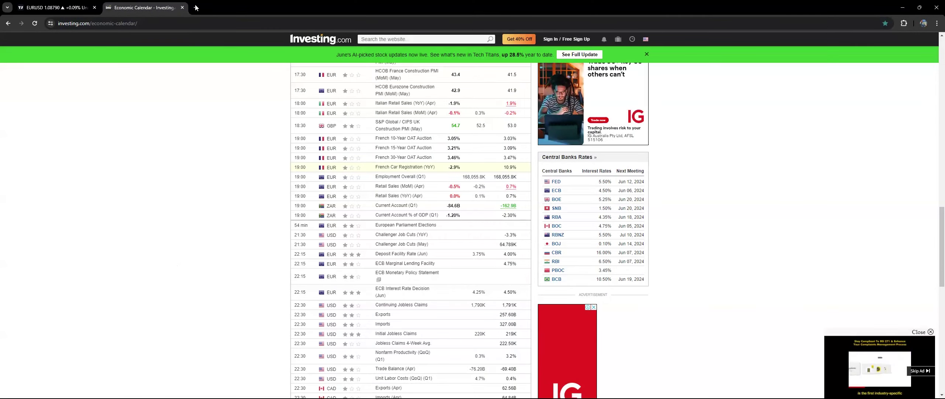
Go to youtube.com in a new browser tab.
left_click(196, 7)
type("youtube.com")
key("Return")
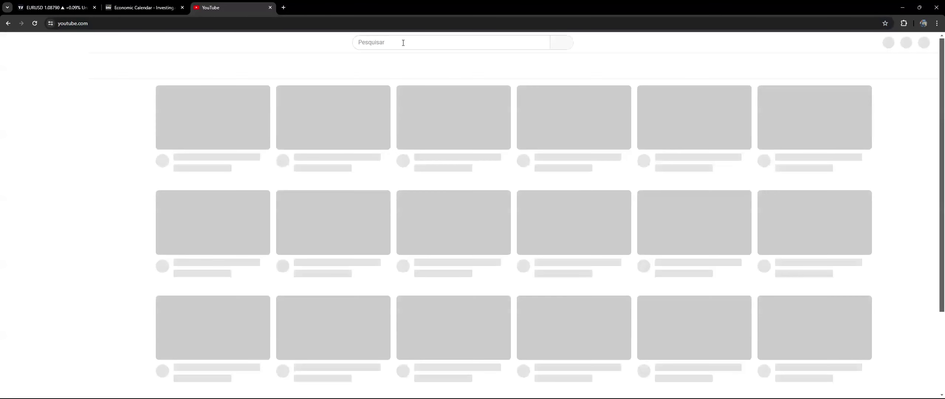
Find the ACY Securities channel and play its ECB EURUSD video muted.
left_click(403, 43)
type("ac")
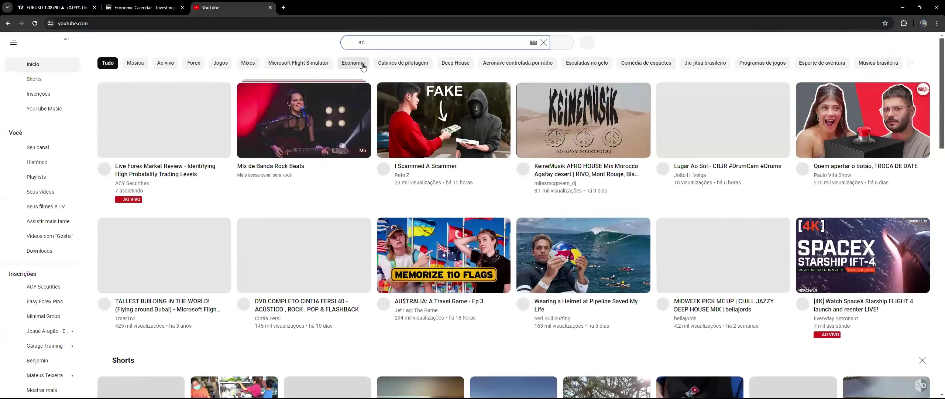
left_click(127, 185)
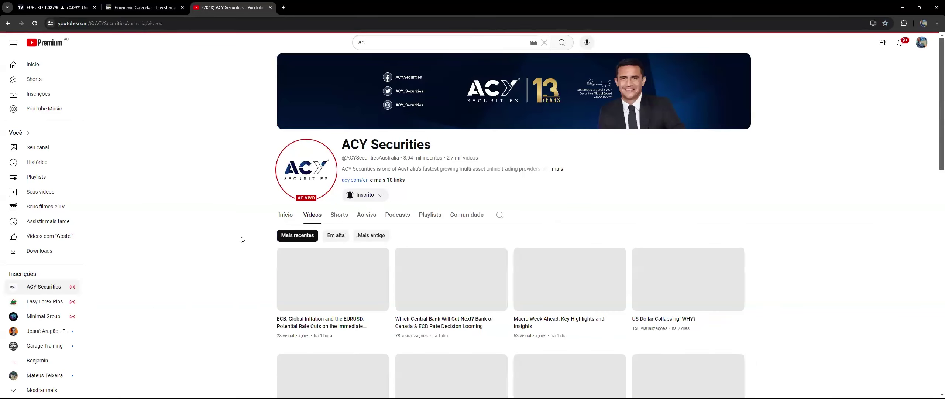
left_click(303, 275)
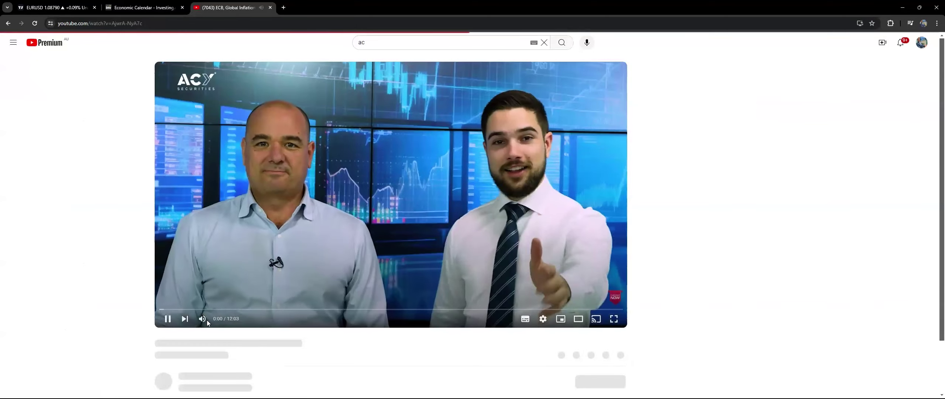
left_click(202, 318)
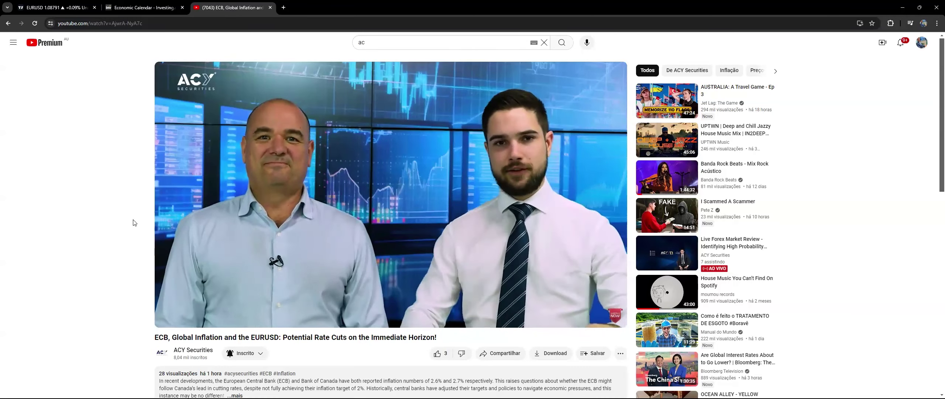
Put the ECB video in theater mode and return to the economic calendar.
left_click(578, 318)
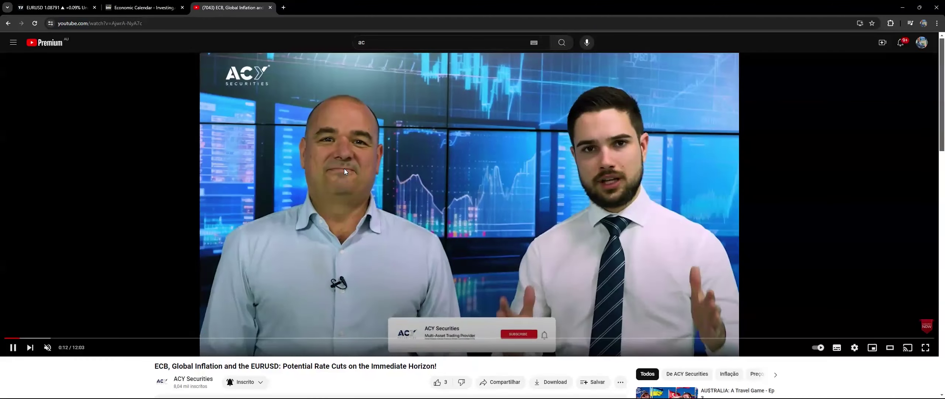
key("ctrl+shift+Tab")
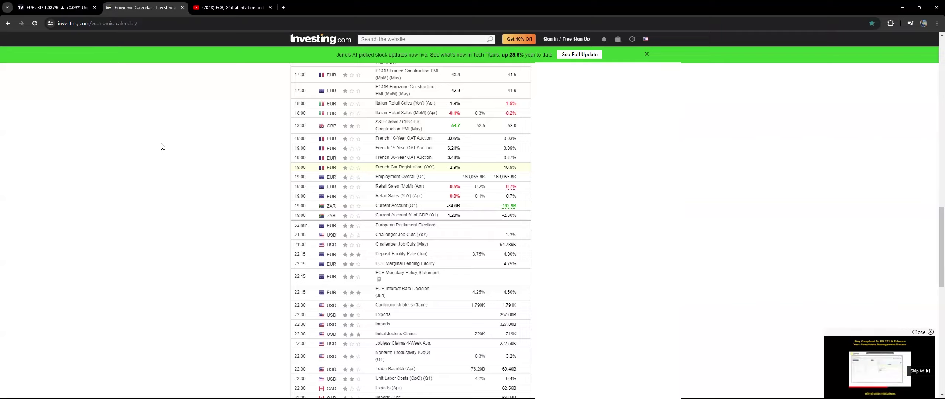
key("ctrl+t")
type("m")
key("BackSpace")
key("BackSpace")
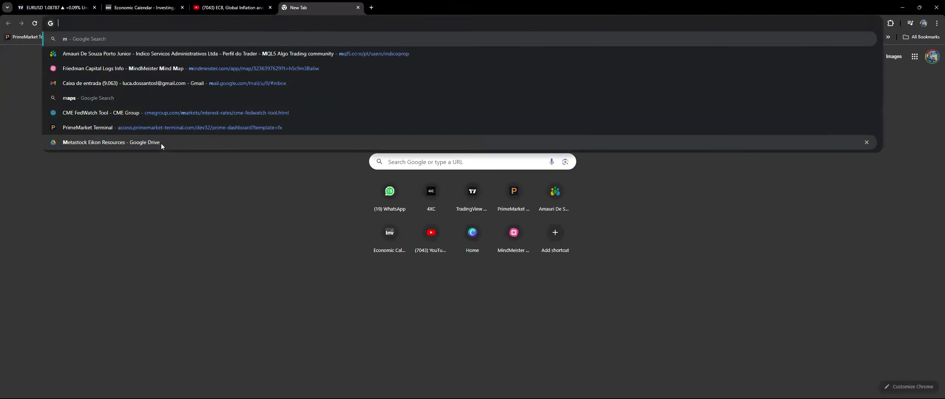
type("te")
key("Return")
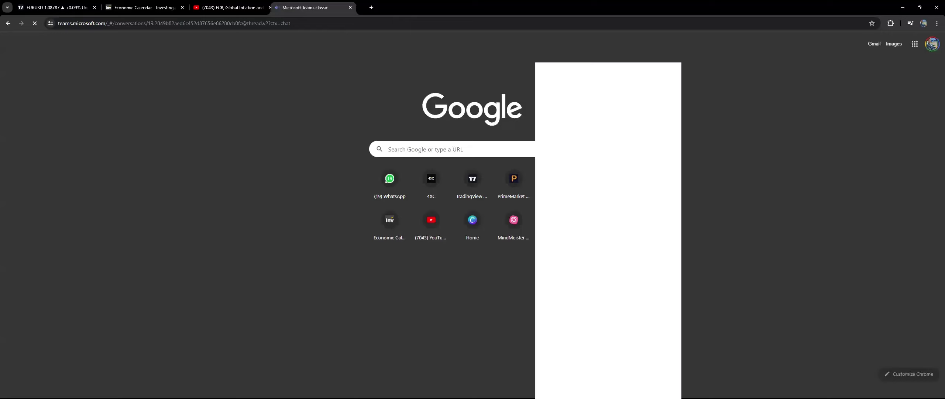
key("ctrl+w")
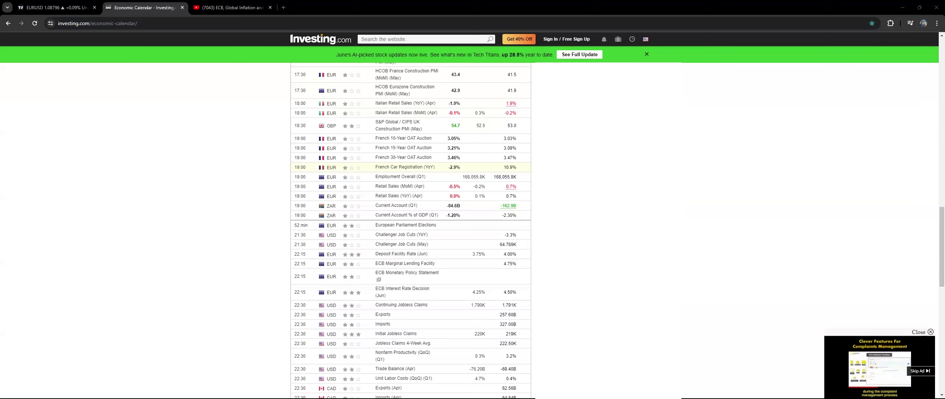
Search 'bloomberg swap rates ecb', read the Natixis swap-spread article, then return to the calendar.
left_click(283, 7)
type("bloo")
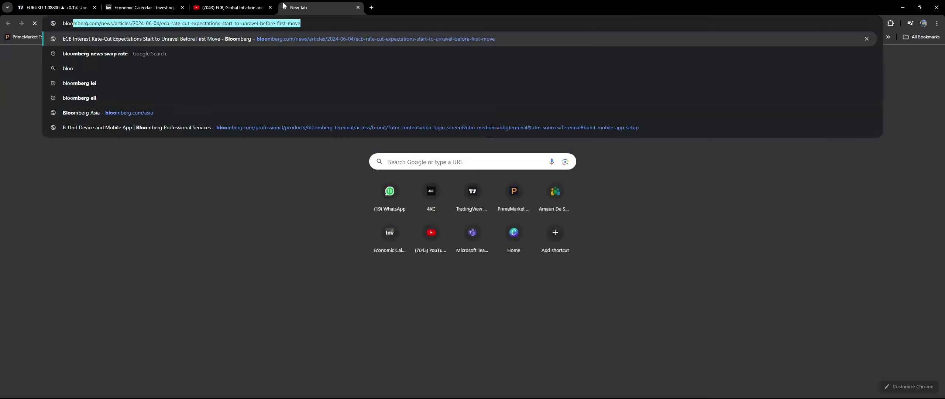
type("mberg swap rates e")
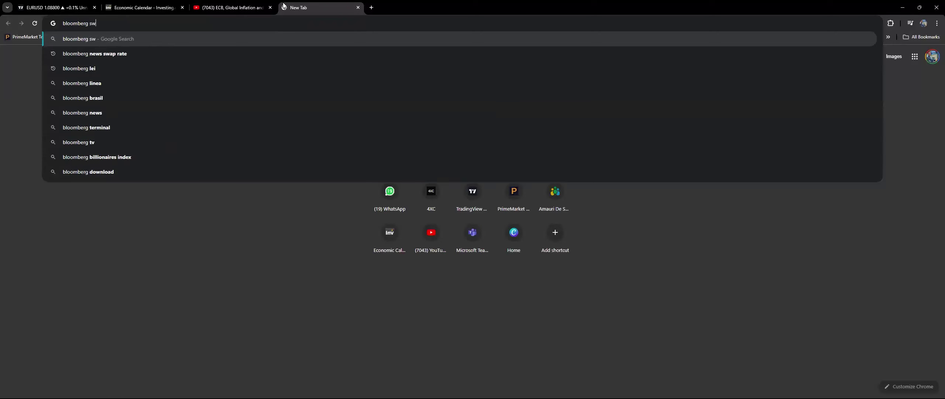
type("cb")
key("Return")
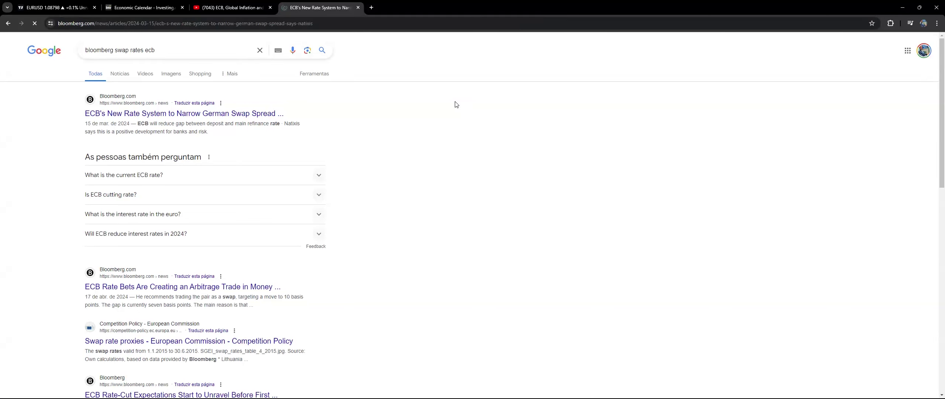
scroll(440, 124, "down", 7)
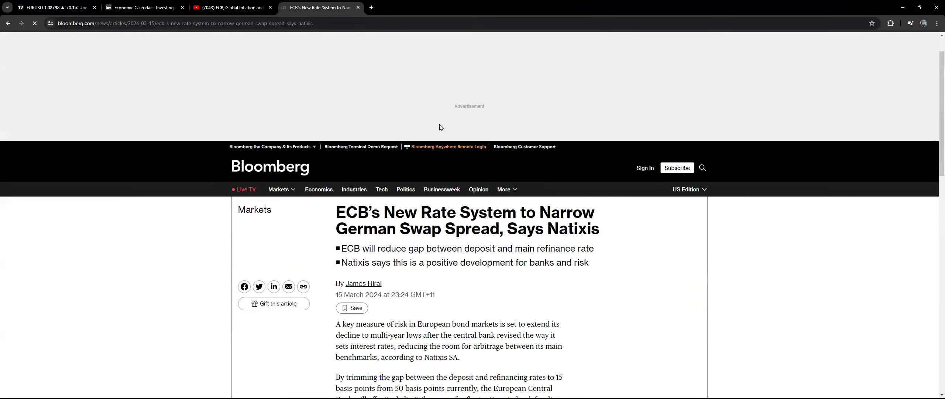
scroll(439, 127, "down", 1)
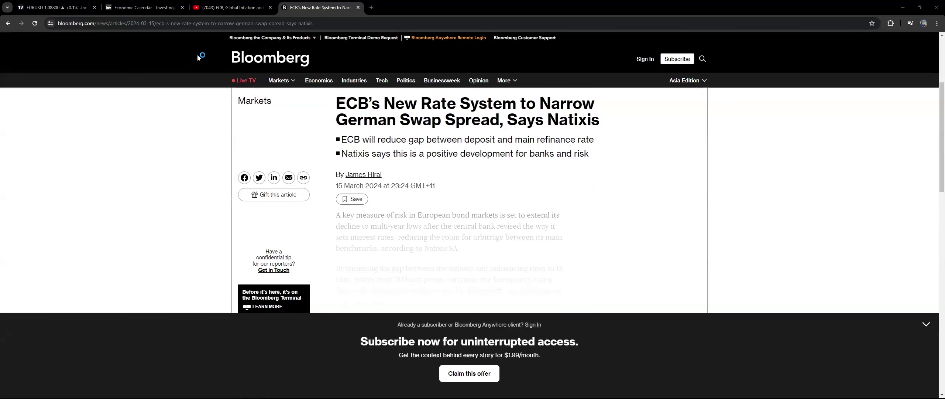
left_click(119, 4)
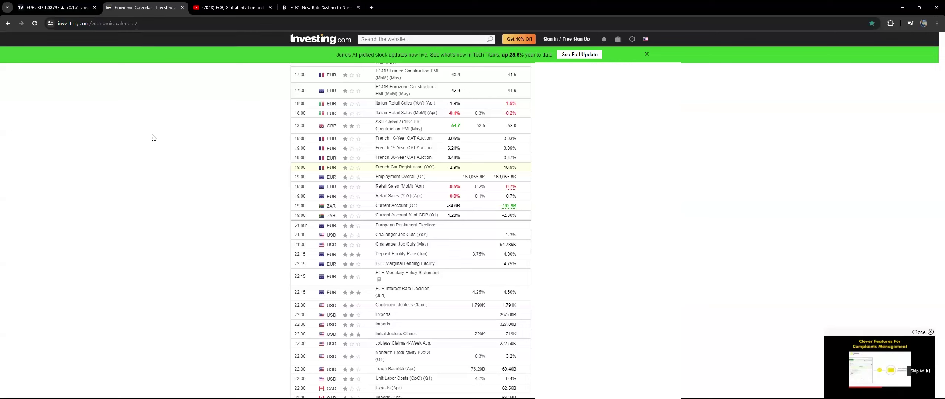
Pause the ECB video at about 3:14 on the rate-cut bets chart.
left_click(239, 7)
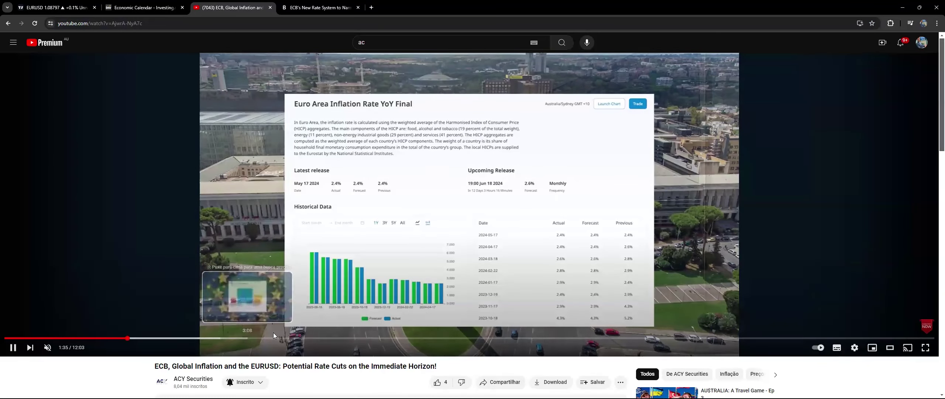
left_click(248, 336)
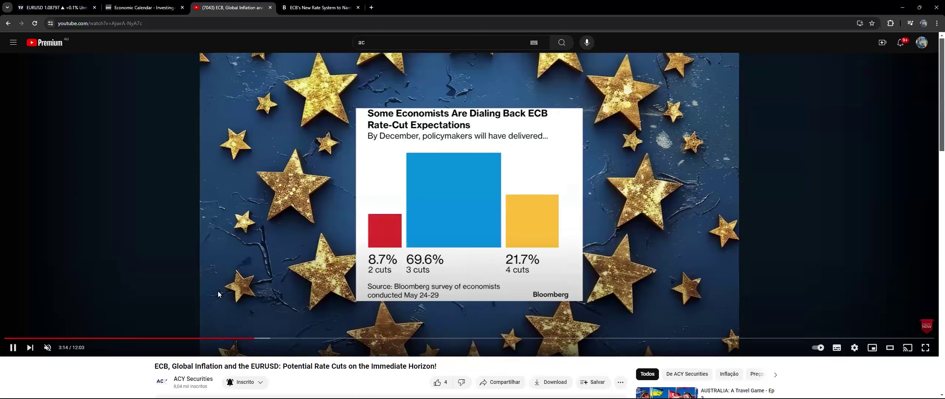
left_click(219, 294)
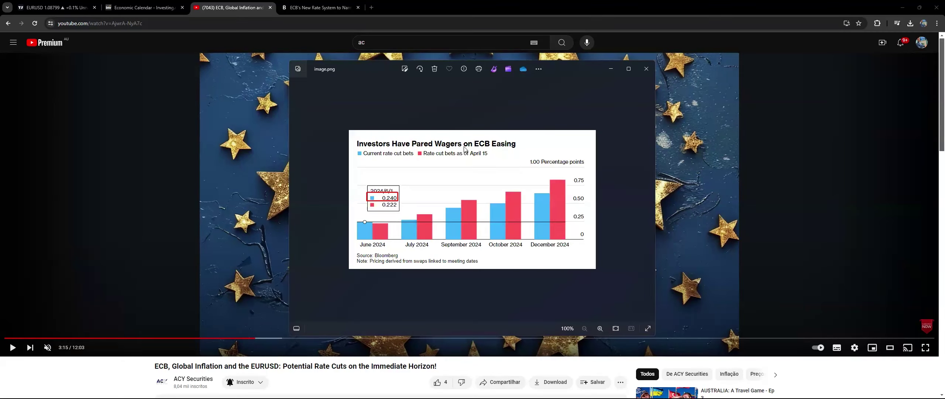
Zoom into the ECB easing chart, dismiss the Designer popup, and return to the calendar.
scroll(464, 149, "up", 2)
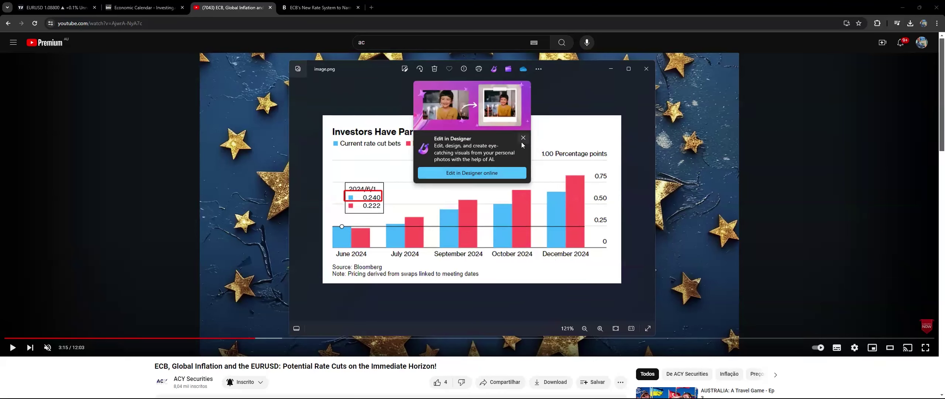
left_click(523, 138)
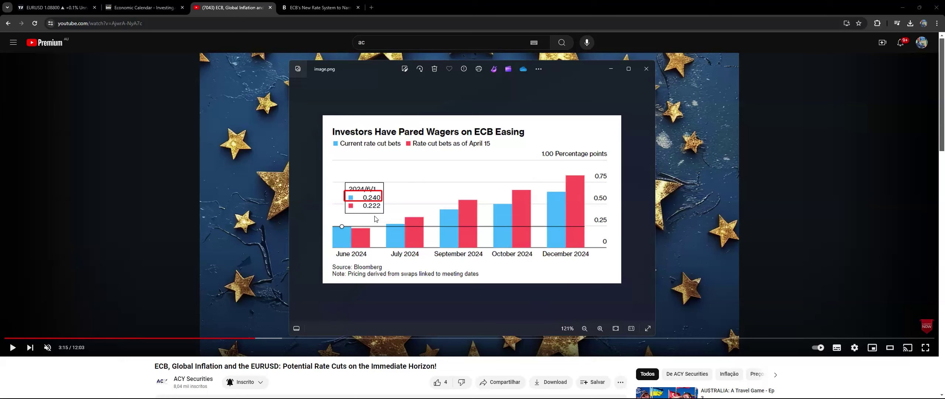
left_click(143, 5)
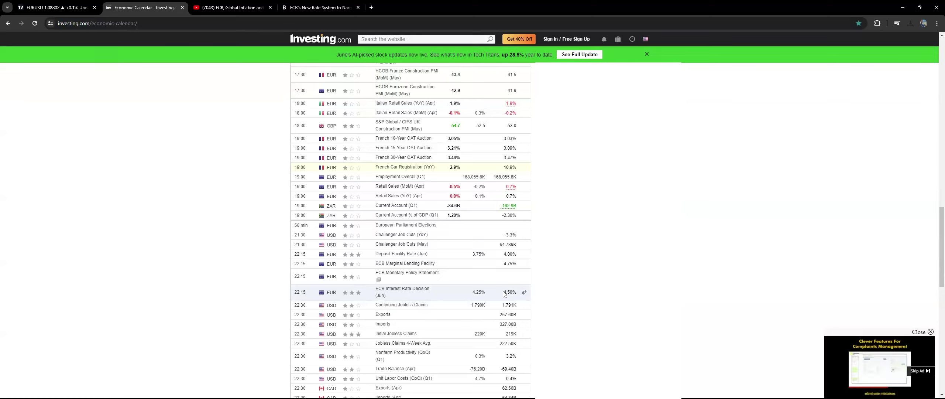
Close the calendar's video ad and switch to the TradingView EURUSD chart.
left_click(929, 332)
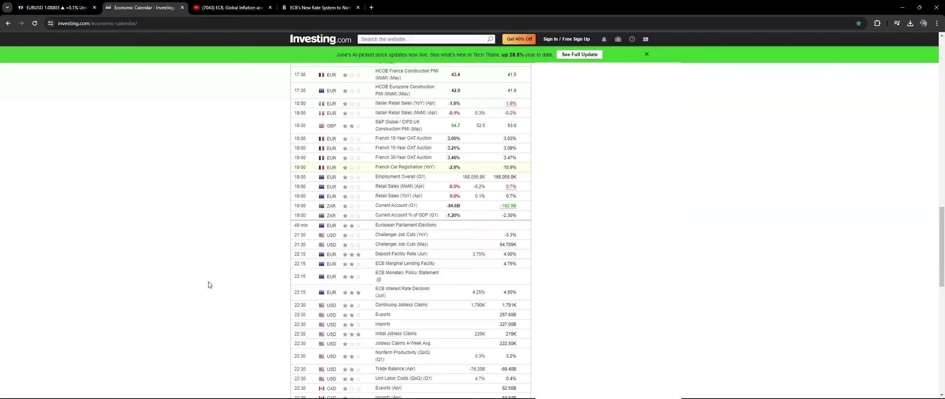
left_click(80, 4)
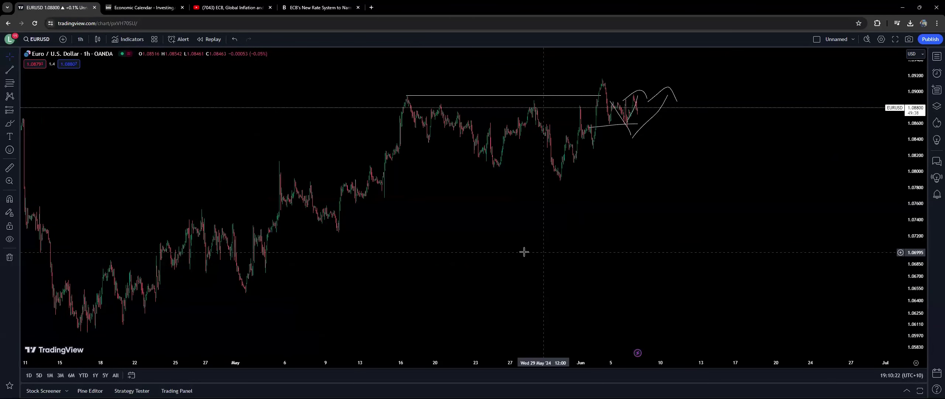
Close the IG ad, keep the 1-hour interval, and zoom in on recent price action.
left_click(78, 44)
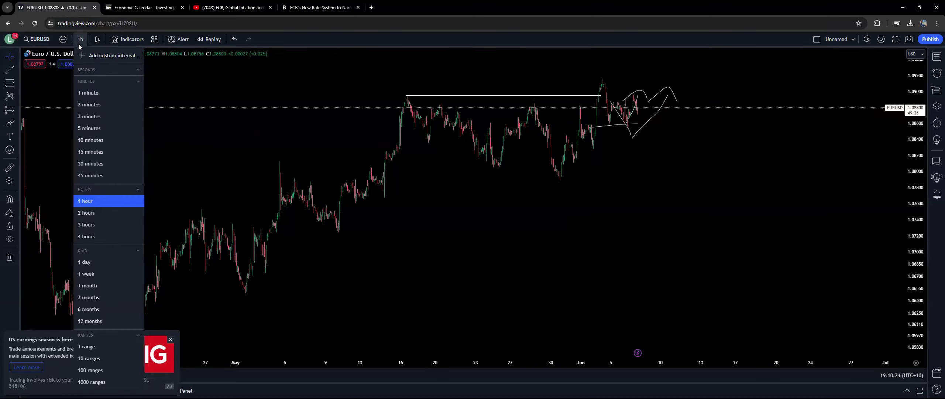
left_click(171, 338)
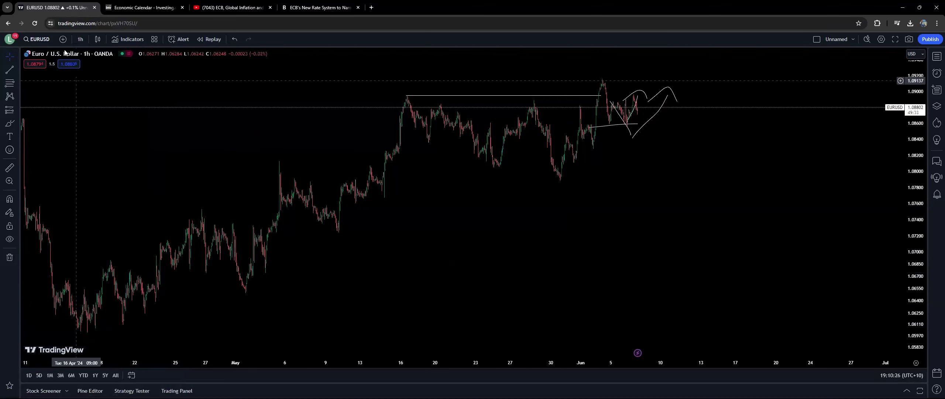
left_click(75, 42)
key("Escape")
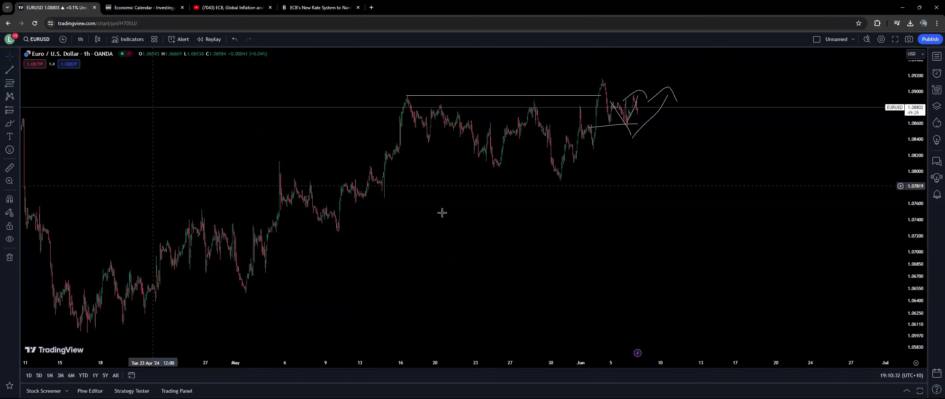
scroll(430, 238, "right", 2)
scroll(431, 242, "up", 5)
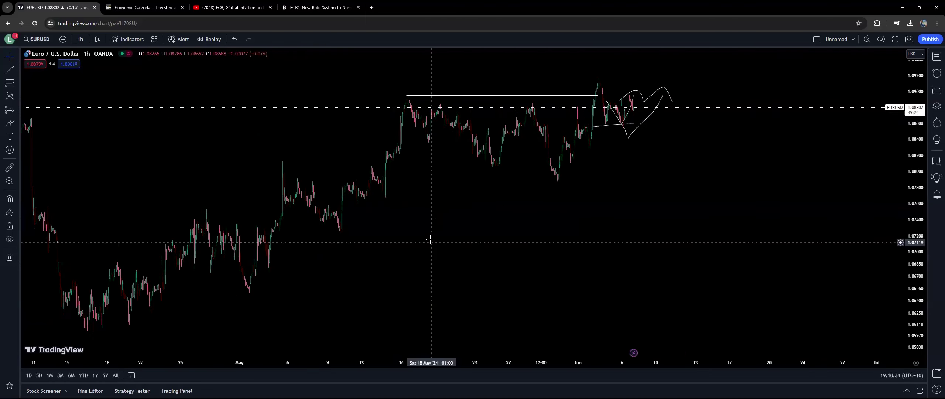
left_click_drag(421, 247, 609, 248)
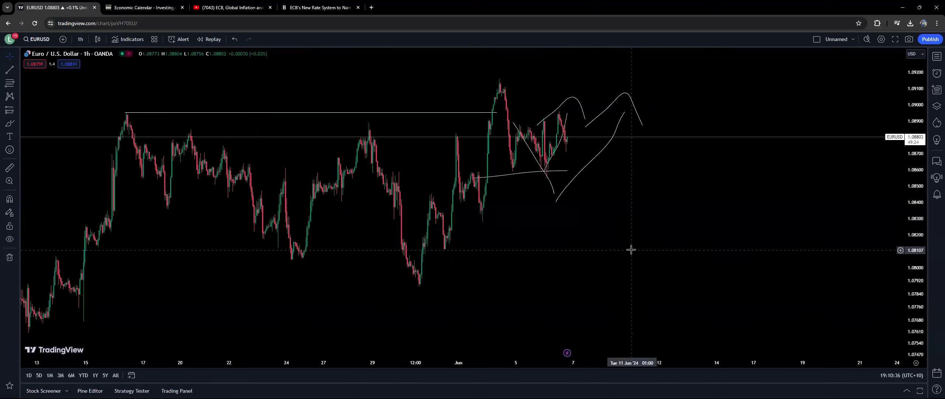
scroll(480, 250, "up", 2)
Remove all drawings from the chart and pan to blank space for notes.
left_click(9, 257)
left_click(45, 256)
scroll(658, 275, "down", 4)
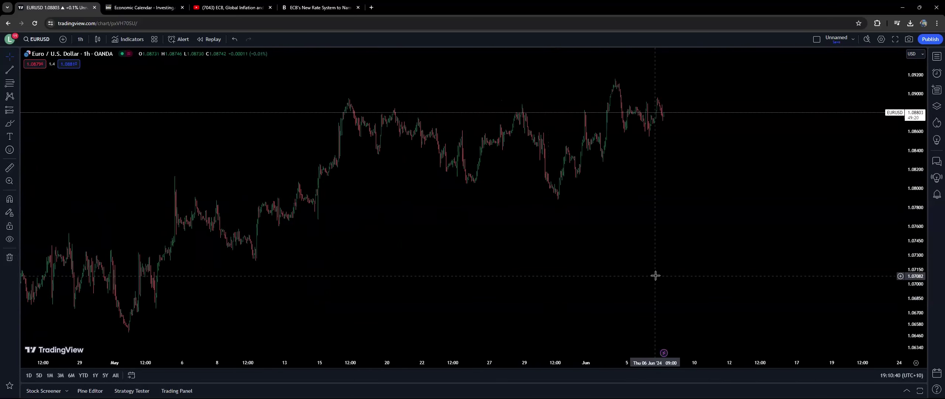
left_click_drag(629, 270, 84, 247)
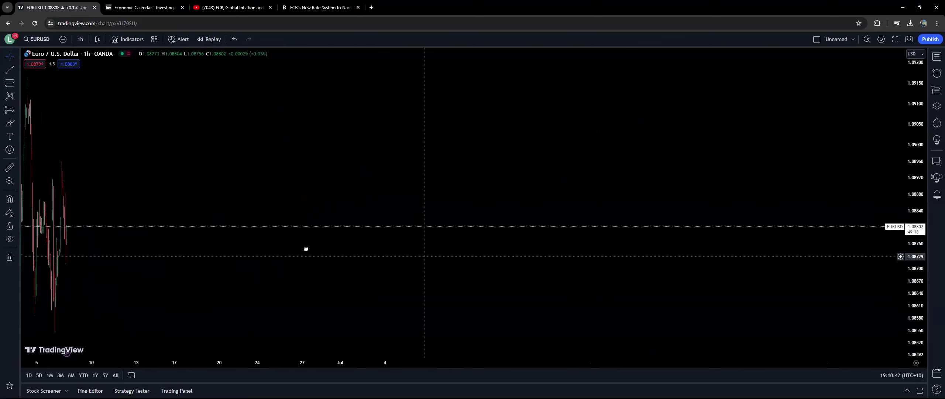
Brush-write ECB with hooked arrows and a long downward stroke on the blank chart.
left_click(9, 123)
mouse_move(279, 120)
left_mouse_down()
mouse_move(310, 152)
mouse_move(303, 115)
mouse_move(300, 134)
left_mouse_up()
left_click_drag(354, 121, 376, 147)
mouse_move(334, 167)
left_mouse_down()
mouse_move(322, 186)
mouse_move(377, 215)
left_mouse_up()
mouse_move(435, 177)
left_mouse_down()
mouse_move(442, 209)
mouse_move(468, 181)
left_mouse_up()
mouse_move(472, 174)
left_mouse_down()
mouse_move(486, 206)
mouse_move(520, 191)
left_mouse_up()
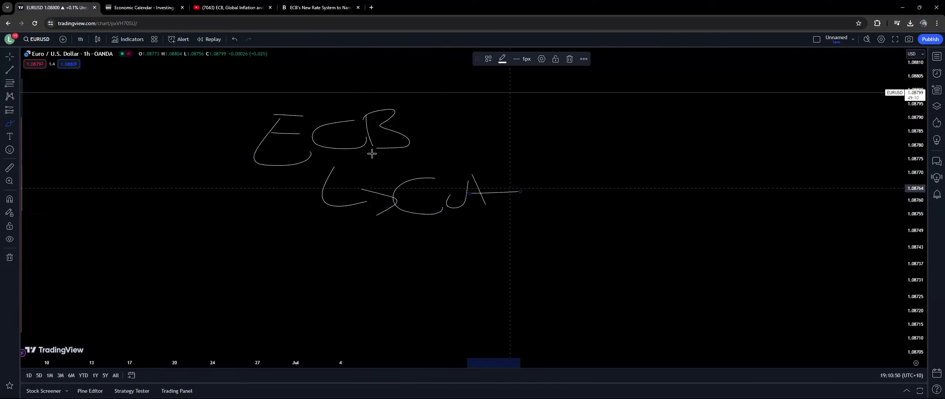
left_click_drag(451, 225, 483, 263)
left_click_drag(528, 220, 587, 293)
key("Escape")
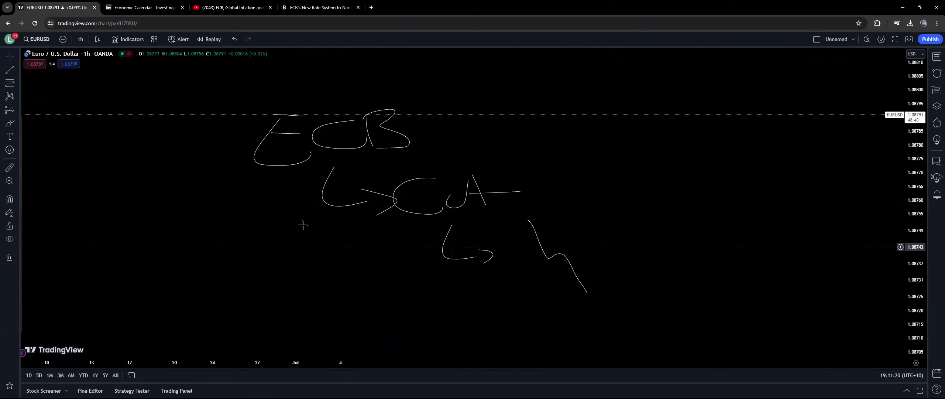
left_click(9, 257)
Clear the 15 drawings and handwrite R = 5% with the Brush.
left_click(44, 256)
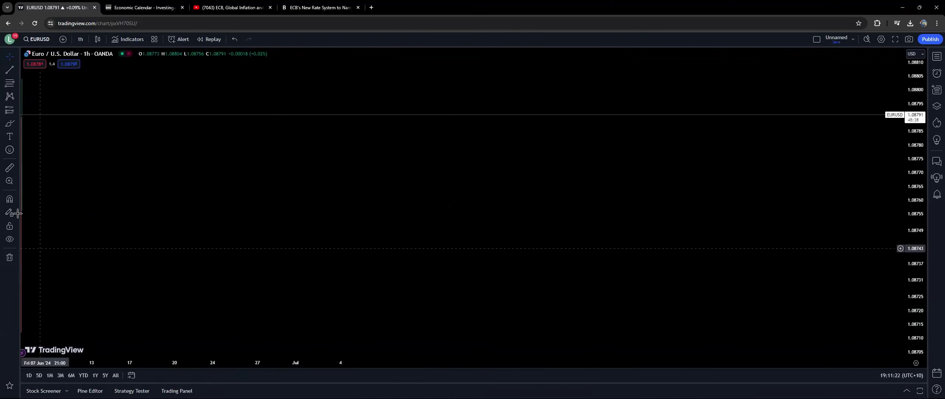
left_click(10, 123)
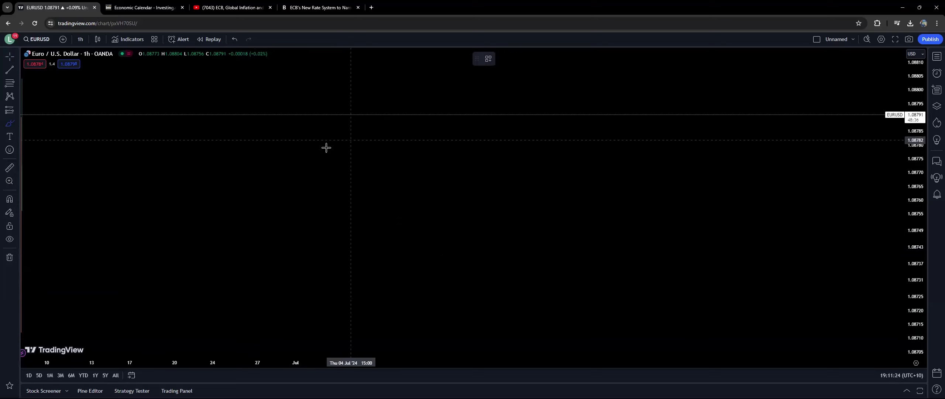
mouse_move(332, 166)
left_mouse_down()
mouse_move(336, 126)
mouse_move(346, 157)
mouse_move(375, 137)
left_mouse_up()
key("ctrl+z")
left_click_drag(361, 148, 378, 147)
left_click_drag(413, 127, 393, 152)
mouse_move(450, 126)
left_mouse_down()
mouse_move(430, 149)
mouse_move(428, 134)
mouse_move(447, 139)
left_mouse_up()
Handwrite R = 4% > -1% below it and circle the -1%.
mouse_move(326, 204)
left_mouse_down()
mouse_move(328, 177)
mouse_move(339, 201)
mouse_move(375, 180)
mouse_move(376, 191)
mouse_move(408, 201)
left_mouse_up()
left_click_drag(449, 172, 429, 191)
left_click_drag(427, 174, 445, 189)
left_click_drag(477, 141, 466, 169)
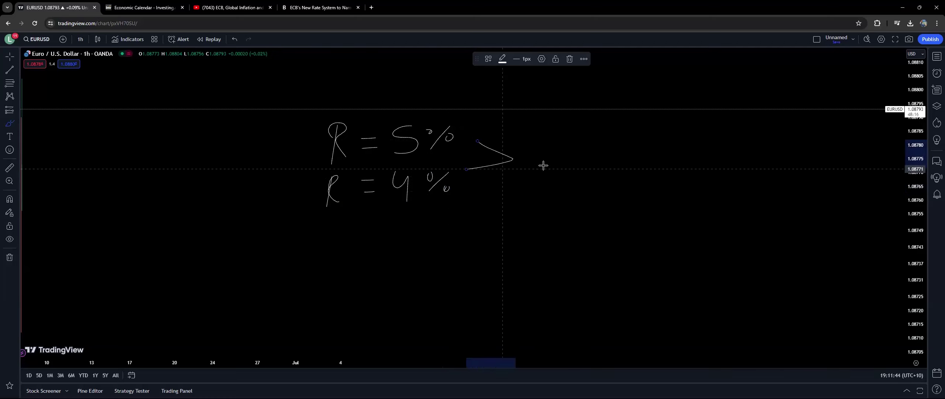
mouse_move(545, 152)
left_mouse_down()
mouse_move(589, 152)
mouse_move(592, 162)
left_mouse_up()
mouse_move(620, 140)
left_mouse_down()
mouse_move(611, 155)
mouse_move(607, 148)
mouse_move(619, 152)
left_mouse_up()
key("Escape")
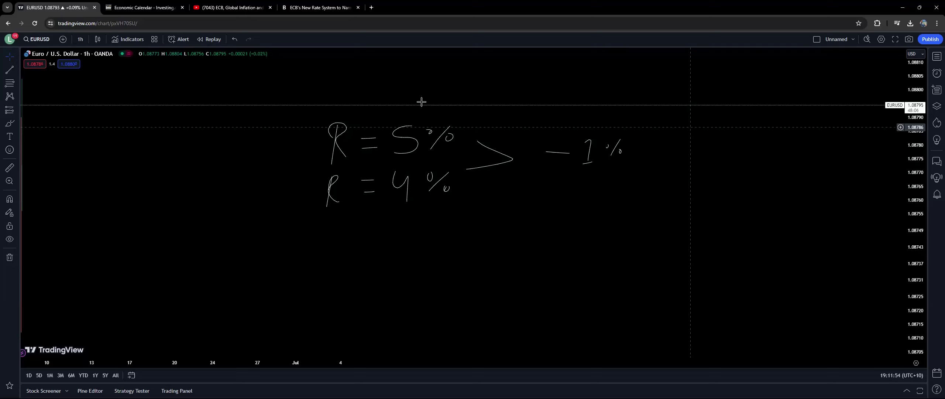
left_click(10, 123)
mouse_move(607, 122)
left_mouse_down()
mouse_move(569, 120)
mouse_move(620, 185)
mouse_move(606, 128)
left_mouse_up()
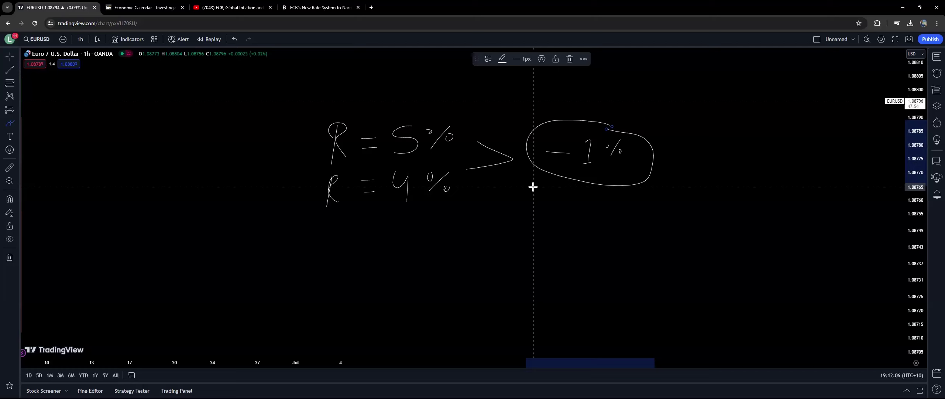
key("Escape")
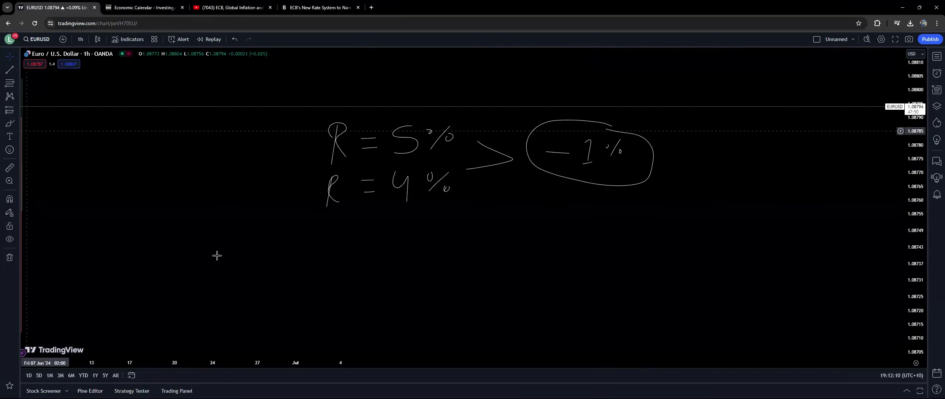
Write → Loan → Depo with arrows lower on the chart.
mouse_move(255, 240)
left_mouse_down()
mouse_move(261, 299)
mouse_move(326, 298)
left_mouse_up()
left_click_drag(37, 246, 73, 234)
mouse_move(145, 271)
left_mouse_down()
mouse_move(198, 271)
mouse_move(199, 286)
left_mouse_up()
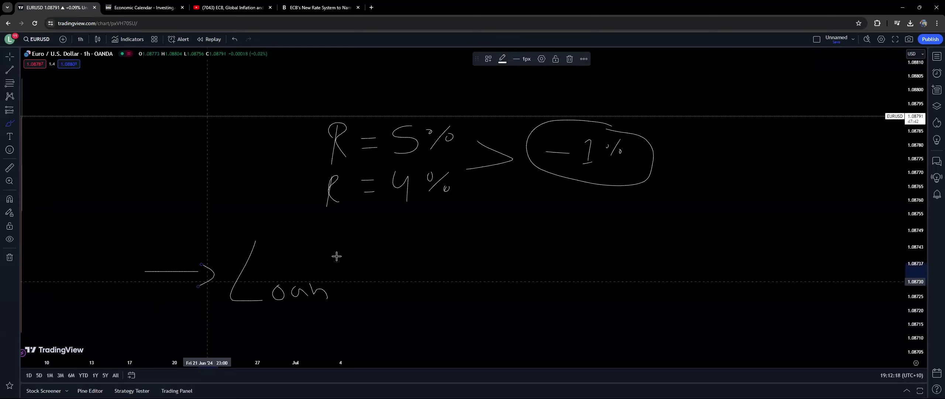
key("Escape")
left_click(7, 127)
mouse_move(353, 281)
left_mouse_down()
mouse_move(390, 282)
mouse_move(387, 296)
left_mouse_up()
mouse_move(426, 254)
left_mouse_down()
mouse_move(429, 294)
mouse_move(487, 285)
left_mouse_up()
mouse_move(487, 314)
left_mouse_down()
mouse_move(485, 282)
mouse_move(561, 281)
mouse_move(555, 294)
left_mouse_up()
Finish the chain with Loan it out and circle the phrase.
mouse_move(587, 259)
left_mouse_down()
mouse_move(600, 290)
mouse_move(647, 278)
mouse_move(655, 291)
mouse_move(687, 290)
left_mouse_up()
left_click_drag(681, 272, 702, 282)
left_click_drag(697, 275, 760, 278)
mouse_move(772, 252)
left_mouse_down()
mouse_move(774, 284)
mouse_move(778, 269)
left_mouse_up()
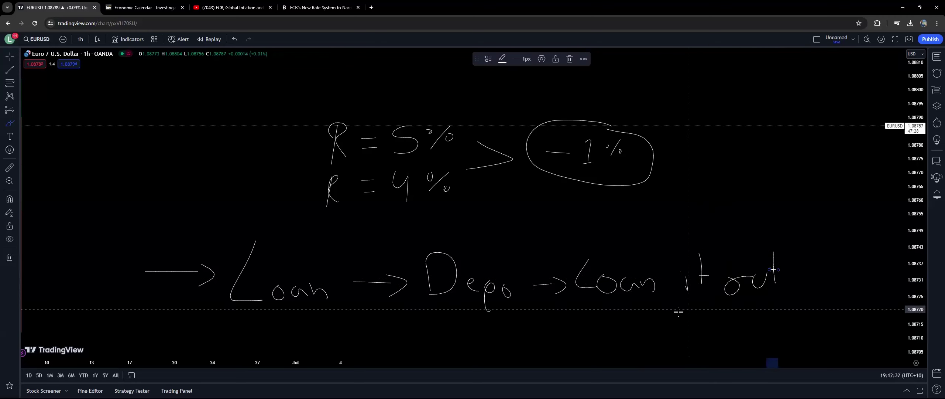
key("Escape")
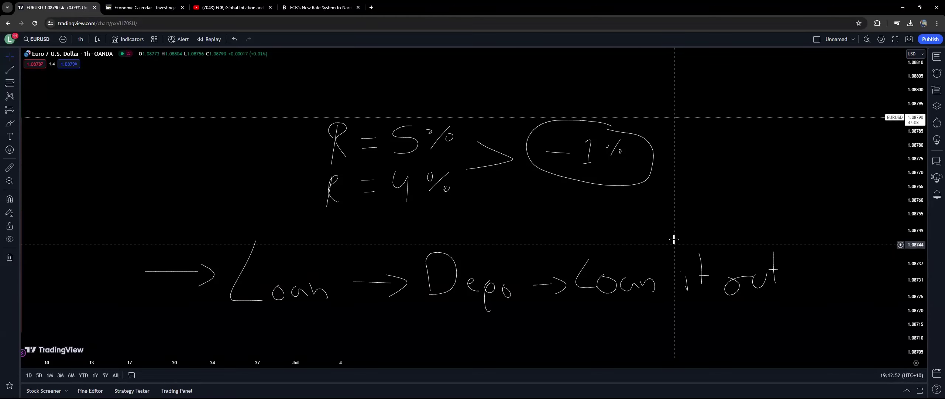
right_click(642, 244)
left_click(642, 181)
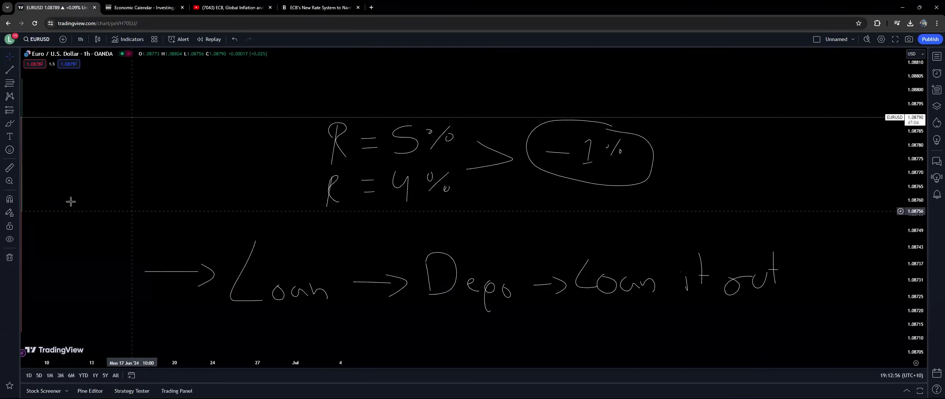
left_click(10, 123)
mouse_move(565, 302)
left_mouse_down()
mouse_move(814, 249)
mouse_move(569, 249)
mouse_move(566, 298)
left_mouse_up()
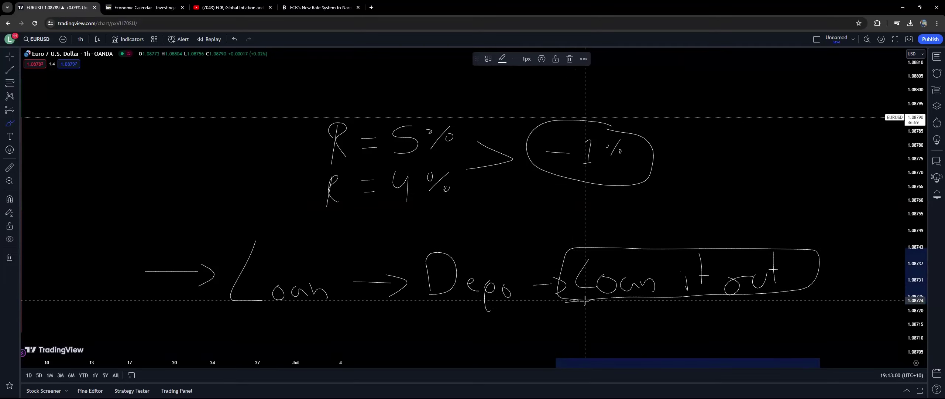
Undo the loop, the Loan–Depo chain and the rate notes.
key("ctrl+z")
key("ctrl+z")
key("ctrl+z")
key("ctrl+z")
key("ctrl+z")
key("ctrl+z")
key("ctrl+z")
key("ctrl+z")
key("ctrl+z")
key("ctrl+z")
key("ctrl+z")
key("ctrl+z")
key("ctrl+z")
key("ctrl+z")
key("ctrl+z")
key("ctrl+z")
key("ctrl+z")
key("ctrl+z")
key("ctrl+z")
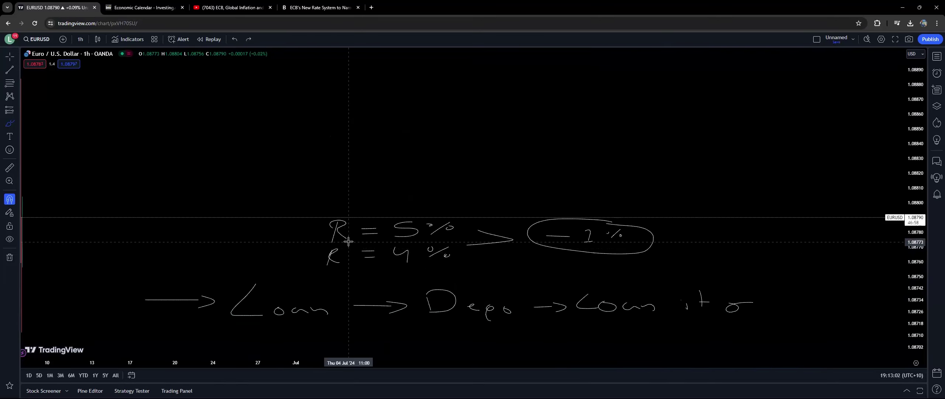
key("ctrl+z")
key("ctrl+z")
key("ctrl+z")
key("ctrl+z")
key("ctrl+z")
key("ctrl+z")
key("ctrl+z")
key("ctrl+z")
key("ctrl+z")
key("ctrl+z")
key("ctrl+z")
key("ctrl+z")
key("ctrl+z")
key("ctrl+z")
key("ctrl+z")
key("ctrl+z")
key("ctrl+z")
key("ctrl+z")
key("ctrl+z")
key("ctrl+z")
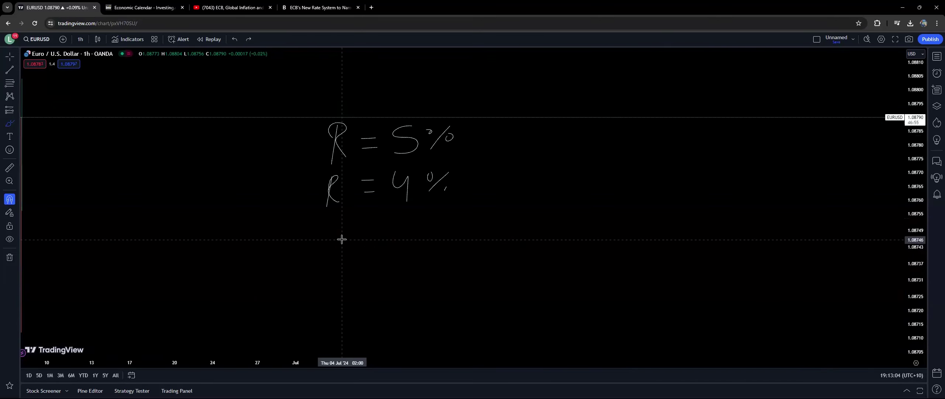
key("ctrl+z")
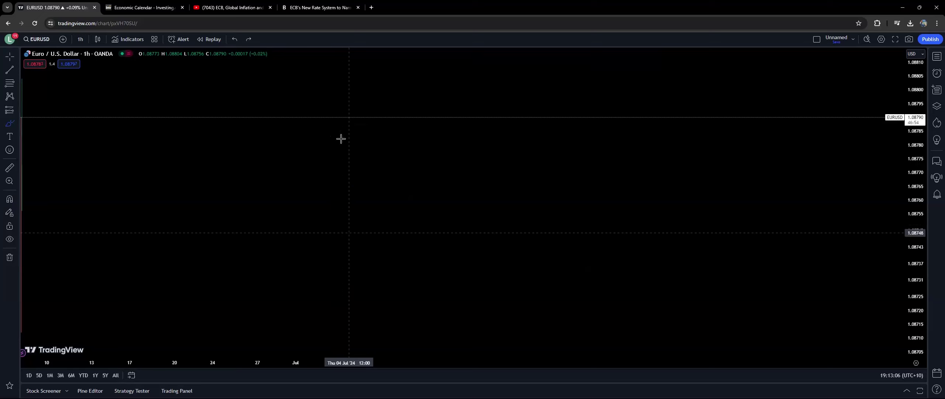
Handwrite the word Interest across the top of the chart.
mouse_move(334, 62)
left_mouse_down()
mouse_move(359, 63)
mouse_move(334, 86)
mouse_move(387, 87)
left_mouse_up()
mouse_move(397, 60)
left_mouse_down()
mouse_move(398, 85)
mouse_move(439, 72)
mouse_move(440, 86)
left_mouse_up()
mouse_move(455, 70)
left_mouse_down()
mouse_move(449, 79)
mouse_move(500, 75)
left_mouse_up()
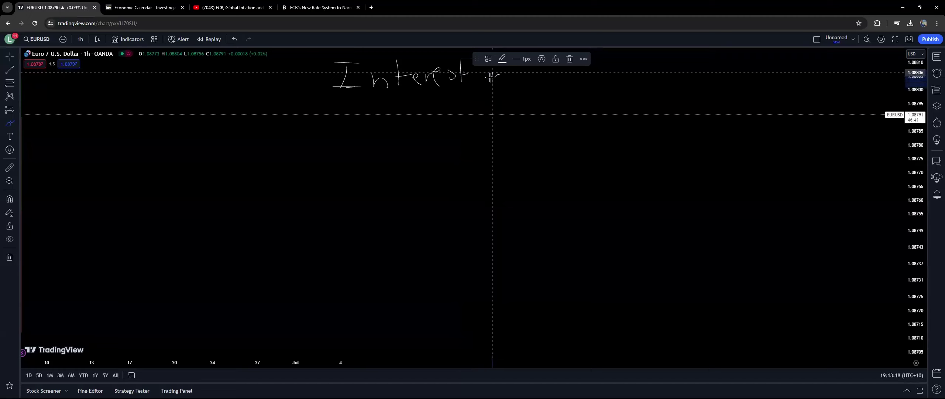
Remove a stray stroke and write the R after Interest.
key("ctrl+z")
left_click_drag(492, 67, 504, 82)
left_click_drag(476, 57, 690, 51)
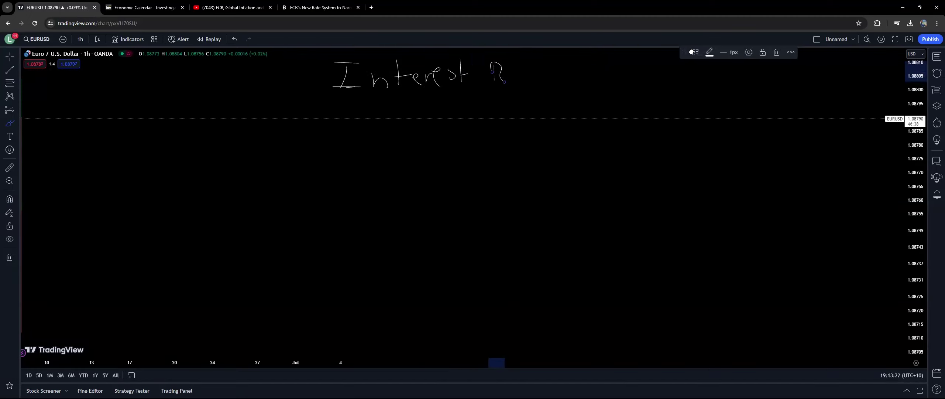
Write Cash R → Retail below the Interest line.
mouse_move(354, 100)
left_mouse_down()
mouse_move(359, 122)
mouse_move(435, 128)
left_mouse_up()
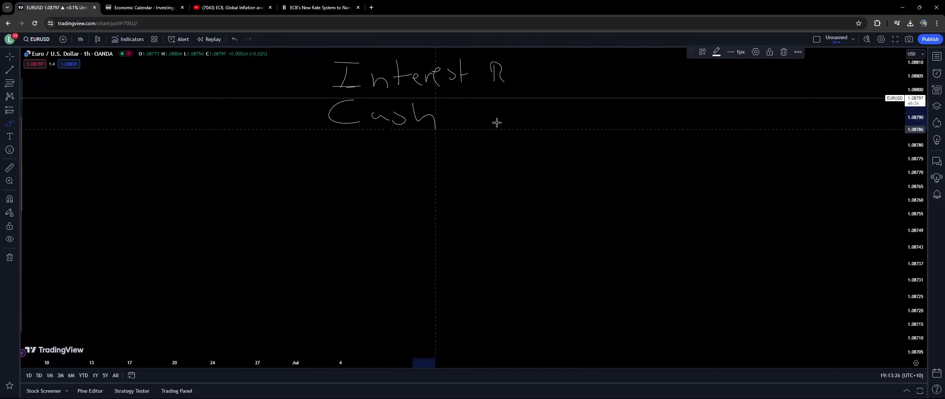
left_click_drag(490, 105, 488, 127)
mouse_move(490, 105)
left_mouse_down()
mouse_move(502, 125)
mouse_move(550, 117)
left_mouse_up()
mouse_move(553, 113)
left_mouse_down()
mouse_move(554, 125)
mouse_move(592, 119)
mouse_move(620, 126)
left_mouse_up()
left_click_drag(637, 100, 635, 126)
left_click_drag(631, 120, 674, 125)
left_click_drag(686, 100, 687, 121)
Complete the top line as Interest R → Institutions and close the USD advert and upgrade offer.
left_click_drag(524, 71, 556, 79)
left_click_drag(584, 57, 602, 57)
left_click_drag(594, 57, 591, 71)
left_click_drag(585, 73, 643, 67)
mouse_move(642, 65)
left_mouse_down()
mouse_move(632, 67)
mouse_move(658, 72)
left_mouse_up()
left_click_drag(652, 66, 769, 73)
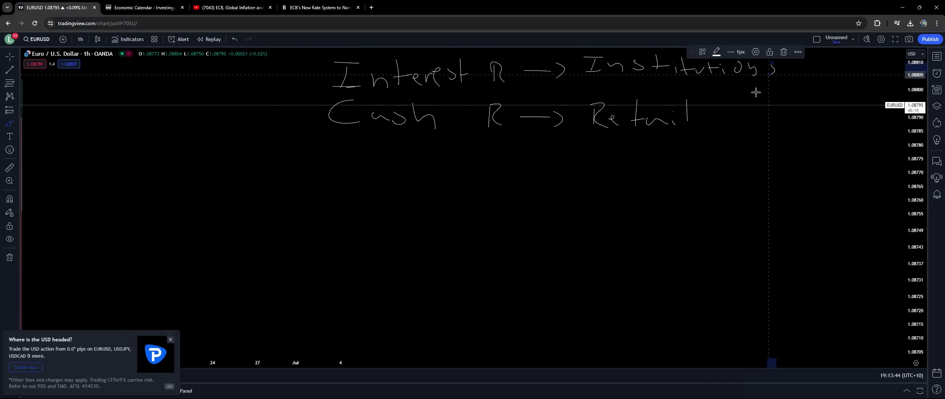
key("Escape")
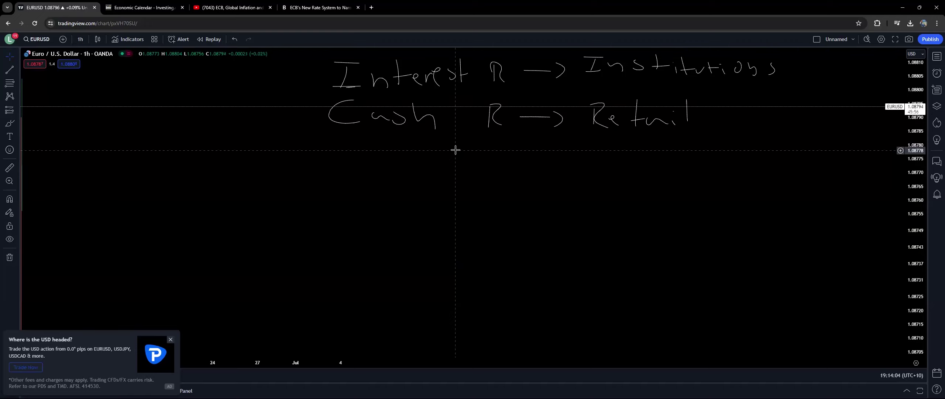
left_click(170, 339)
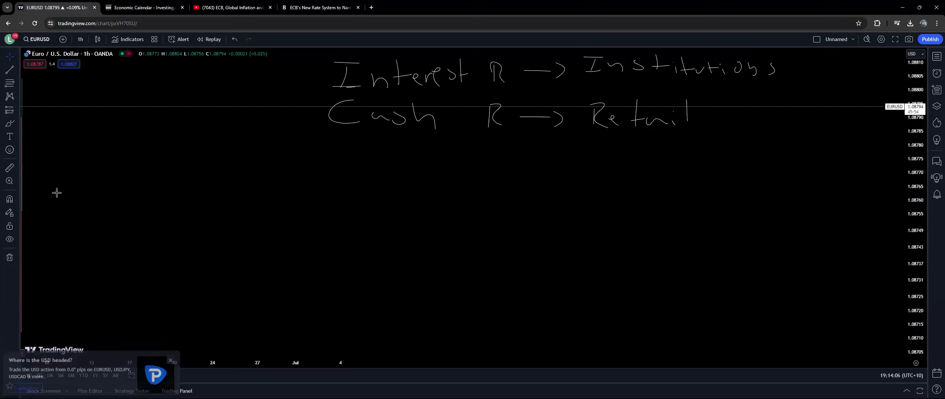
left_click(284, 122)
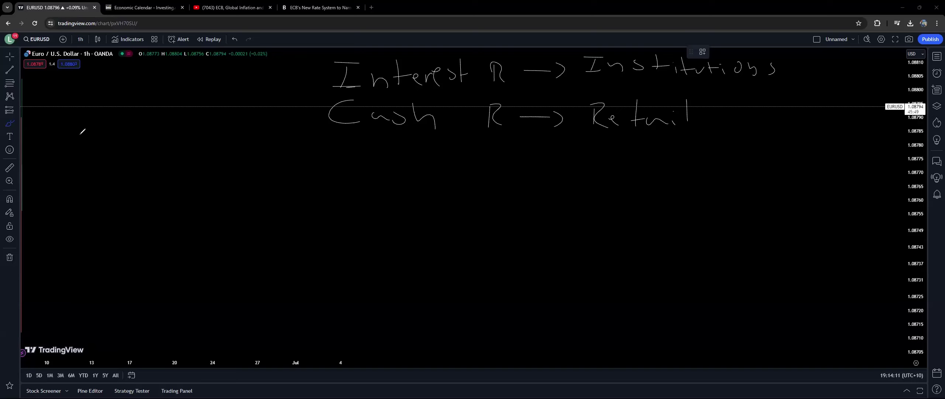
Write CB → R = 5% below the top notes.
left_click_drag(97, 169, 111, 189)
left_click_drag(111, 159, 112, 188)
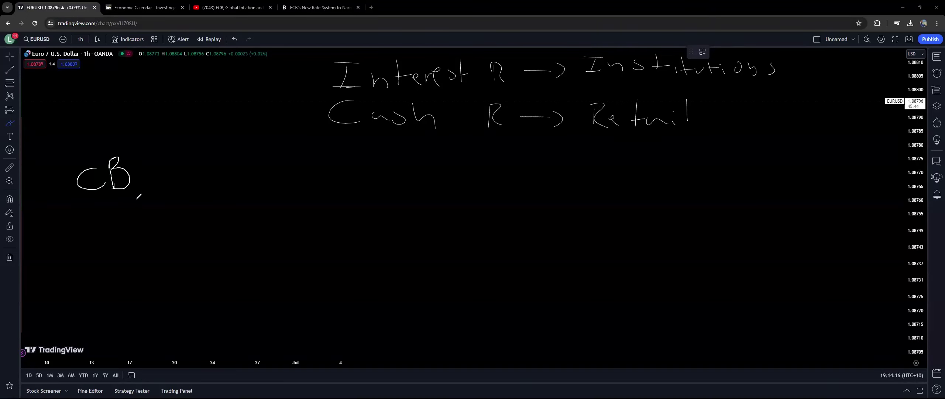
left_click_drag(137, 177, 166, 184)
mouse_move(197, 163)
left_mouse_down()
mouse_move(201, 187)
mouse_move(223, 168)
left_mouse_up()
left_click_drag(220, 175, 254, 183)
mouse_move(290, 164)
left_mouse_down()
mouse_move(283, 188)
mouse_move(280, 166)
mouse_move(286, 174)
left_mouse_up()
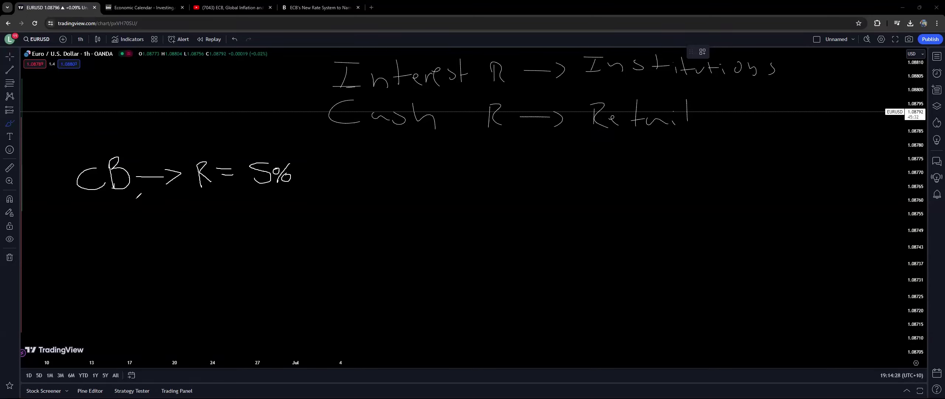
Add a hooked arrow under CB leading to Commercial Banks.
left_click_drag(129, 230, 129, 220)
left_click_drag(129, 194, 166, 235)
mouse_move(206, 209)
left_mouse_down()
mouse_move(207, 234)
mouse_move(221, 223)
mouse_move(247, 225)
mouse_move(256, 240)
mouse_move(332, 215)
mouse_move(362, 232)
left_mouse_up()
mouse_move(367, 207)
left_mouse_down()
mouse_move(368, 231)
mouse_move(400, 211)
mouse_move(428, 231)
mouse_move(451, 231)
left_mouse_up()
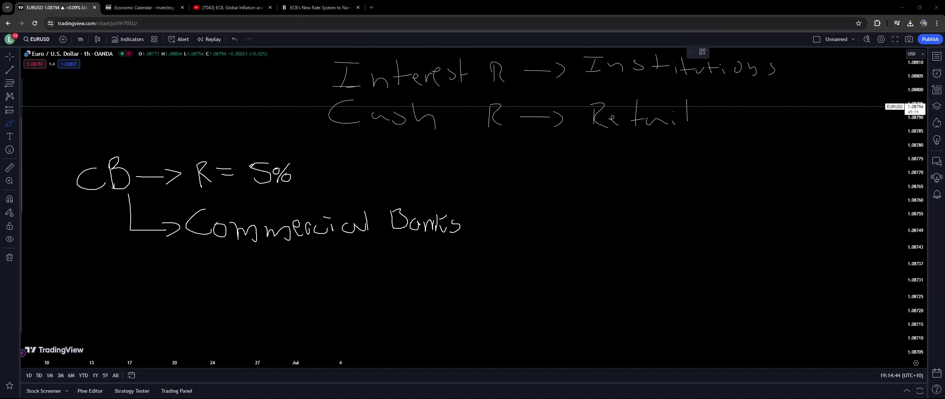
Tidy the 5%, add an arrow beneath it, and write → Cash R after Banks.
left_click_drag(287, 180, 295, 161)
mouse_move(281, 185)
left_mouse_down()
mouse_move(291, 180)
mouse_move(273, 205)
left_mouse_up()
left_click_drag(270, 202, 284, 203)
left_click_drag(481, 226, 491, 226)
mouse_move(541, 203)
left_mouse_down()
mouse_move(543, 223)
mouse_move(609, 215)
mouse_move(612, 224)
mouse_move(566, 260)
left_mouse_up()
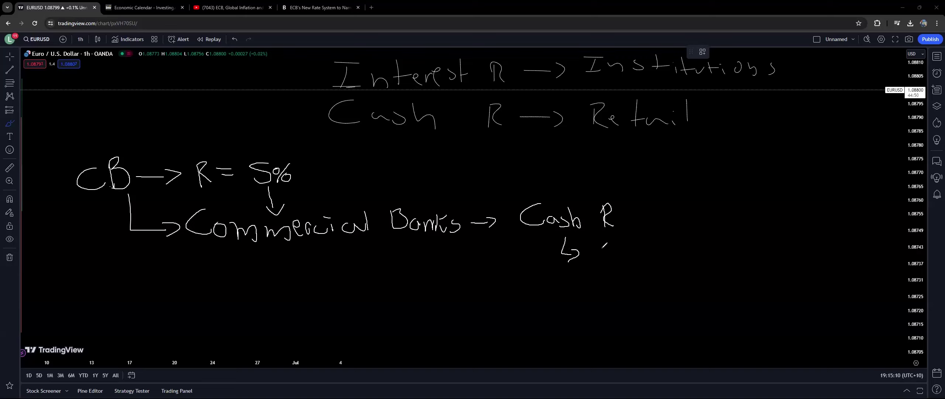
Write 6.5/7% under Cash R, underline it, and circle the 5% rate.
mouse_move(607, 236)
left_mouse_down()
mouse_move(598, 252)
mouse_move(623, 239)
mouse_move(622, 256)
left_mouse_up()
left_click(612, 257)
left_click_drag(657, 236, 650, 256)
mouse_move(659, 241)
left_mouse_down()
mouse_move(667, 255)
mouse_move(677, 244)
left_mouse_up()
mouse_move(696, 233)
left_mouse_down()
mouse_move(685, 252)
mouse_move(679, 242)
left_mouse_up()
left_click_drag(692, 245, 694, 244)
left_click_drag(589, 266, 713, 258)
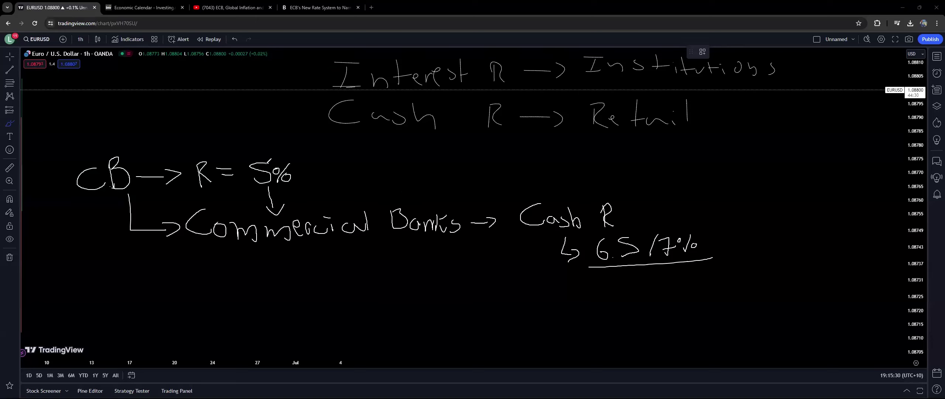
mouse_move(243, 160)
left_mouse_down()
mouse_move(301, 171)
mouse_move(271, 158)
left_mouse_up()
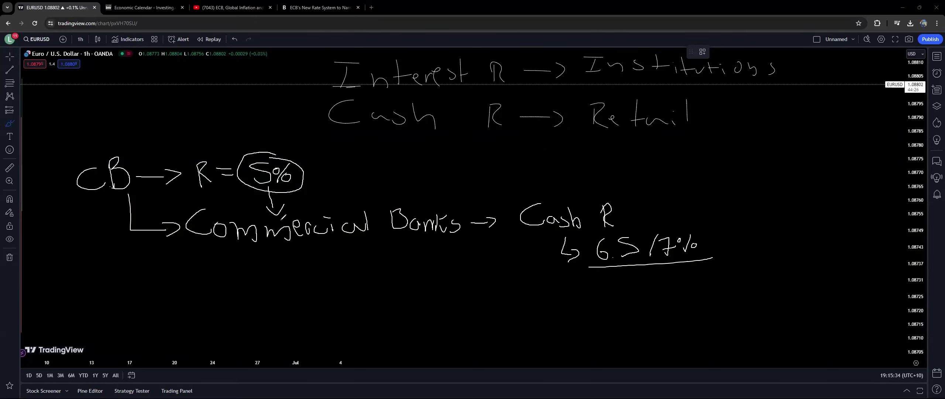
Draw an arrow down from Commercial and two stick figures beneath it.
mouse_move(302, 238)
left_mouse_down()
mouse_move(297, 265)
mouse_move(306, 274)
mouse_move(323, 268)
left_mouse_up()
mouse_move(261, 292)
left_mouse_down()
mouse_move(242, 343)
mouse_move(250, 345)
left_mouse_up()
mouse_move(234, 319)
left_mouse_down()
mouse_move(244, 334)
mouse_move(262, 324)
mouse_move(256, 318)
left_mouse_up()
left_click(250, 310)
left_click(254, 310)
mouse_move(322, 295)
left_mouse_down()
mouse_move(331, 307)
mouse_move(324, 334)
mouse_move(339, 344)
left_mouse_up()
left_click_drag(336, 312, 322, 324)
mouse_move(311, 317)
left_mouse_down()
mouse_move(324, 321)
mouse_move(320, 290)
mouse_move(331, 299)
left_mouse_up()
Give the first figure a hat and draw a curved arrow toward the rate.
left_click_drag(245, 304, 272, 286)
mouse_move(271, 285)
left_mouse_down()
mouse_move(263, 307)
mouse_move(273, 298)
mouse_move(274, 310)
mouse_move(317, 318)
mouse_move(278, 316)
left_mouse_up()
key("ctrl+z")
mouse_move(354, 321)
left_mouse_down()
mouse_move(545, 293)
mouse_move(584, 273)
mouse_move(583, 292)
left_mouse_up()
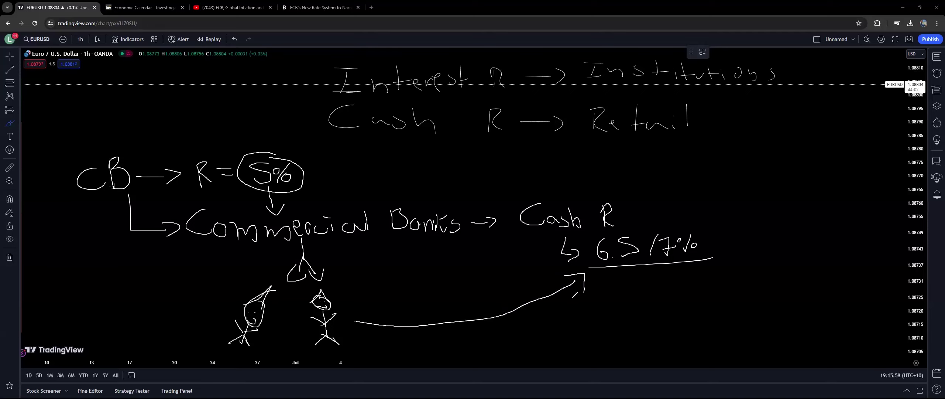
Draw a bank box listing JPM, CA and GS, linked to the central bank and 6.5/7%.
mouse_move(78, 293)
left_mouse_down()
mouse_move(88, 261)
mouse_move(136, 281)
mouse_move(65, 308)
left_mouse_up()
mouse_move(65, 308)
left_mouse_down()
mouse_move(71, 286)
mouse_move(107, 279)
mouse_move(115, 289)
mouse_move(82, 304)
left_mouse_up()
mouse_move(101, 291)
left_mouse_down()
mouse_move(97, 304)
mouse_move(104, 294)
mouse_move(114, 301)
mouse_move(112, 292)
mouse_move(115, 303)
left_mouse_up()
mouse_move(97, 264)
left_mouse_down()
mouse_move(92, 271)
mouse_move(106, 274)
left_mouse_up()
left_click_drag(101, 271, 105, 270)
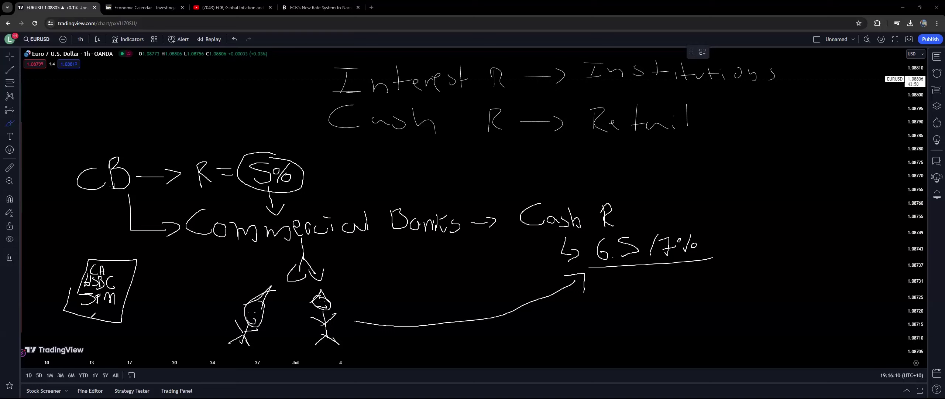
mouse_move(91, 307)
left_mouse_down()
mouse_move(87, 316)
mouse_move(97, 317)
left_mouse_up()
mouse_move(99, 261)
left_mouse_down()
mouse_move(115, 218)
mouse_move(249, 158)
left_mouse_up()
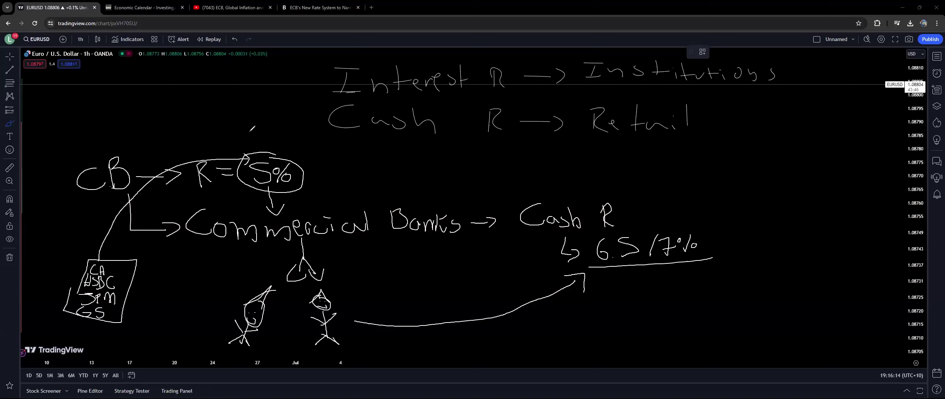
mouse_move(123, 310)
left_mouse_down()
mouse_move(558, 247)
mouse_move(548, 252)
left_mouse_up()
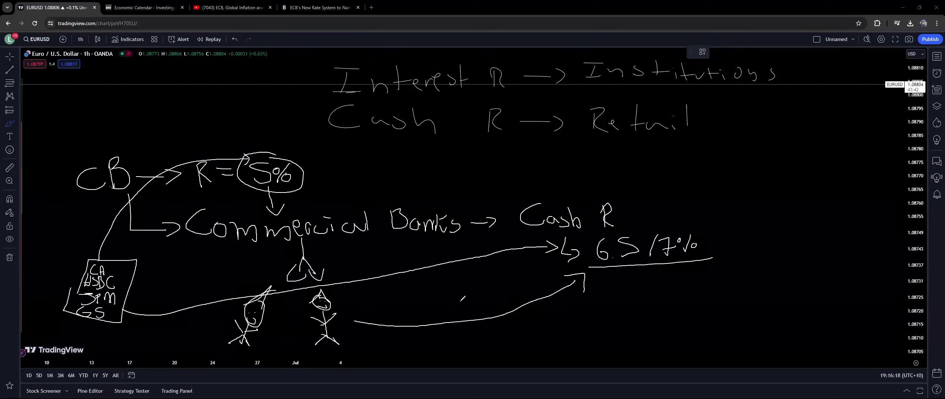
Circle the stick figures, sketch a house at right, then undo the diagram below the top lines.
mouse_move(317, 285)
left_mouse_down()
mouse_move(380, 301)
mouse_move(335, 292)
left_mouse_up()
mouse_move(498, 327)
left_mouse_down()
mouse_move(711, 313)
mouse_move(707, 323)
mouse_move(755, 287)
left_mouse_up()
mouse_move(758, 325)
left_mouse_down()
mouse_move(757, 286)
mouse_move(745, 279)
left_mouse_up()
mouse_move(739, 327)
left_mouse_down()
mouse_move(781, 251)
mouse_move(355, 207)
mouse_move(280, 226)
left_mouse_up()
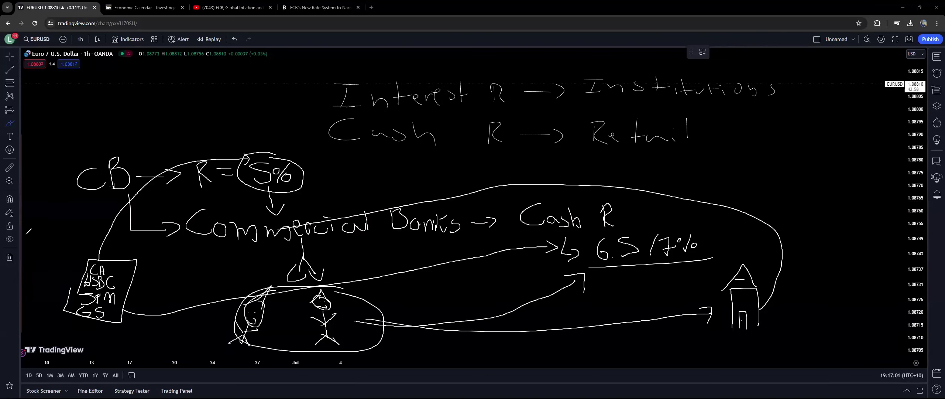
key("ctrl+z")
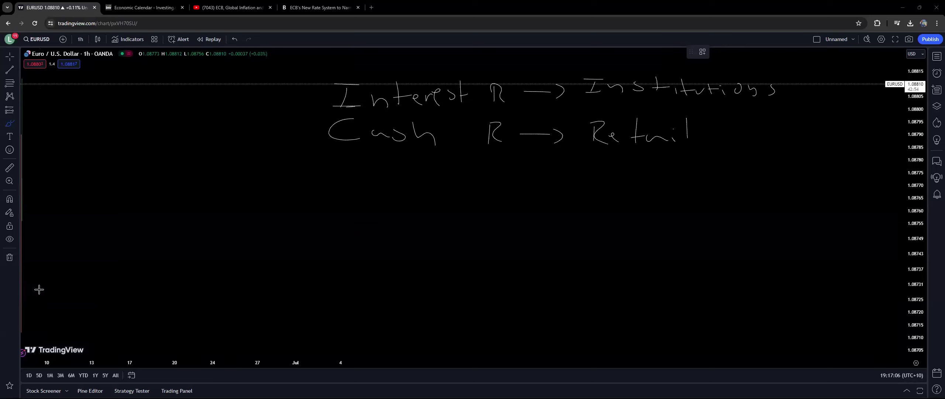
Clear all drawings from the chart and close the Pepperstone advert.
left_click(10, 257)
left_click(55, 255)
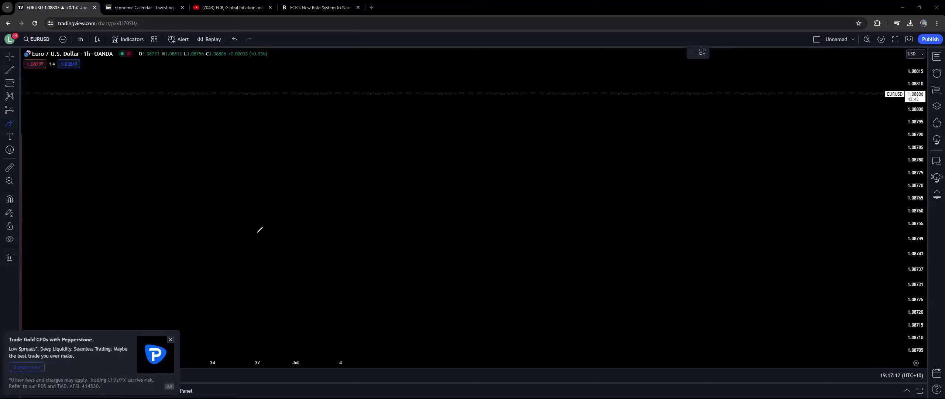
left_click(171, 338)
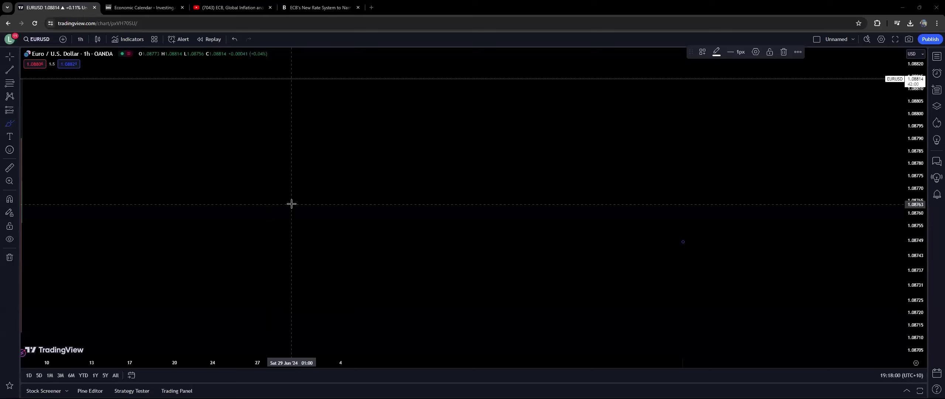
Place a stray curve, then remove all drawings so the chart is empty.
left_click(201, 228)
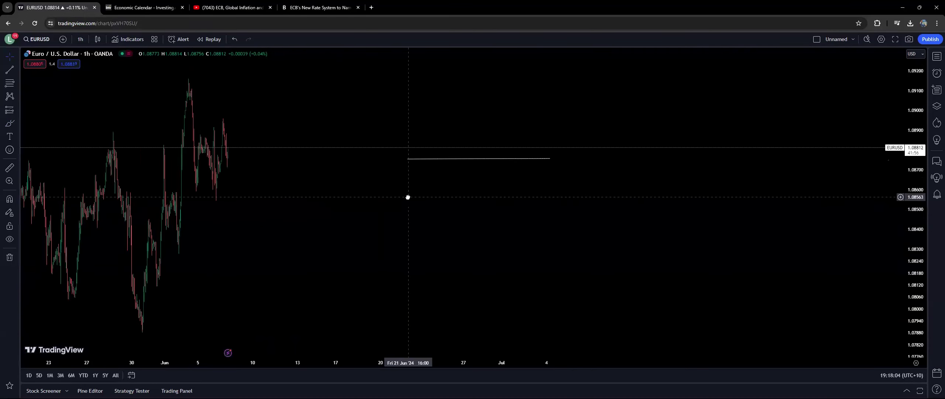
left_click(182, 181)
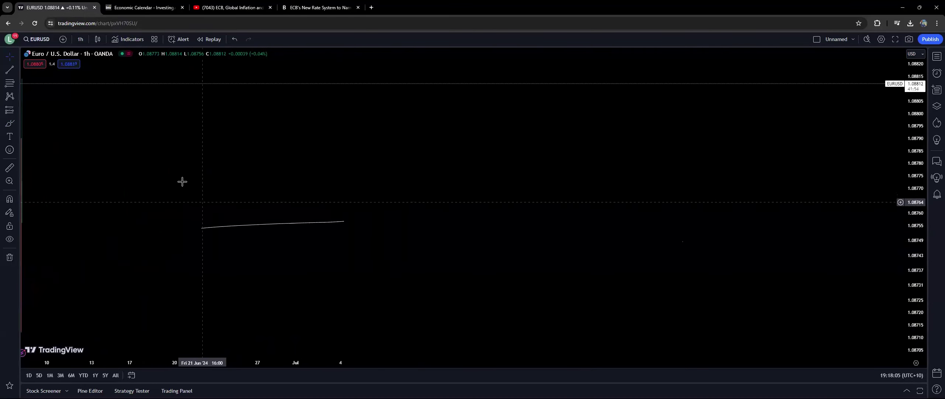
mouse_move(196, 397)
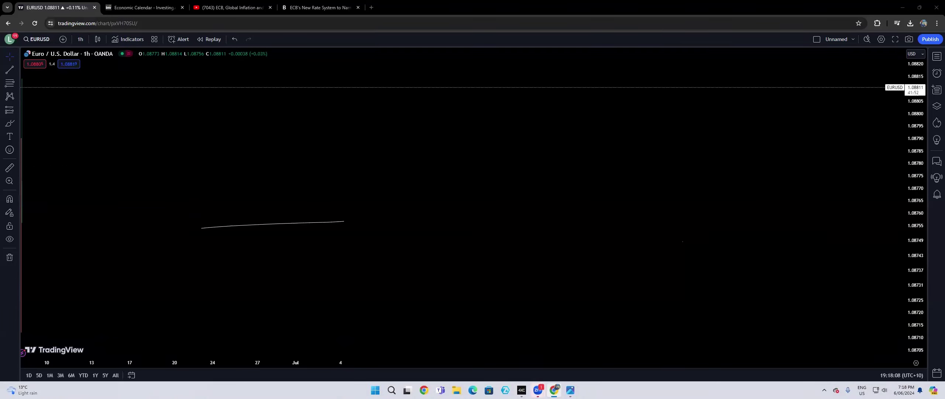
left_click(10, 257)
left_click(64, 256)
Draw a freehand line and write $50 near the top of the chart.
left_click_drag(239, 160, 424, 170)
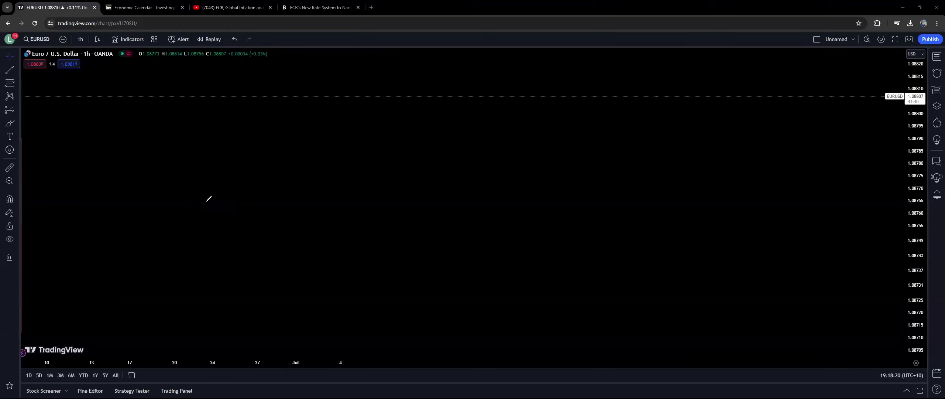
left_click_drag(226, 121, 184, 147)
left_click_drag(196, 111, 199, 164)
left_click_drag(247, 118, 234, 157)
left_click_drag(296, 125, 296, 129)
Extend the amount with commas and zeros to read $50,000,000.00.
left_click_drag(317, 163, 311, 168)
mouse_move(352, 127)
left_mouse_down()
mouse_move(354, 144)
mouse_move(354, 127)
left_mouse_up()
mouse_move(402, 128)
left_mouse_down()
mouse_move(382, 147)
mouse_move(399, 129)
left_mouse_up()
mouse_move(439, 127)
left_mouse_down()
mouse_move(428, 149)
mouse_move(441, 127)
left_mouse_up()
left_click_drag(460, 149, 448, 161)
mouse_move(493, 124)
left_mouse_down()
mouse_move(539, 134)
mouse_move(521, 121)
left_mouse_up()
mouse_move(570, 124)
left_mouse_down()
mouse_move(572, 147)
mouse_move(569, 125)
mouse_move(588, 152)
left_mouse_up()
mouse_move(624, 125)
left_mouse_down()
mouse_move(627, 137)
mouse_move(651, 124)
left_mouse_up()
left_click_drag(633, 126, 612, 130)
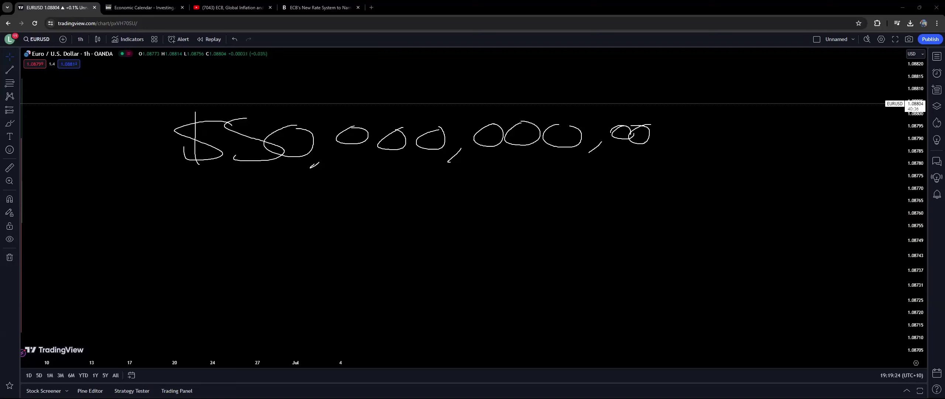
Open Windows Calculator and compute 50,000,000 × 0.05 = 2,500,000.
key("XF86Calculator")
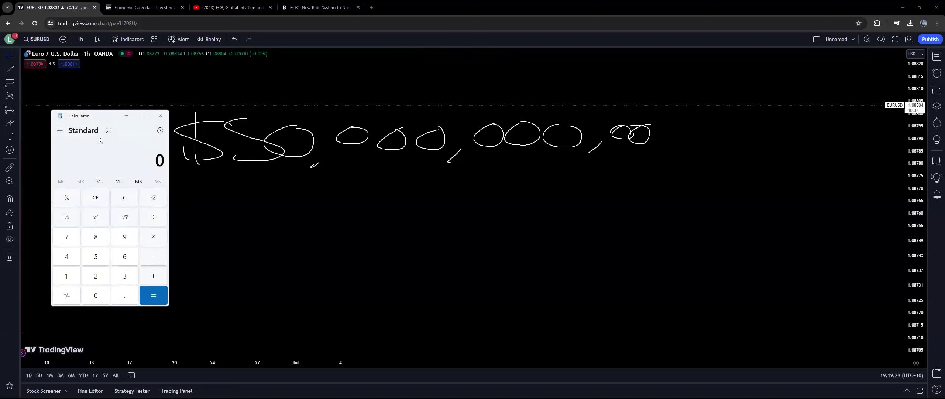
left_click(101, 257)
left_click(102, 291)
left_click(102, 292)
left_click(102, 291)
left_click(102, 292)
left_click(102, 292)
left_click(102, 291)
left_click(102, 291)
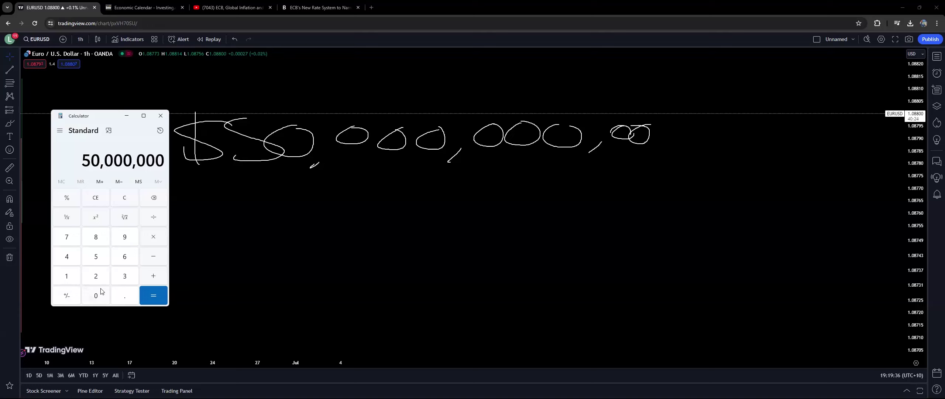
left_click(154, 240)
left_click(107, 291)
type(".0")
left_click(101, 262)
left_click(152, 295)
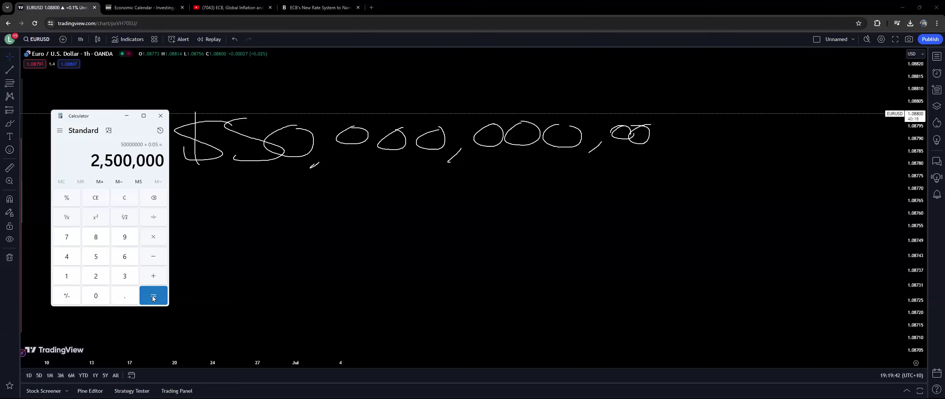
Divide 2,500,000 by 12 to get 208,333.3333333333.
left_click(153, 218)
left_click(70, 277)
left_click(92, 277)
left_click(153, 295)
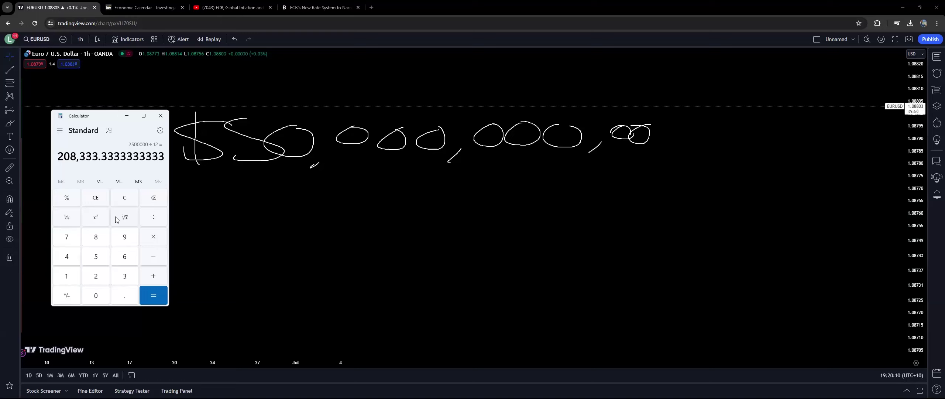
Compute 50,000,000 × 0.0475 ÷ 12, giving 197,916.67.
left_click(98, 199)
left_click(107, 259)
double_click(103, 299)
triple_click(103, 300)
double_click(104, 300)
left_click(153, 236)
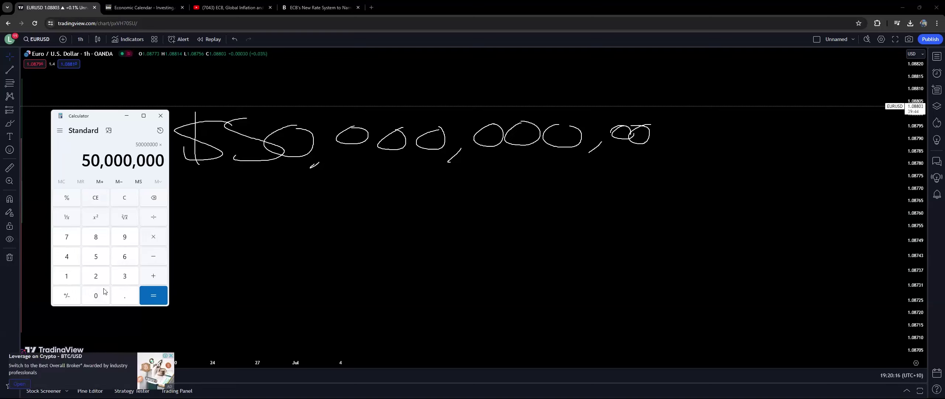
type("0.0475")
key("Return")
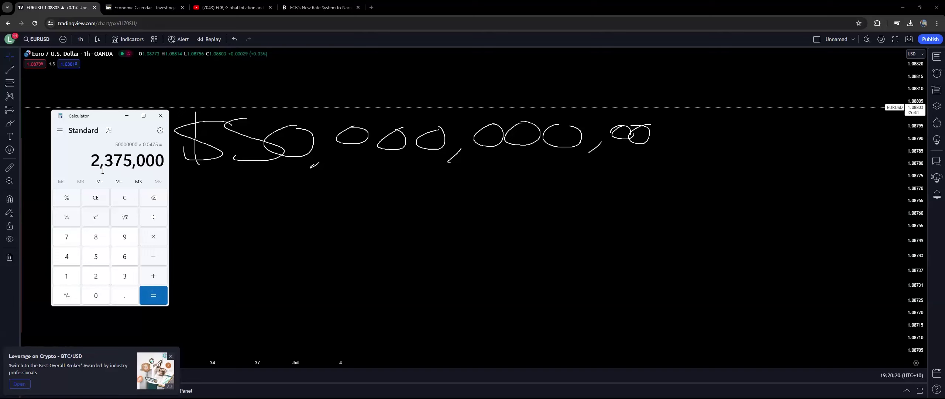
type("/12")
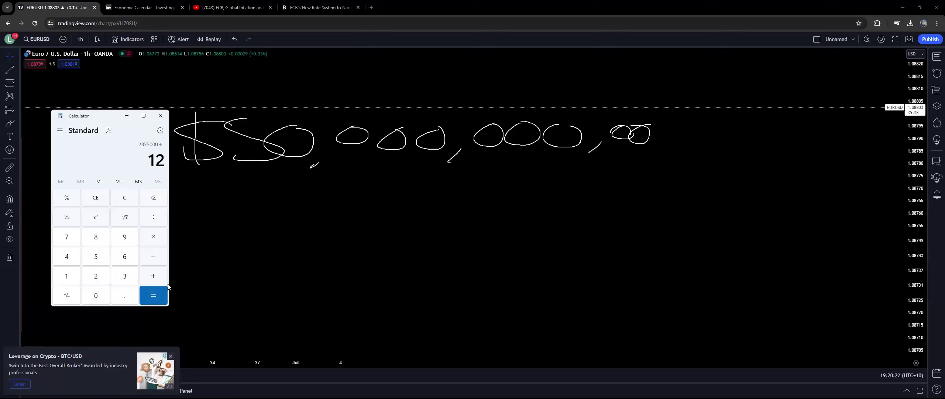
left_click(157, 295)
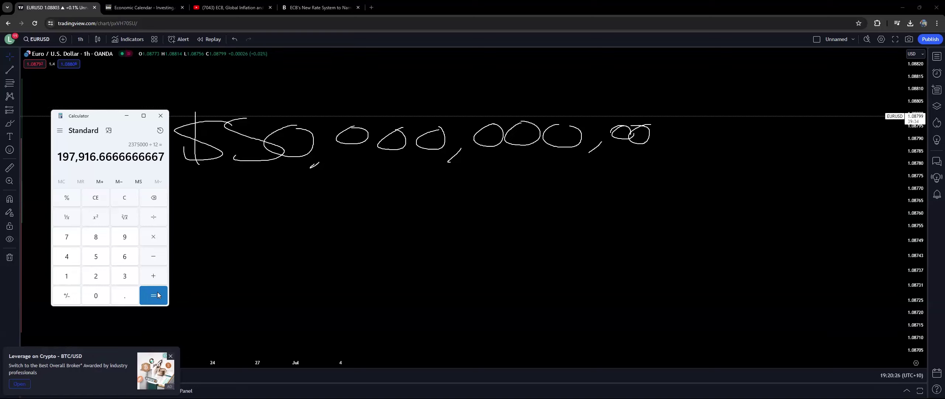
Compute 50,000,000 × 0.03 ÷ 12 = 125,000, then clear the display and return to the chart.
left_click(99, 200)
left_click(95, 256)
left_click(97, 297)
left_click(97, 298)
left_click(97, 298)
left_click(97, 298)
left_click(97, 298)
left_click(97, 298)
left_click(97, 299)
left_click(154, 236)
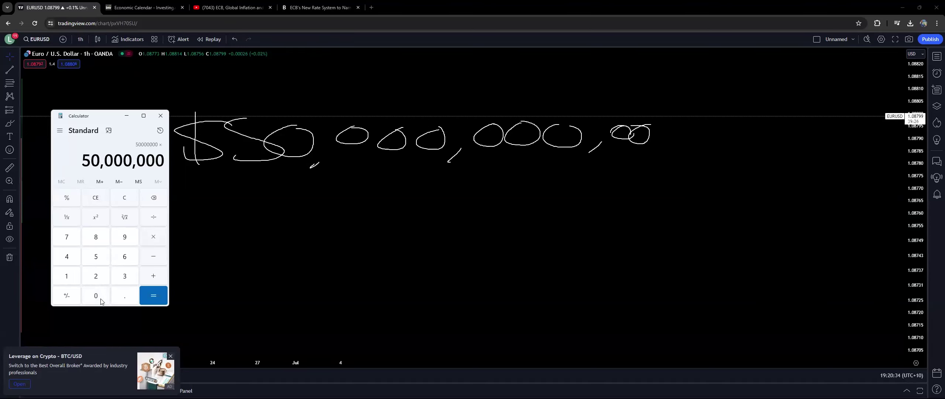
type("0.03")
left_click(153, 296)
left_click(144, 221)
type("12")
left_click(153, 295)
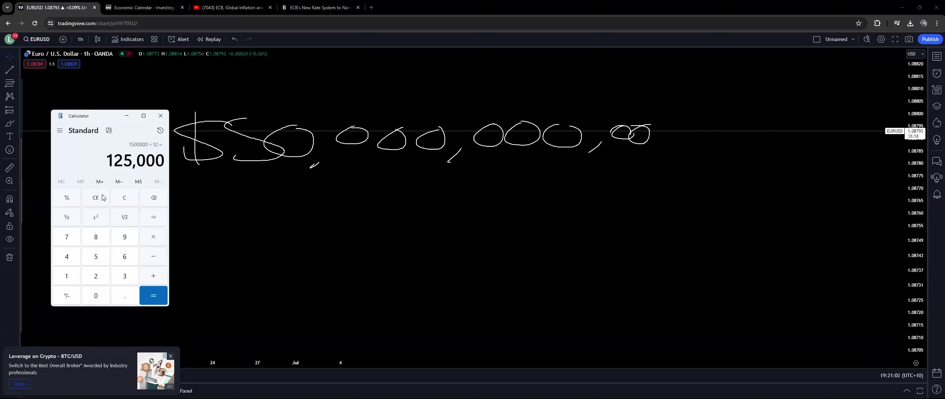
left_click(104, 198)
left_click(251, 92)
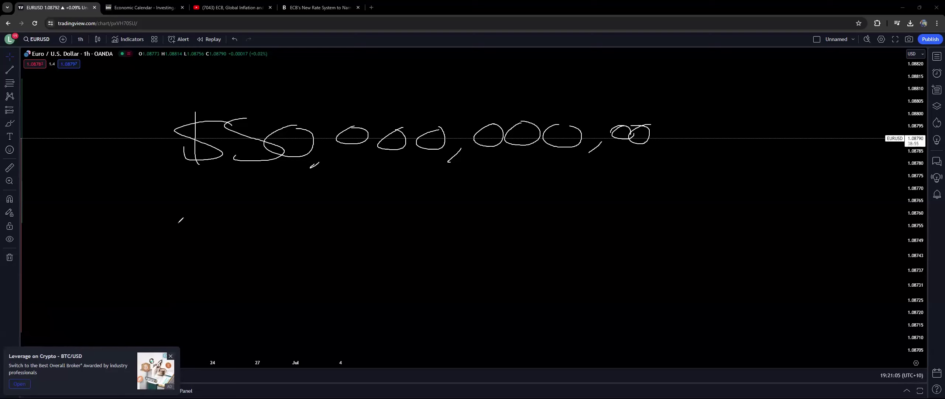
Write K↑ and C↑ with a divider below $50,000,000.00 and box them.
mouse_move(166, 254)
left_mouse_down()
mouse_move(191, 252)
mouse_move(144, 269)
left_mouse_up()
left_click_drag(145, 246, 164, 260)
mouse_move(244, 276)
left_mouse_down()
mouse_move(253, 233)
mouse_move(259, 247)
mouse_move(238, 264)
left_mouse_up()
left_click_drag(200, 231, 210, 271)
mouse_move(127, 289)
left_mouse_down()
mouse_move(188, 211)
mouse_move(125, 289)
left_mouse_up()
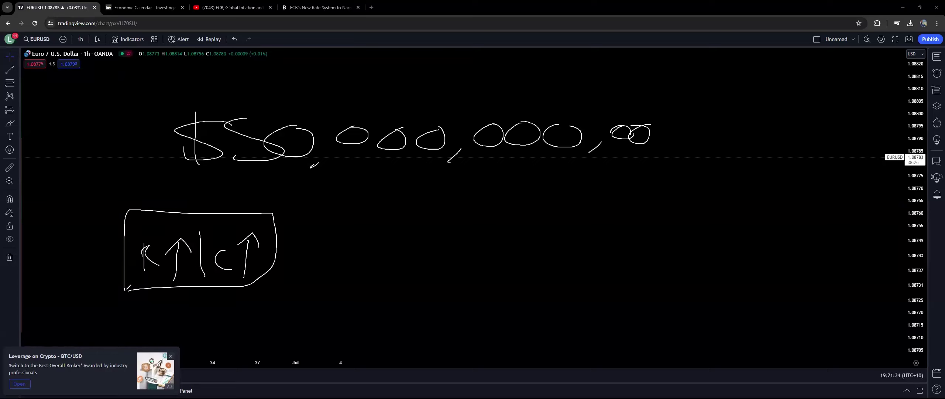
Brush-write R↓ and C↓ and draw a box around them.
mouse_move(406, 226)
left_mouse_down()
mouse_move(404, 271)
mouse_move(417, 266)
left_mouse_up()
left_click_drag(381, 236, 386, 232)
mouse_move(366, 234)
left_mouse_down()
mouse_move(366, 272)
mouse_move(379, 259)
left_mouse_up()
left_click_drag(522, 256, 517, 261)
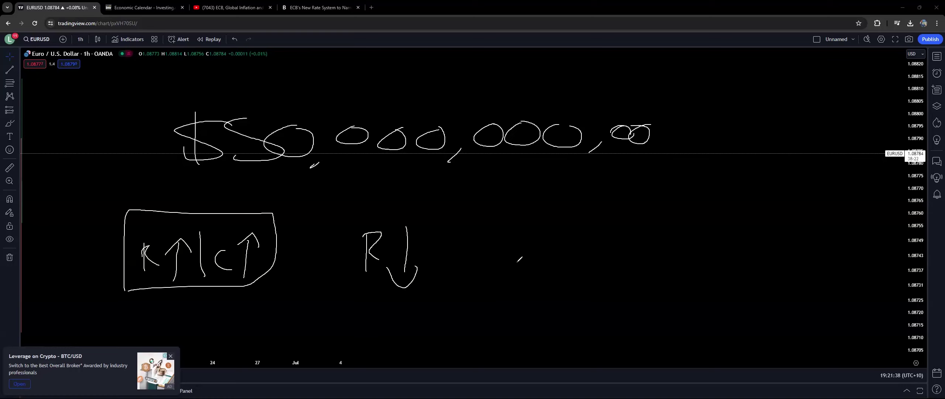
left_click_drag(498, 234, 516, 255)
mouse_move(525, 220)
left_mouse_down()
mouse_move(526, 260)
mouse_move(541, 258)
left_mouse_up()
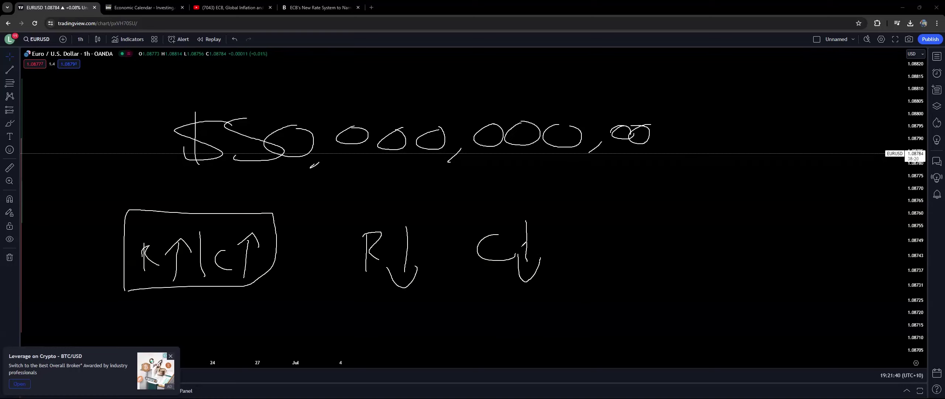
mouse_move(333, 212)
left_mouse_down()
mouse_move(560, 246)
mouse_move(347, 312)
mouse_move(339, 214)
left_mouse_up()
mouse_move(598, 246)
left_mouse_down()
mouse_move(677, 216)
mouse_move(683, 230)
left_mouse_up()
key("ctrl+z")
Draw an arrow from the box to a handwritten, circled 'Somewhere else'.
left_click_drag(690, 212, 686, 217)
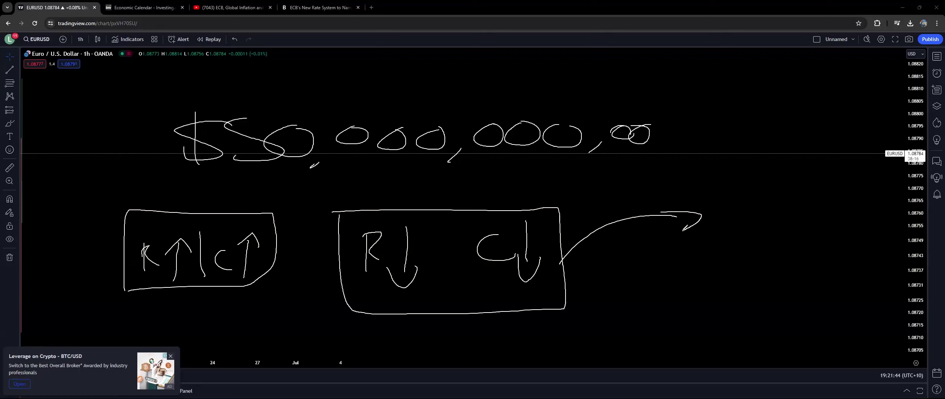
key("ctrl+z")
mouse_move(722, 189)
left_mouse_down()
mouse_move(702, 191)
mouse_move(718, 207)
left_mouse_up()
mouse_move(753, 194)
left_mouse_down()
mouse_move(734, 204)
mouse_move(753, 195)
left_mouse_up()
left_click_drag(745, 193, 764, 204)
left_click_drag(779, 197, 847, 190)
left_click_drag(857, 178, 873, 179)
left_click_drag(747, 219, 767, 226)
left_click_drag(794, 214, 782, 225)
left_click_drag(808, 218, 804, 224)
mouse_move(705, 181)
left_mouse_down()
mouse_move(888, 179)
mouse_move(689, 192)
left_mouse_up()
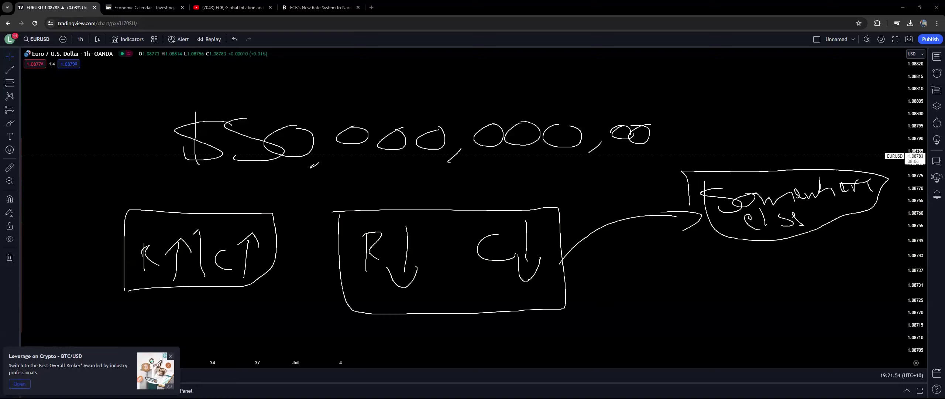
Write the labels EUR↑ and EUR↓ above the left and middle boxes.
mouse_move(155, 186)
left_mouse_down()
mouse_move(181, 206)
mouse_move(173, 183)
mouse_move(168, 193)
left_mouse_up()
left_click_drag(175, 191, 192, 196)
mouse_move(199, 200)
left_mouse_down()
mouse_move(199, 184)
mouse_move(211, 199)
mouse_move(219, 180)
mouse_move(225, 190)
left_mouse_up()
left_click_drag(426, 190, 442, 207)
mouse_move(439, 186)
left_mouse_down()
mouse_move(433, 195)
mouse_move(469, 188)
left_mouse_up()
mouse_move(469, 192)
left_mouse_down()
mouse_move(488, 200)
mouse_move(497, 185)
left_mouse_up()
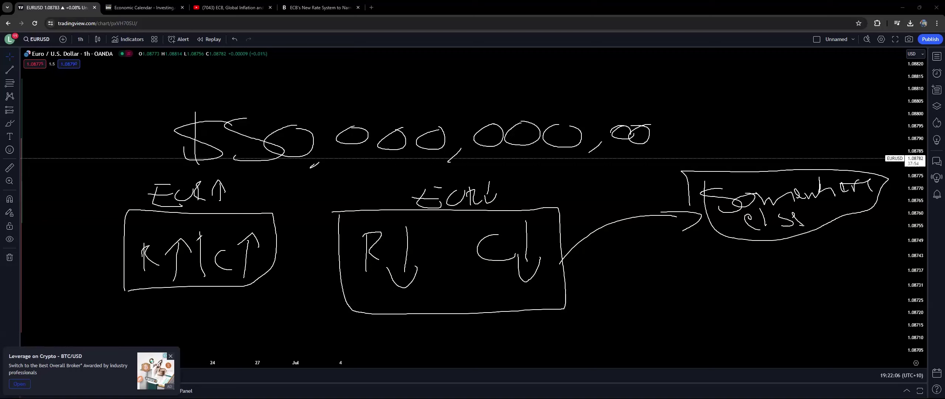
Dismiss the crypto ad and chart context menu, then add small pen marks near EUR↑.
left_click(171, 356)
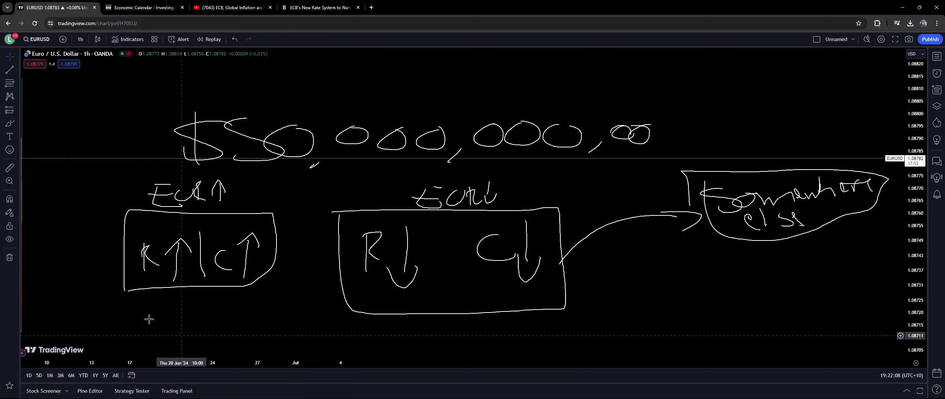
right_click(182, 334)
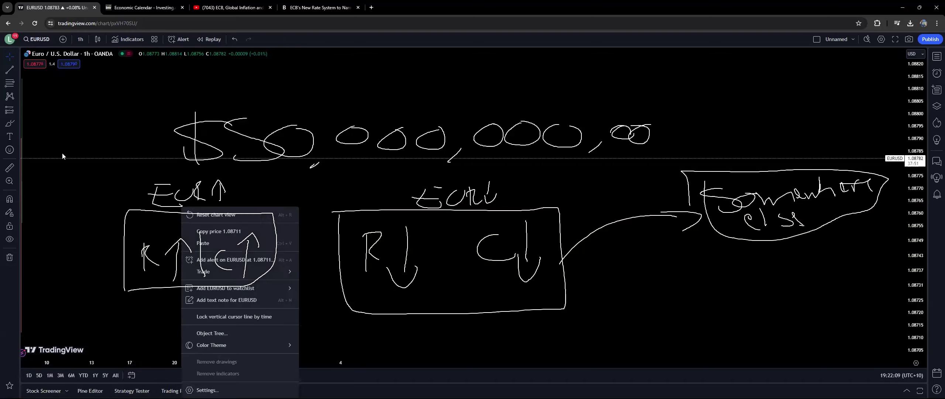
left_click(24, 141)
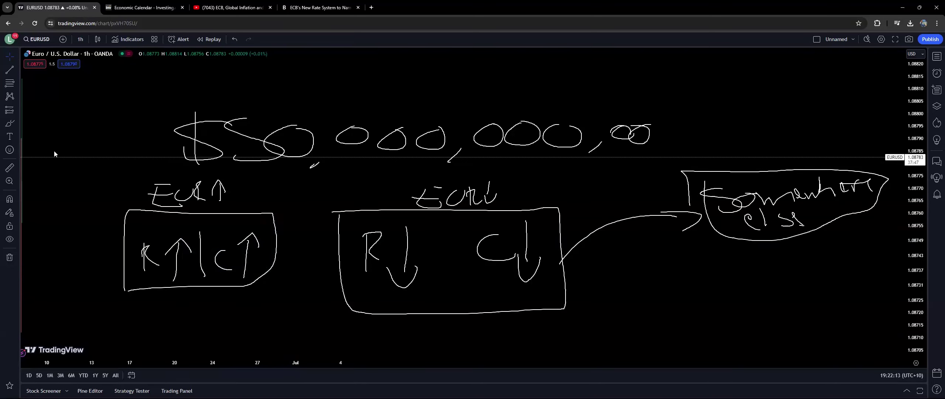
left_click_drag(246, 183, 241, 188)
left_click_drag(367, 201, 361, 204)
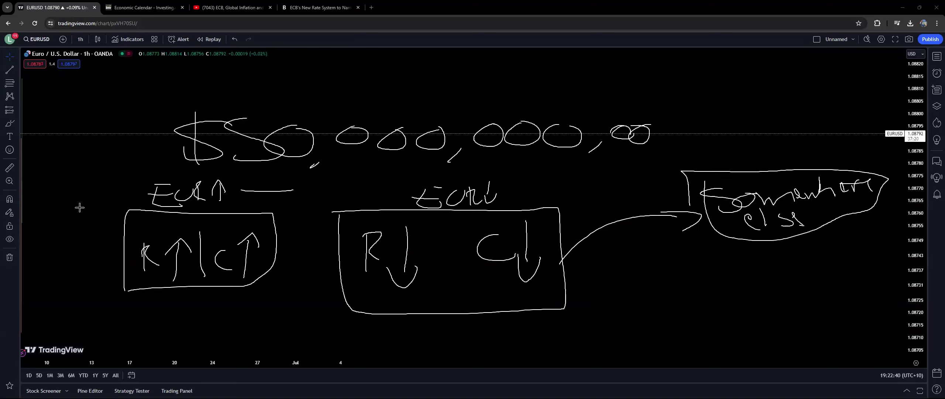
Remove all hand-drawn notes with Ctrl+Alt+H and pan back to recent hourly candles.
key("ctrl+alt+h")
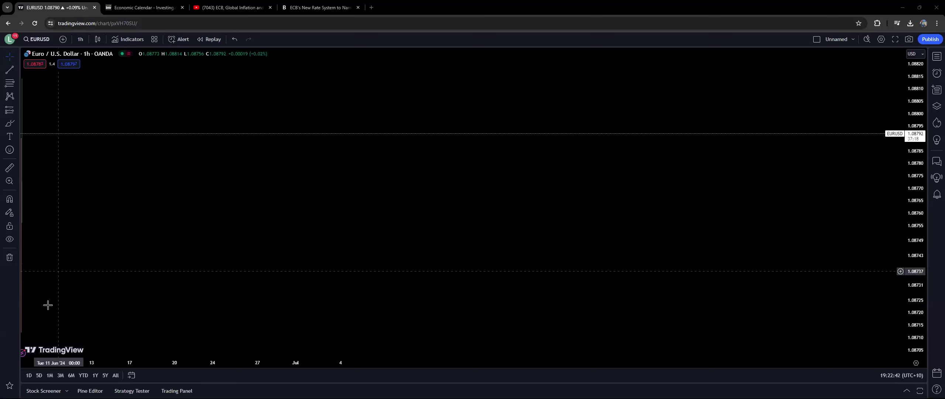
left_click_drag(90, 248, 504, 248)
scroll(549, 255, "up", 5)
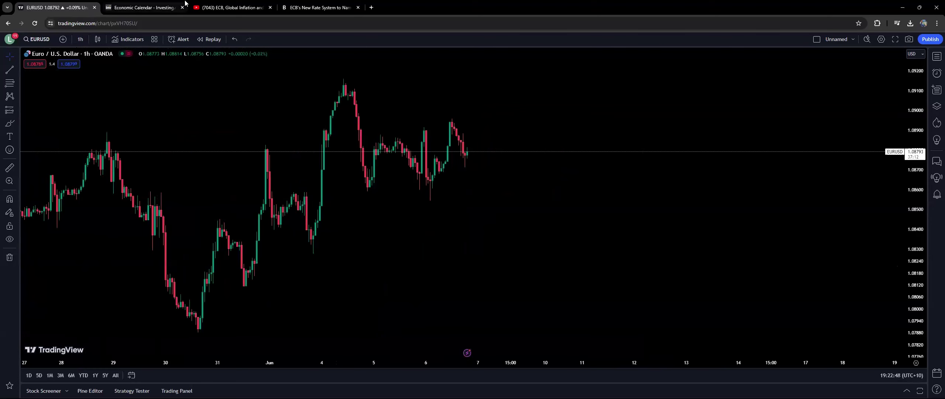
Close the Bloomberg ECB article tab and return to the Economic Calendar at the ECB rows.
left_click(319, 7)
left_click(178, 4)
left_click(358, 8)
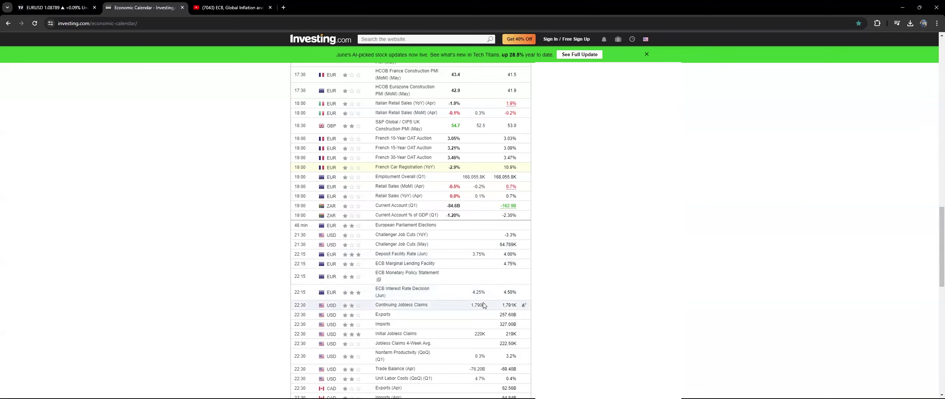
On the EURUSD chart, brush a dip-and-rebound projection arrow from the latest candle.
left_click(56, 7)
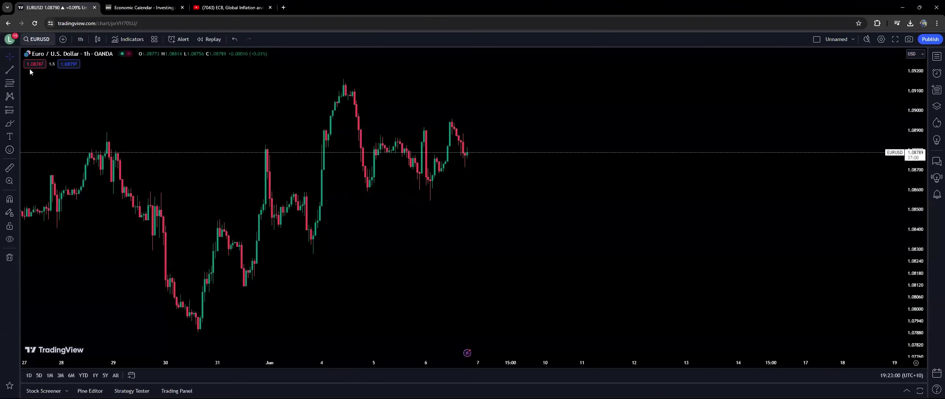
left_click(430, 167)
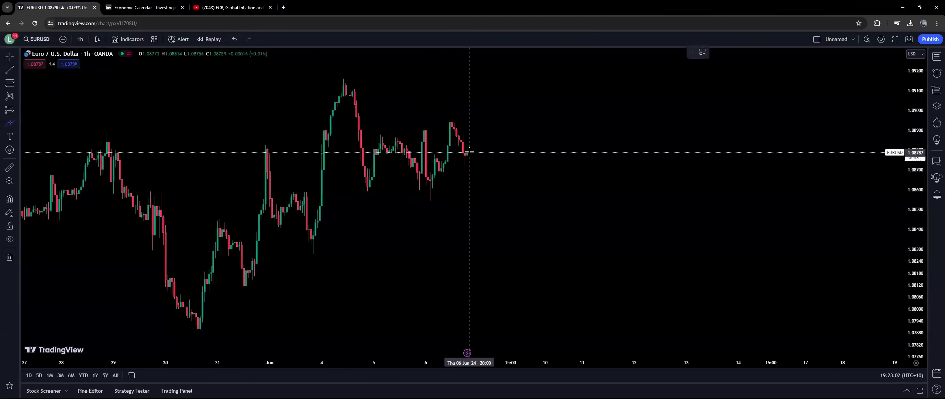
left_click_drag(470, 154, 486, 233)
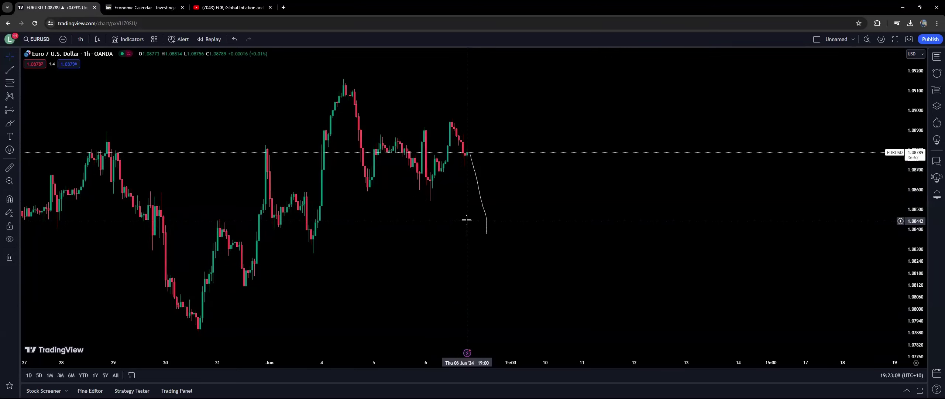
left_click(10, 123)
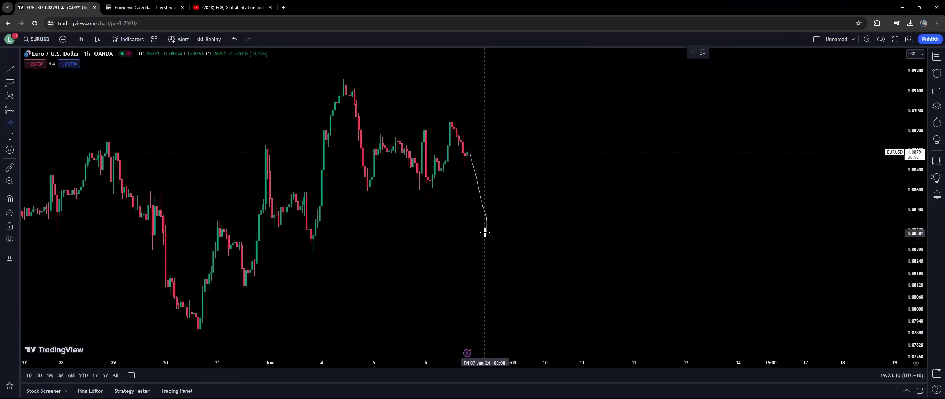
left_click_drag(487, 232, 546, 179)
left_click(540, 182)
scroll(587, 272, "down", 5)
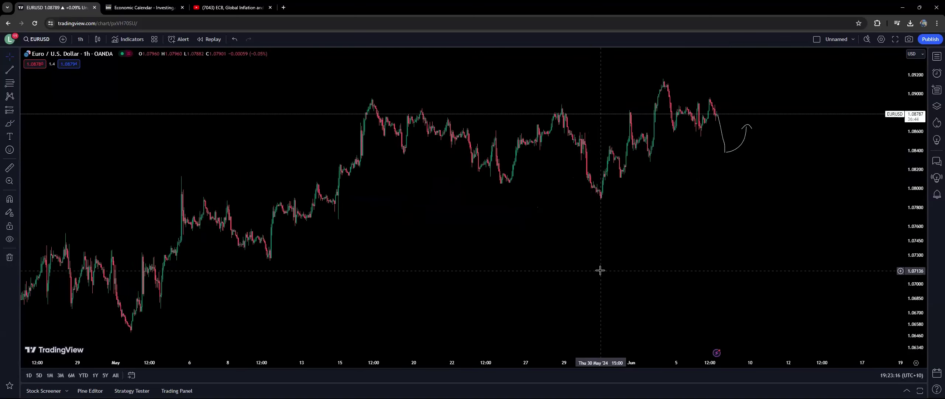
scroll(595, 270, "down", 2)
left_click_drag(589, 272, 394, 274)
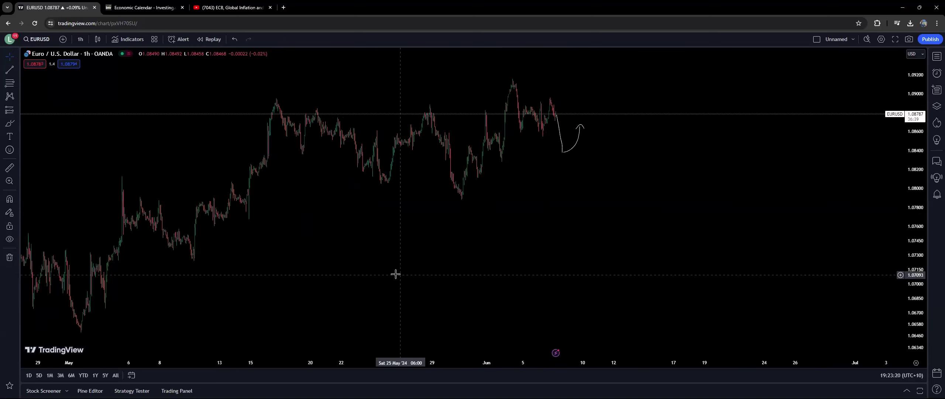
Remove the dip-and-rebound sketch and brush a steep fall to about 1.0742 instead.
left_click(10, 257)
left_click(41, 254)
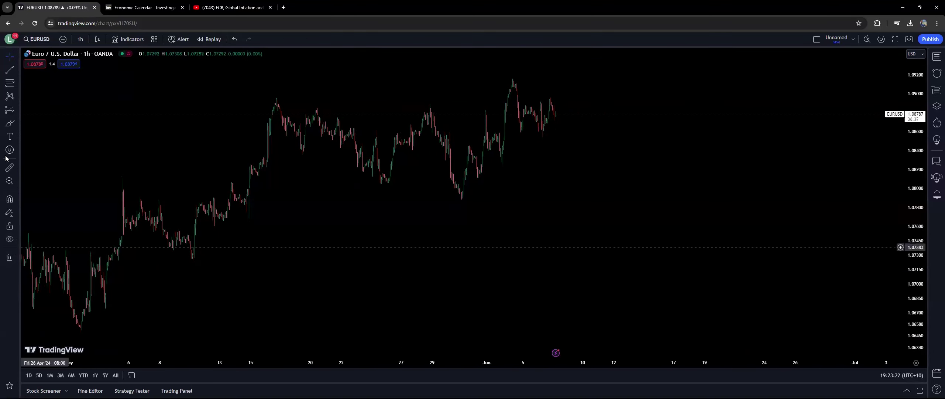
left_click(10, 123)
left_click_drag(557, 114, 582, 242)
left_click(616, 228)
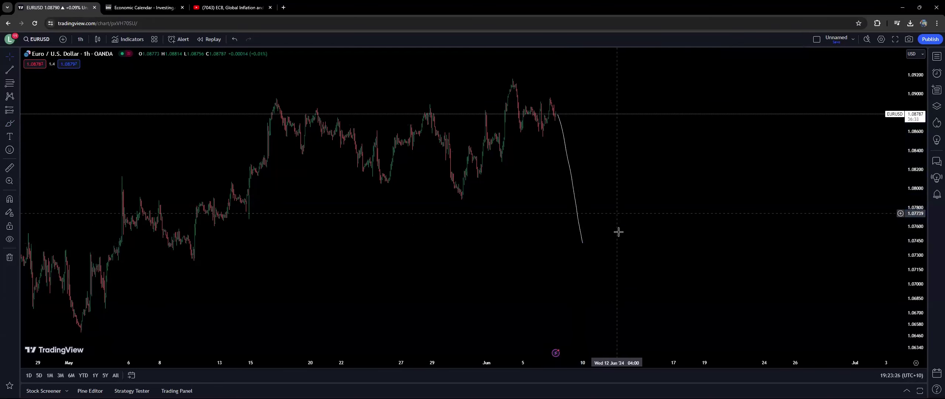
scroll(624, 259, "down", 10)
left_click_drag(626, 261, 431, 232)
scroll(313, 215, "up", 5)
scroll(709, 235, "up", 3)
left_click_drag(325, 207, 822, 202)
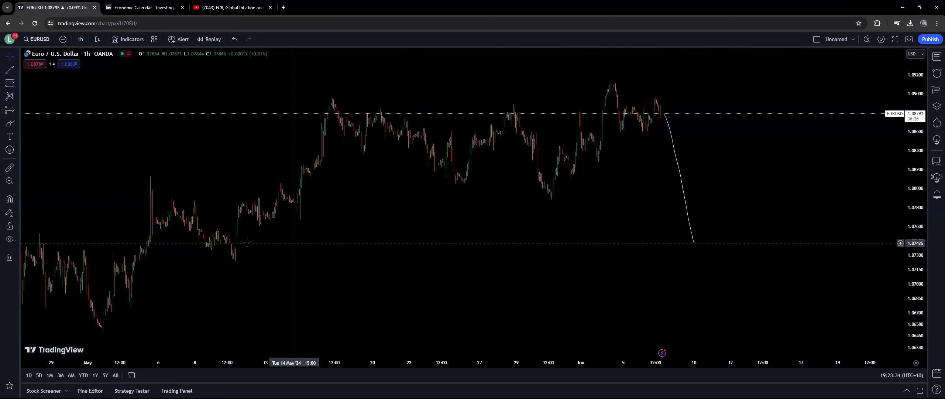
Draw a blue rectangle zone around 1.074–1.075 from the early-May lows to mid-June.
left_click(16, 124)
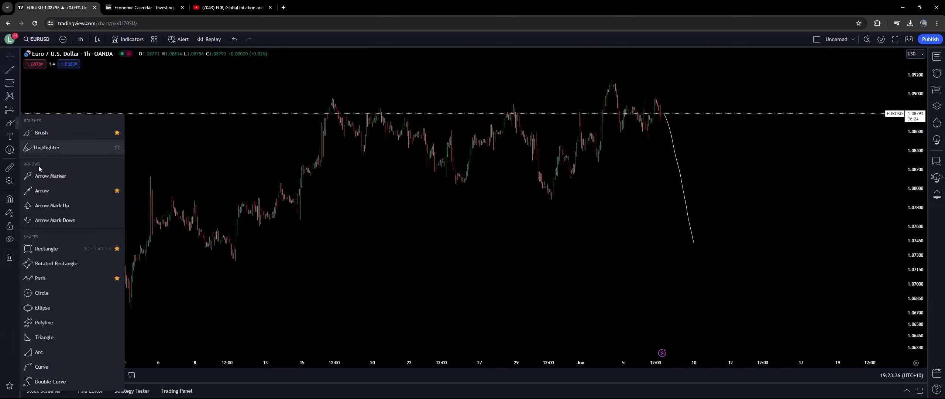
left_click(57, 248)
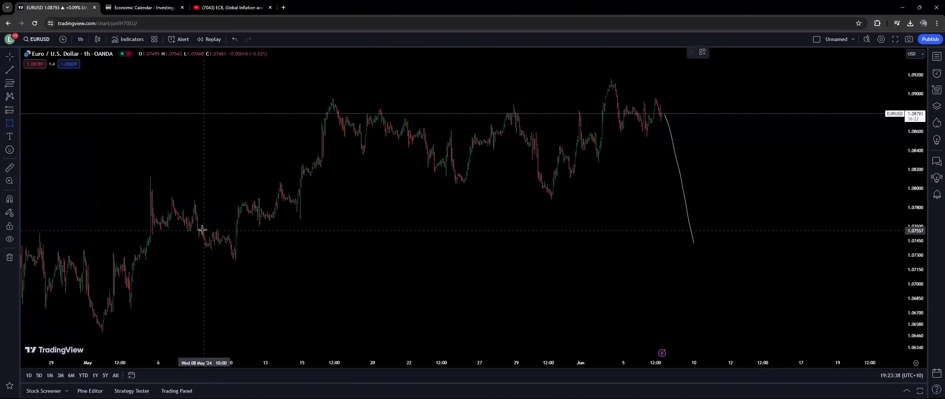
left_click(201, 230)
left_click(836, 247)
left_click_drag(790, 194, 733, 196)
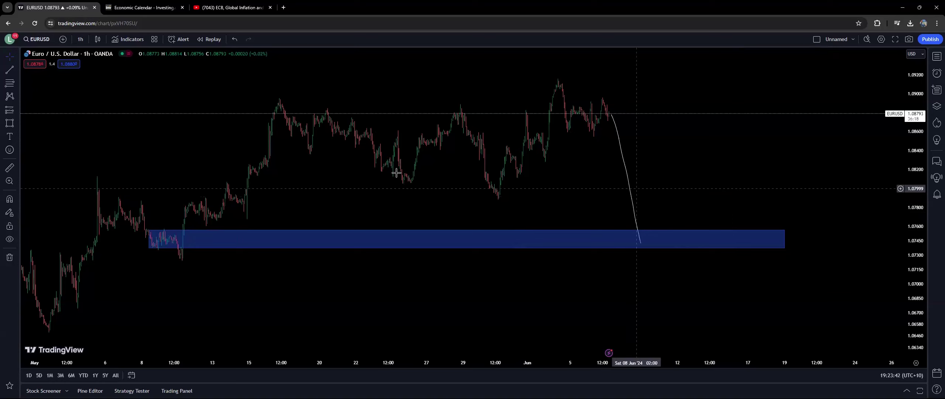
Draw a trend line from the late-May swing low, then delete it and the projection curve.
left_click(10, 70)
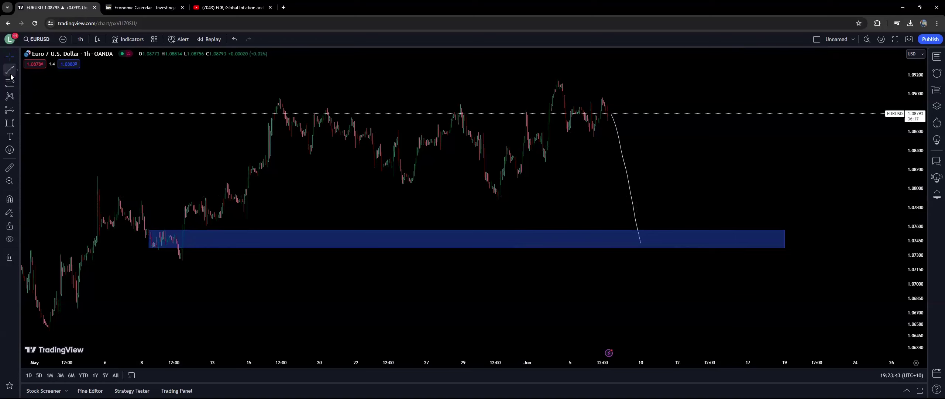
left_click(498, 199)
left_click(640, 89)
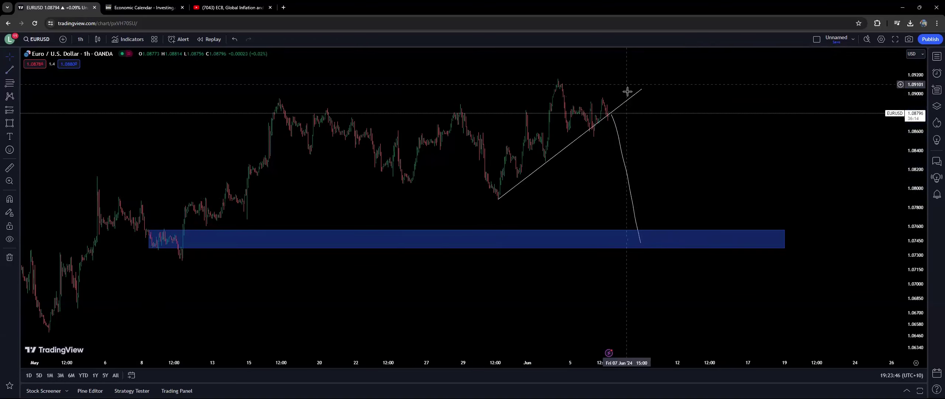
left_click(810, 52)
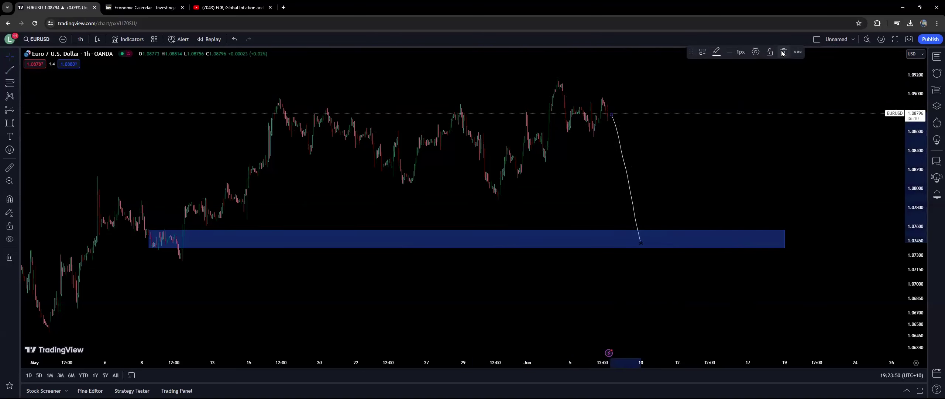
left_click(784, 52)
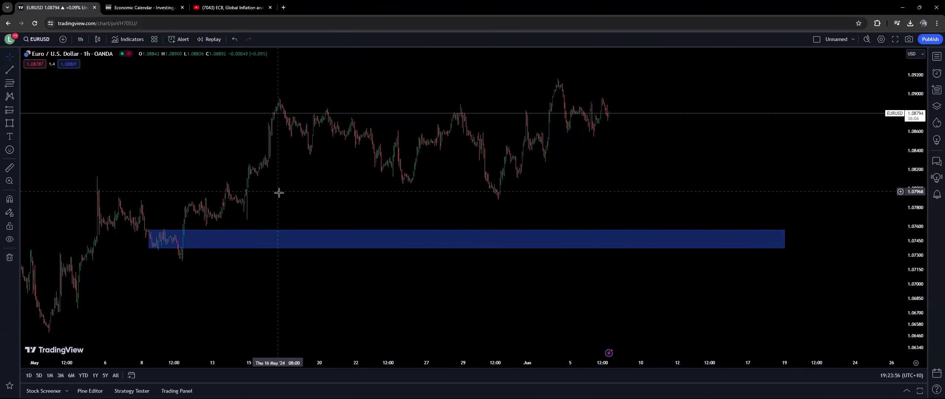
left_click_drag(264, 194, 211, 200)
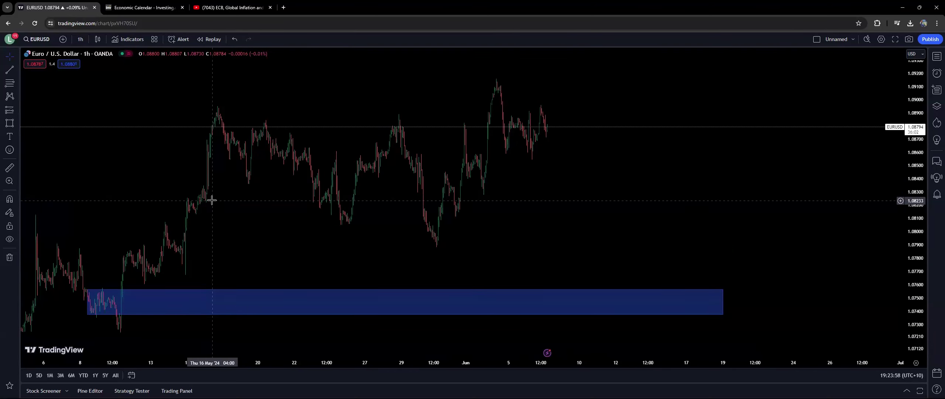
scroll(460, 253, "up", 3)
left_click_drag(459, 253, 488, 245)
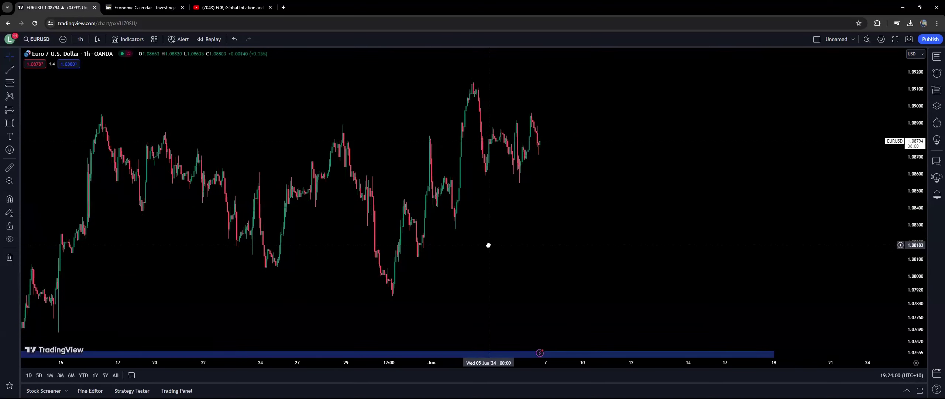
scroll(491, 249, "down", 2)
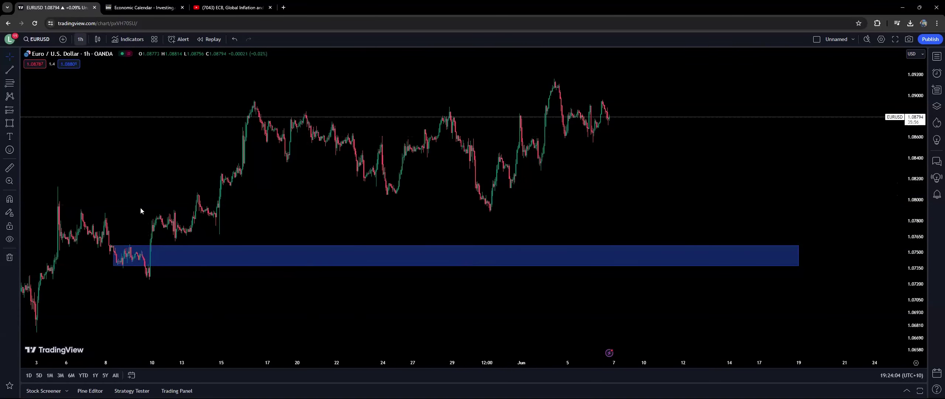
left_click(80, 39)
left_click(101, 236)
left_click_drag(486, 295, 363, 290)
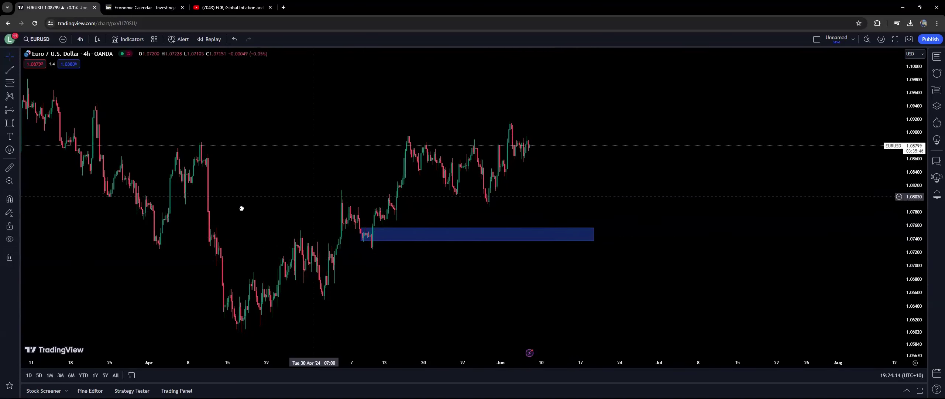
left_click_drag(241, 208, 242, 207)
left_click(80, 39)
left_click(85, 201)
scroll(502, 293, "down", 5)
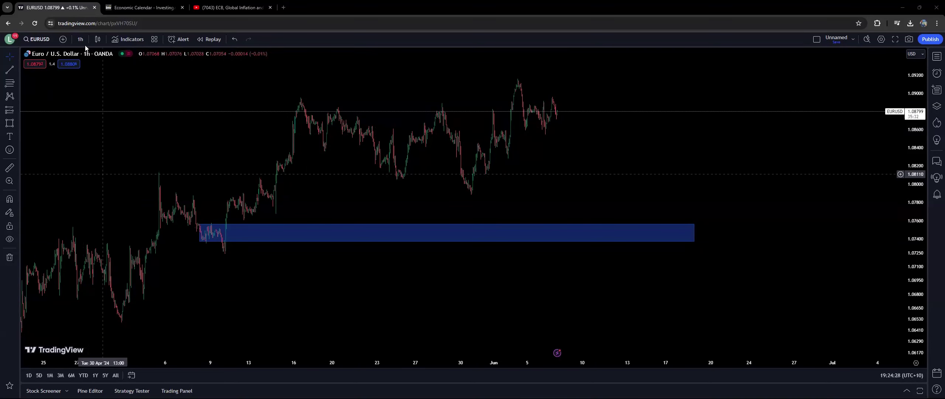
left_click_drag(533, 152, 507, 163)
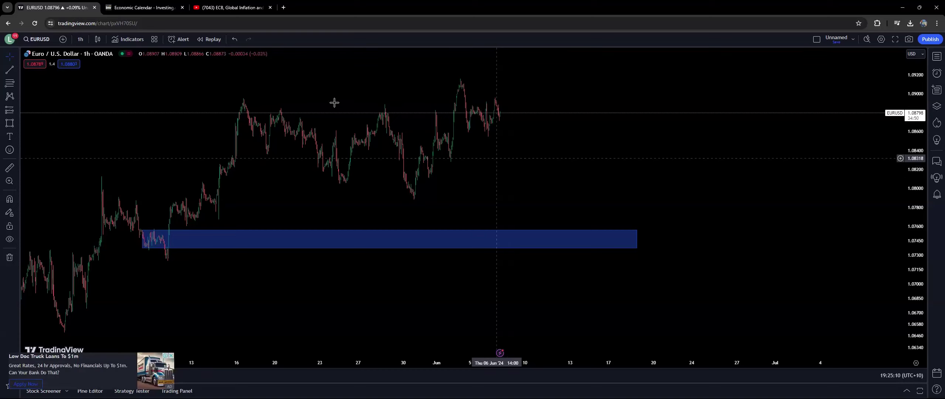
Close the advertisement and pan the EURUSD chart left to frame the blue zone and recent candles.
left_click(171, 354)
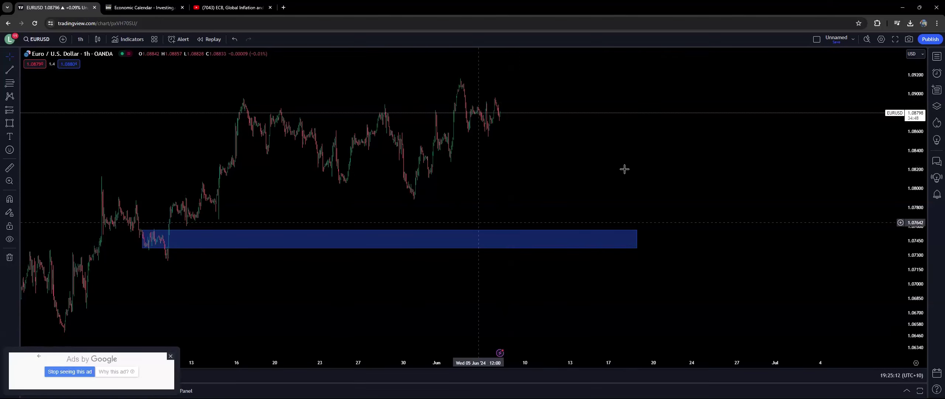
left_click(171, 355)
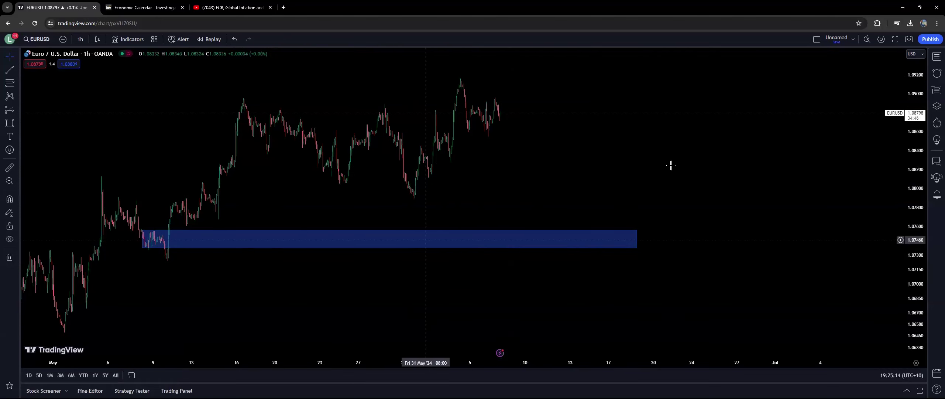
scroll(688, 186, "down", 3)
left_click_drag(688, 186, 613, 185)
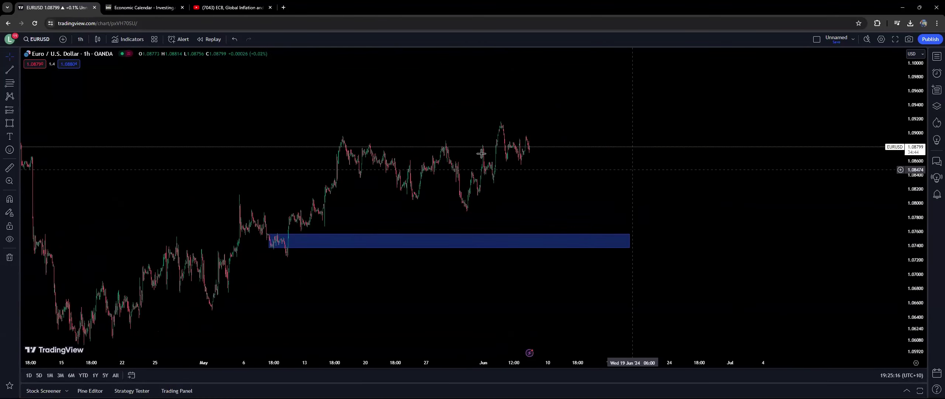
Add a horizontal line and set its price to 1.10 in the line's settings.
left_click(16, 71)
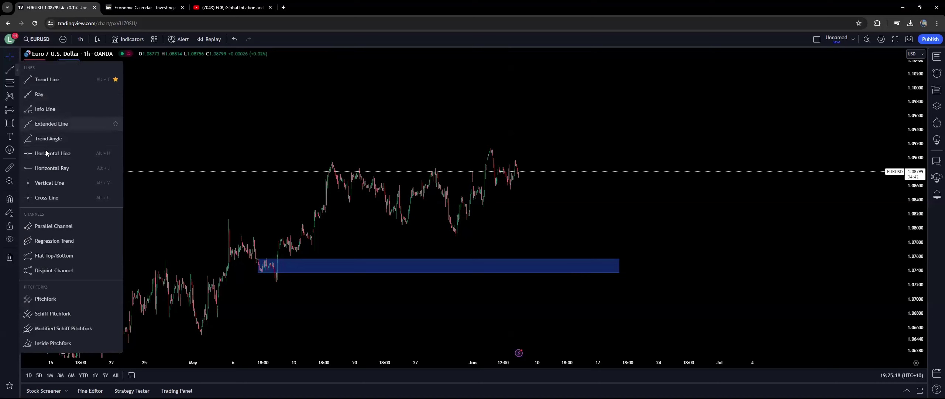
key("alt+h")
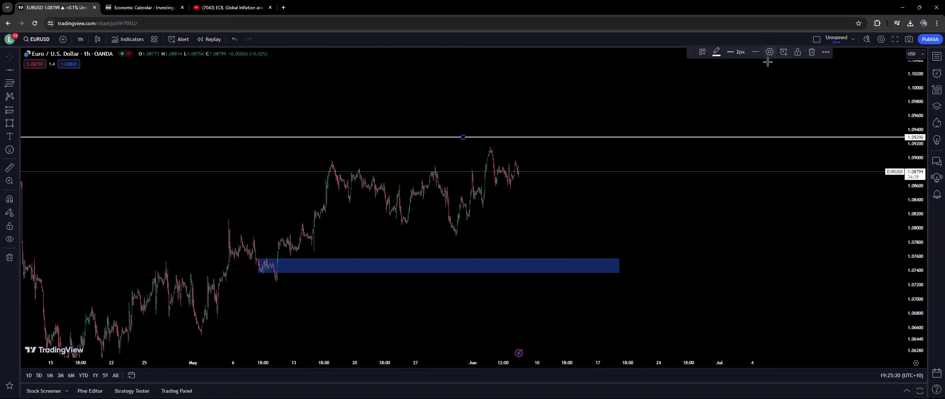
double_click(432, 137)
type("1")
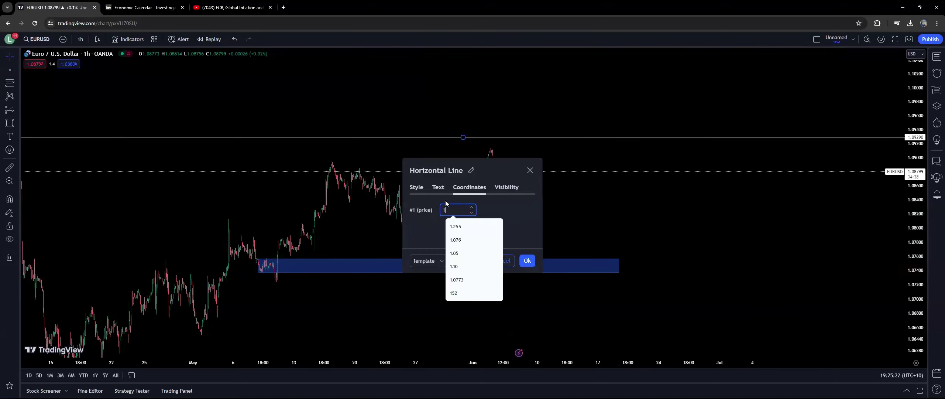
type(".10")
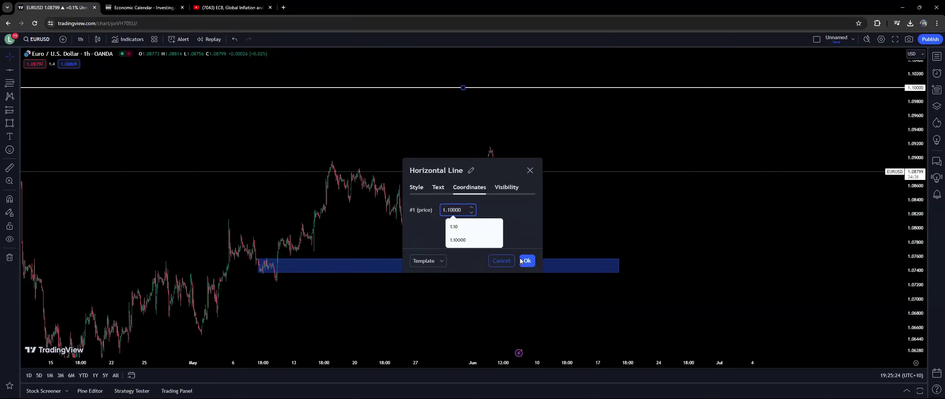
left_click(526, 261)
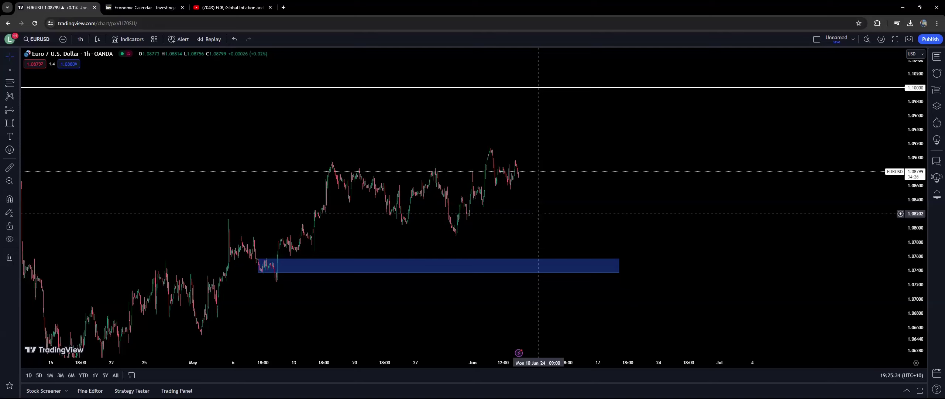
Switch the chart symbol to USDCAD via symbol search.
type("usdcad")
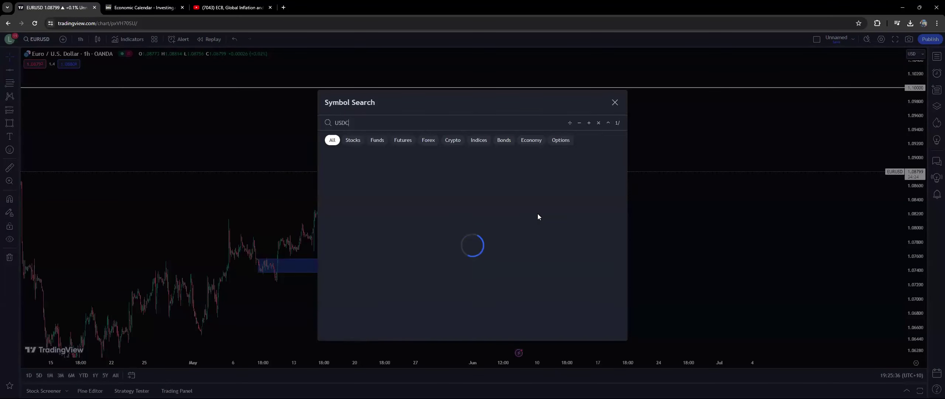
left_click(456, 171)
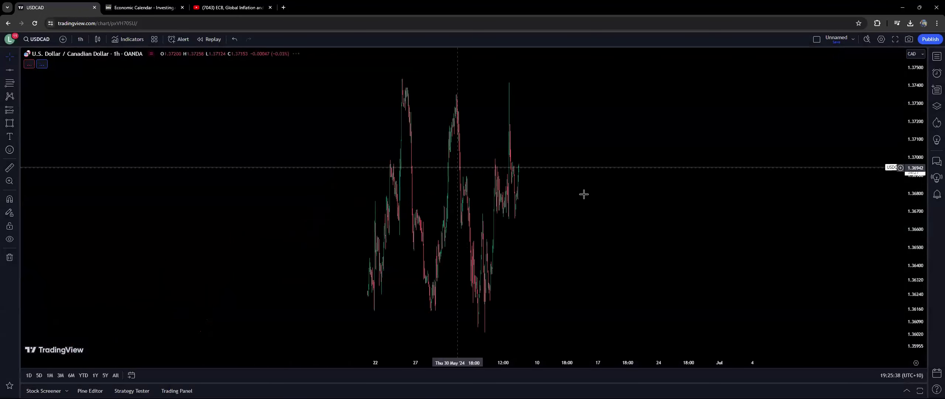
scroll(521, 265, "up", 3)
left_click_drag(339, 257, 651, 237)
Set the interval to 15 minutes and stretch the price scale to fill the height.
left_click(80, 39)
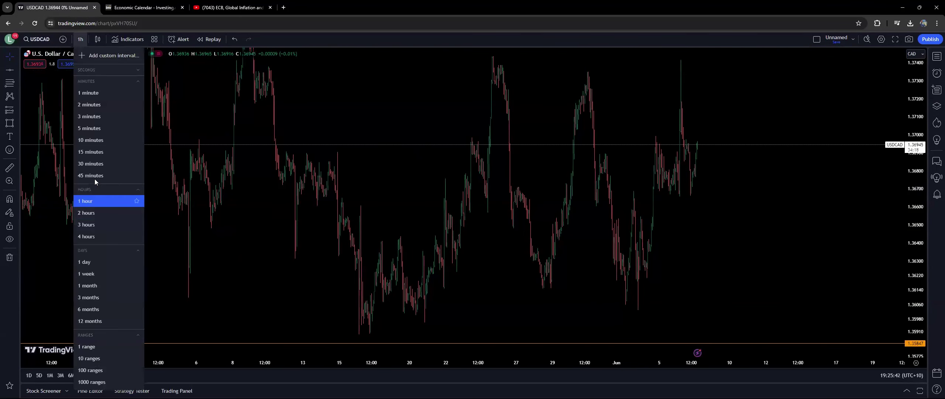
left_click(91, 152)
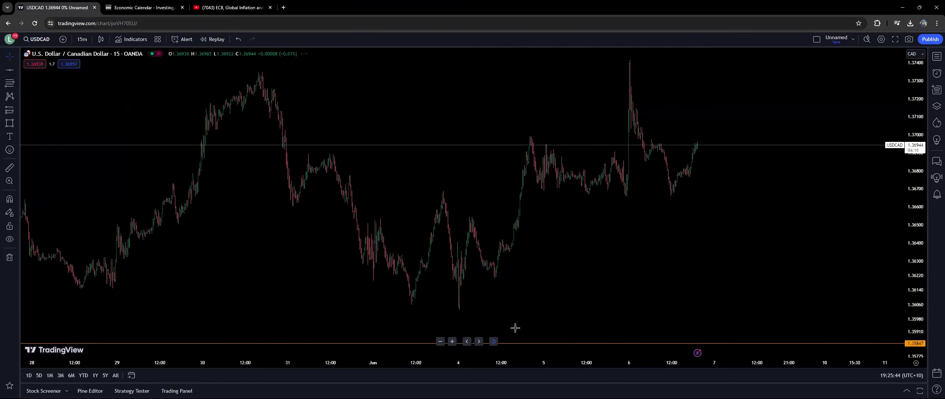
scroll(554, 303, "up", 3)
left_click_drag(914, 312, 755, 154)
scroll(681, 187, "down", 2)
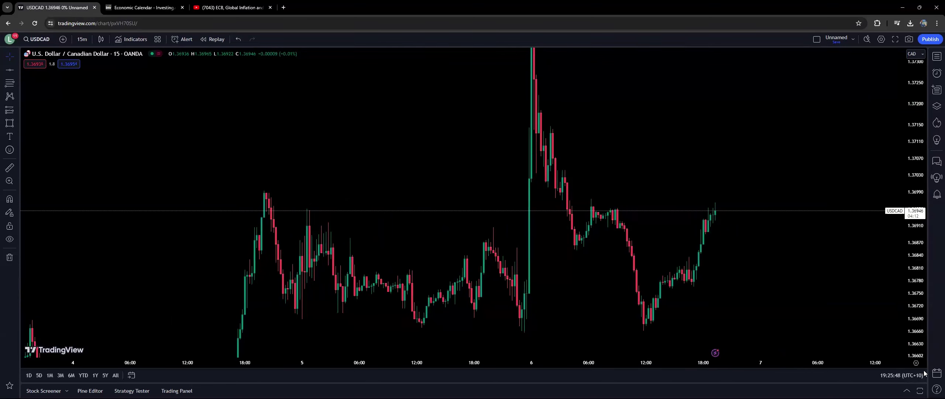
Invert the USDCAD price scale from the price-axis menu and pan back to late May.
right_click(914, 291)
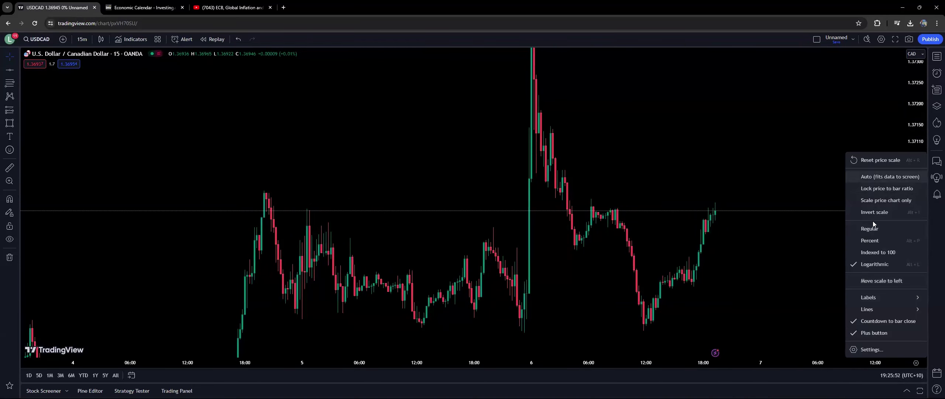
left_click(872, 348)
left_click(590, 50)
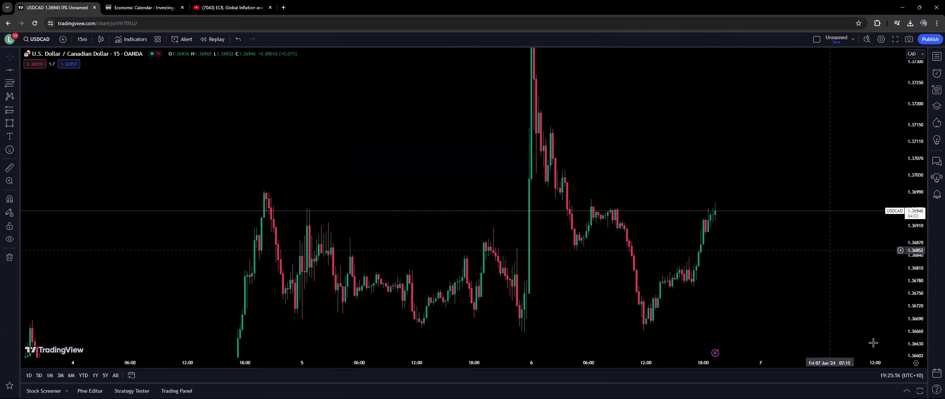
right_click(919, 331)
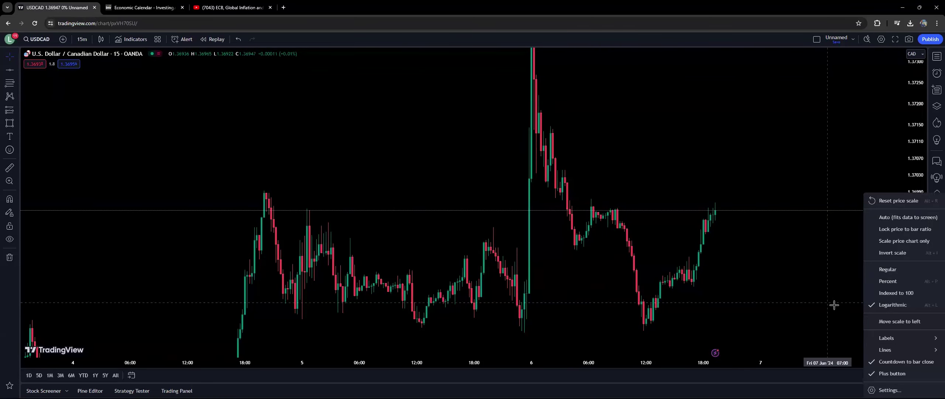
mouse_move(862, 349)
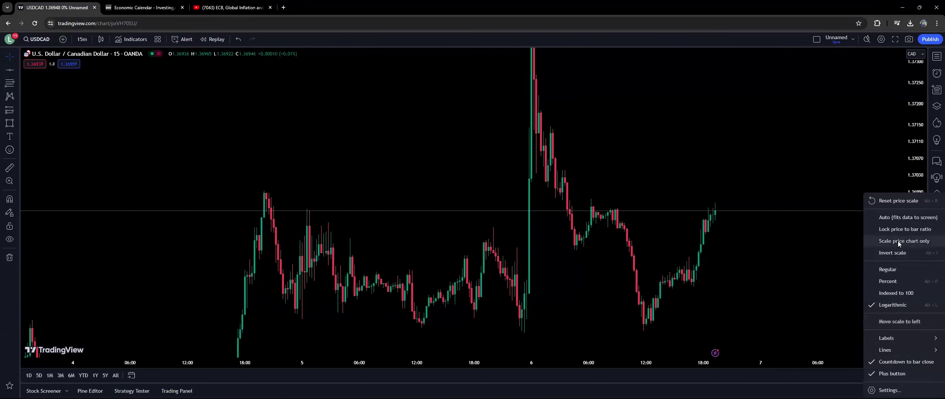
left_click(891, 252)
scroll(667, 263, "down", 3)
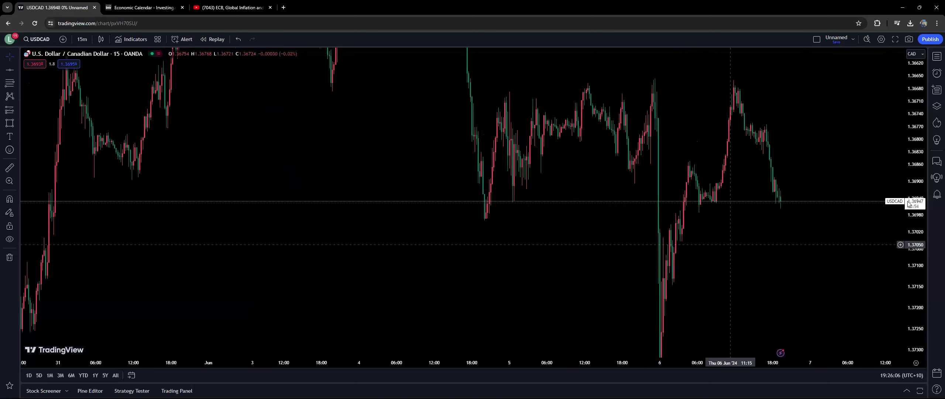
mouse_move(698, 126)
left_mouse_down()
mouse_move(711, 124)
mouse_move(702, 119)
left_mouse_up()
scroll(875, 144, "down", 2)
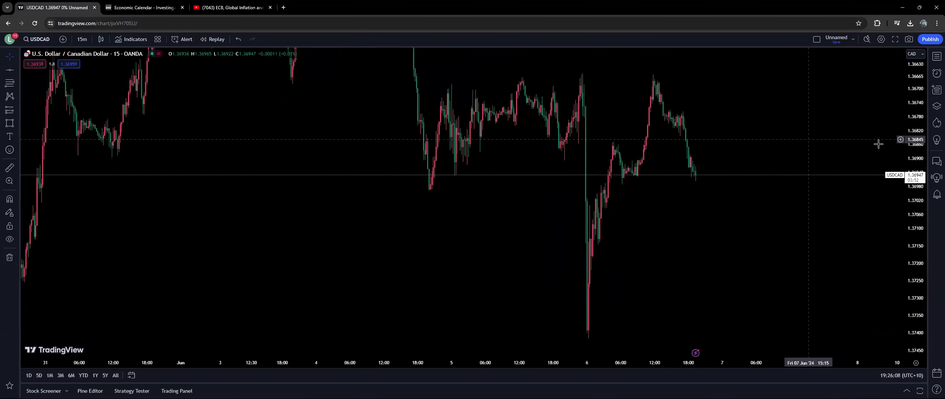
scroll(683, 236, "up", 2)
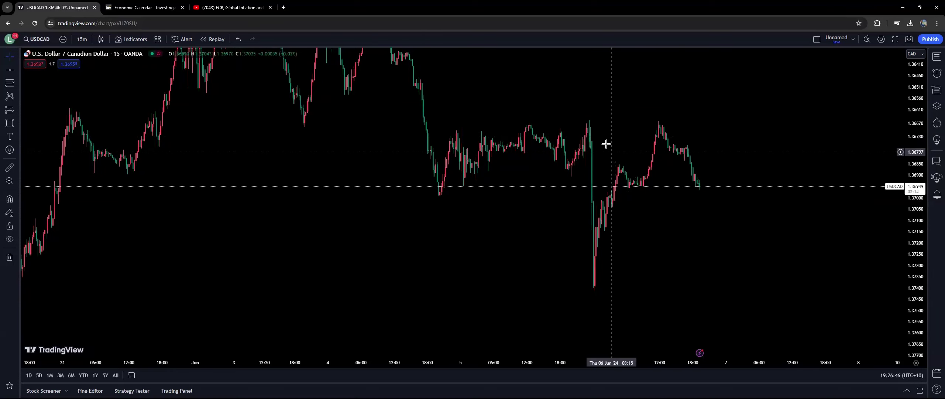
Switch to 4-hour candles, un-invert and reset the scale, and pan to February–June.
left_click(82, 40)
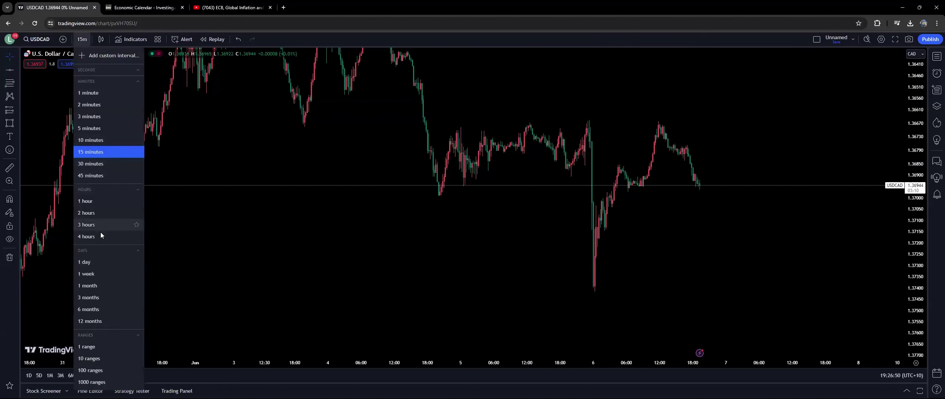
key("Return")
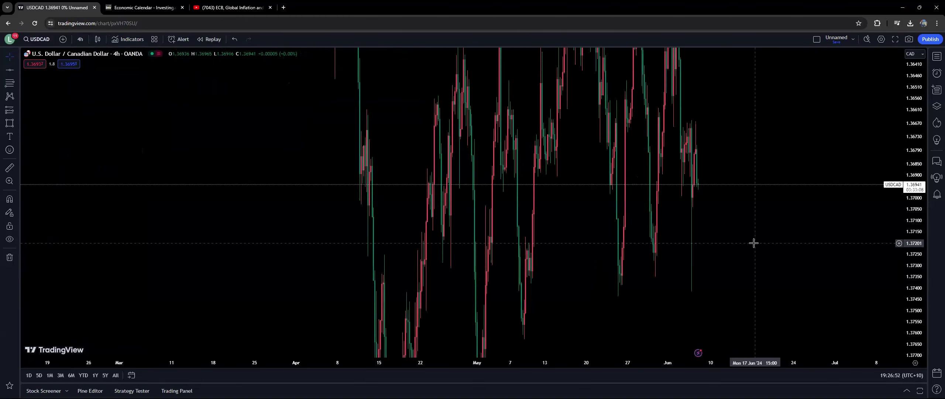
key("alt+i")
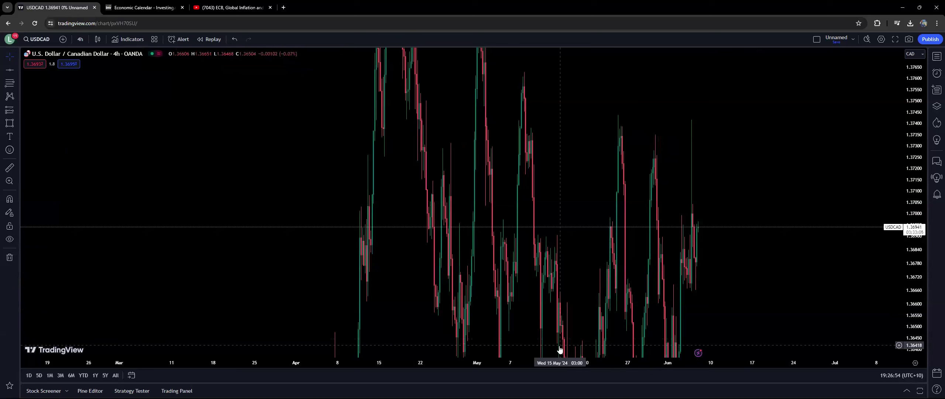
left_click(491, 338)
left_click_drag(685, 268, 304, 259)
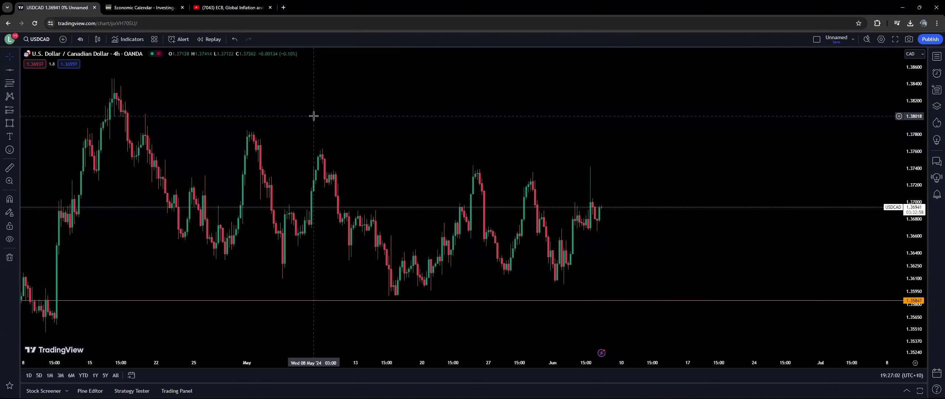
scroll(332, 98, "down", 5)
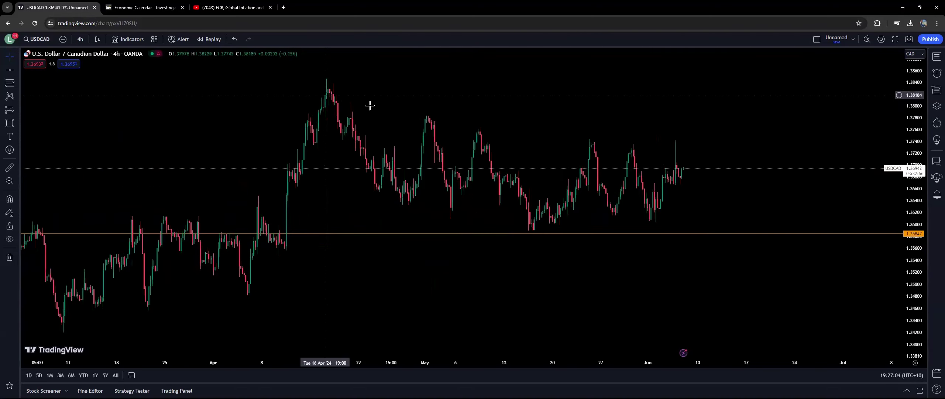
left_click_drag(541, 121, 442, 121)
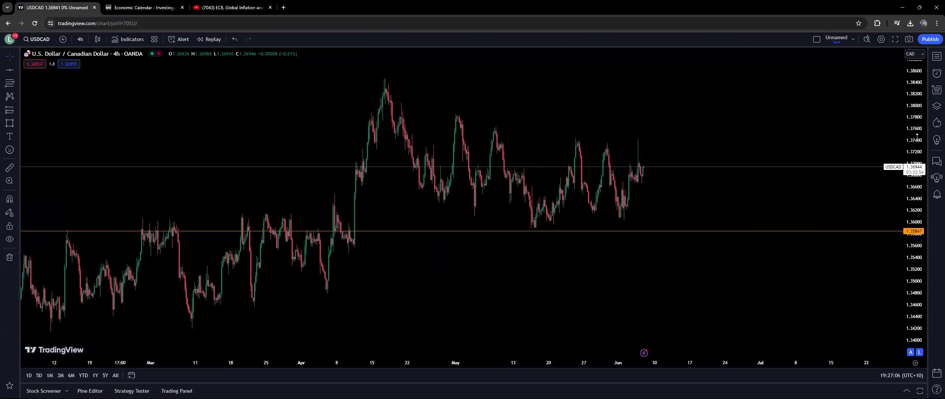
Open the EURJPY 4-hour chart from symbol search and pan across its recent swings.
type("EUR")
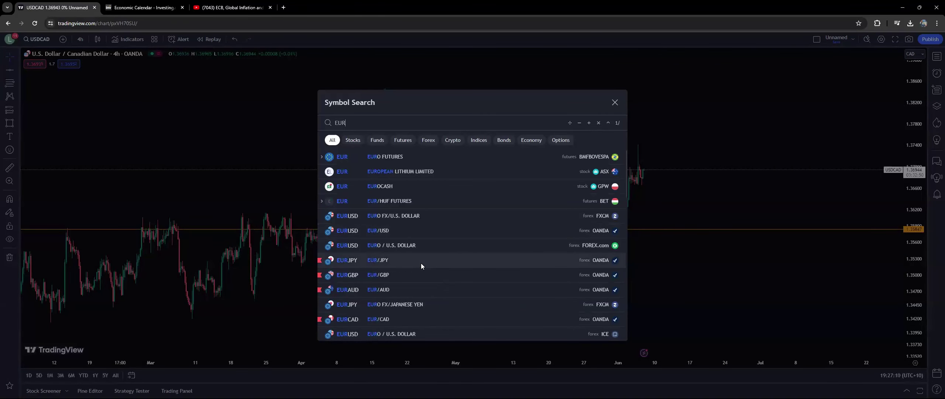
left_click(420, 263)
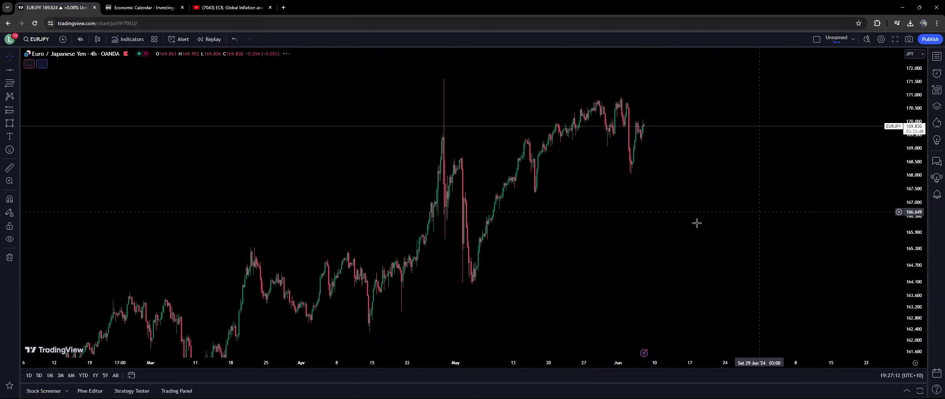
left_click_drag(675, 223, 487, 219)
left_click_drag(627, 219, 768, 219)
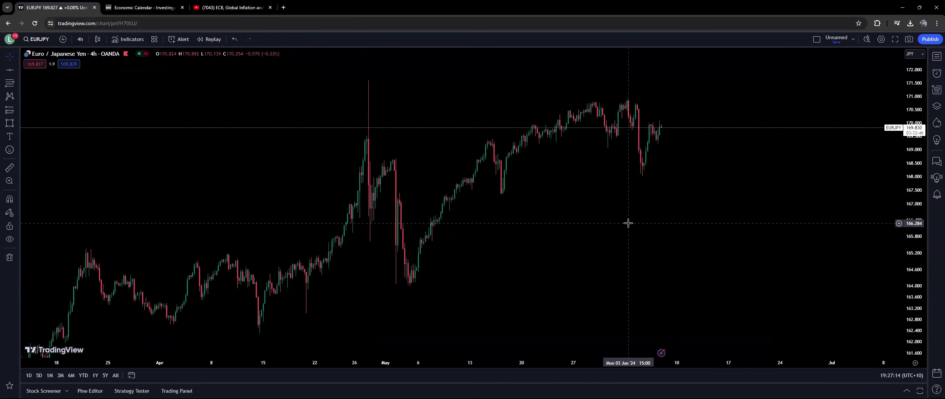
left_click_drag(666, 214, 888, 177)
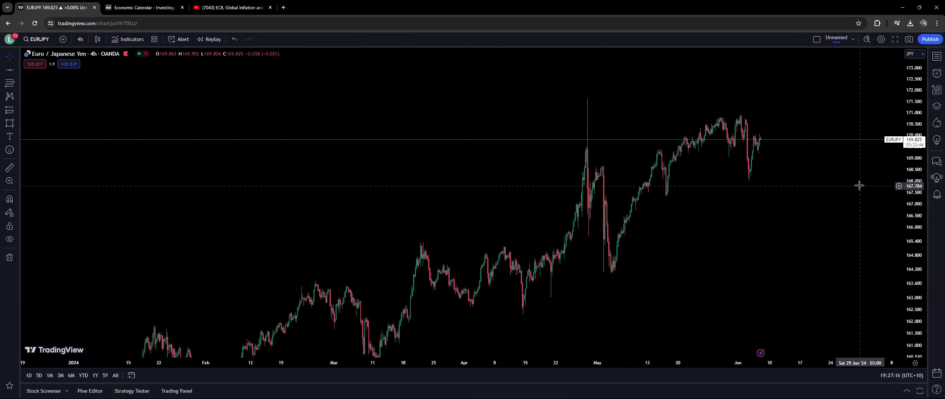
left_click_drag(859, 185, 781, 201)
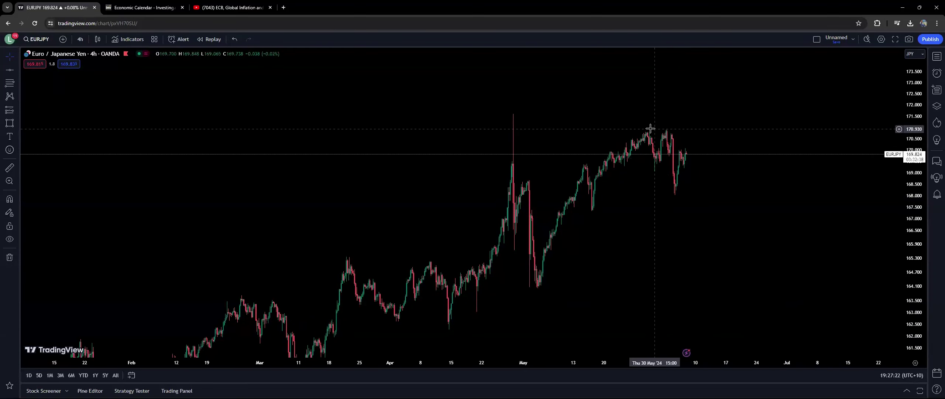
Zoom the time axis and stretch the price scale to frame April–June with taller candles.
left_click_drag(572, 121, 723, 121)
scroll(723, 122, "down", 5)
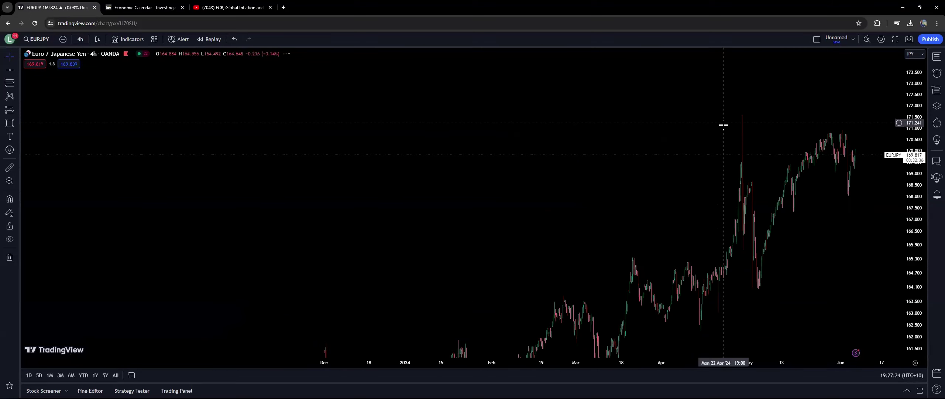
left_click_drag(843, 253, 747, 272)
scroll(675, 261, "up", 3)
scroll(778, 276, "up", 3)
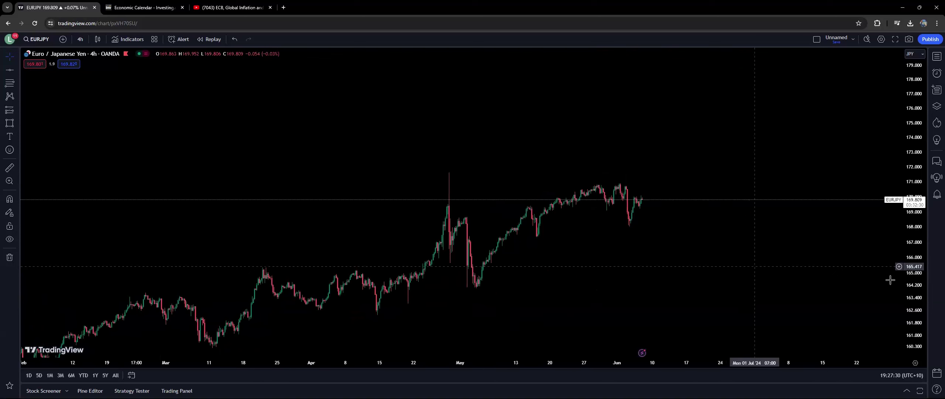
left_click_drag(909, 191, 829, 205)
scroll(529, 148, "up", 3)
left_click_drag(530, 148, 663, 150)
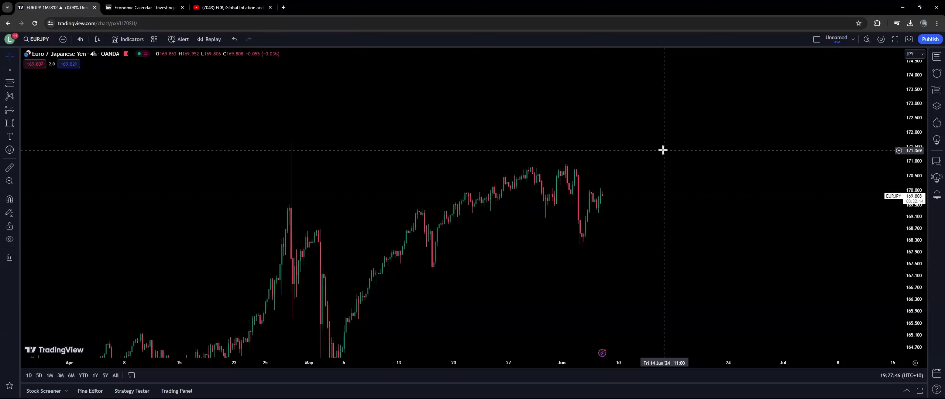
Switch to the EURCAD chart, keeping the 4-hour timeframe.
type("EURCAD")
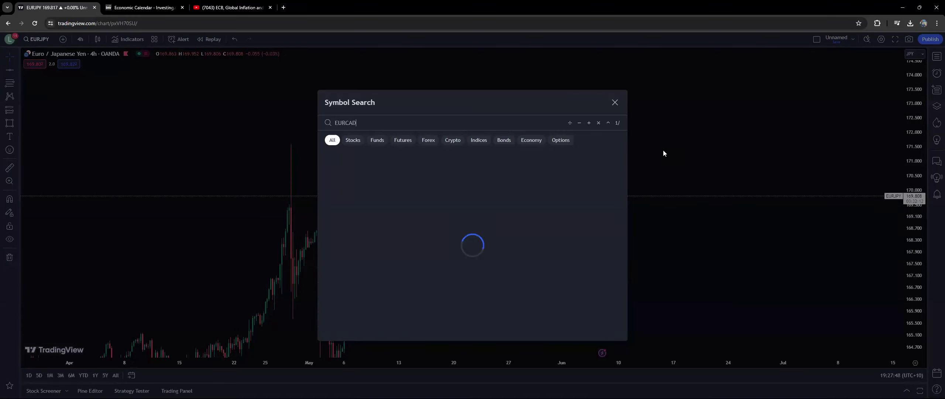
key("Return")
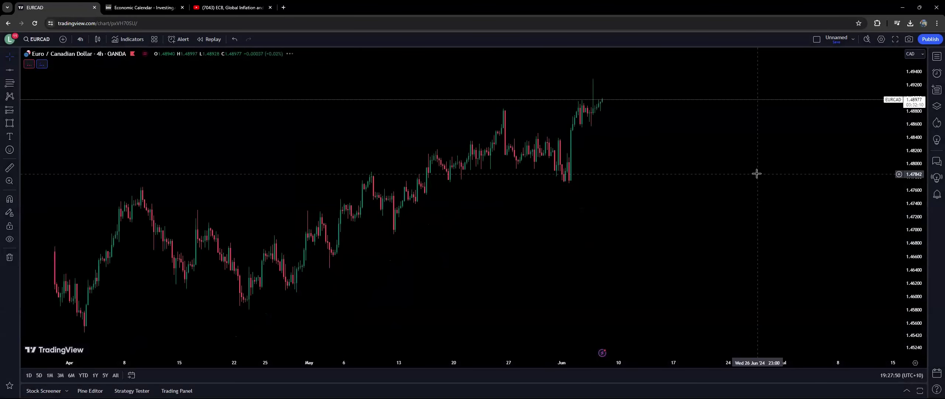
left_click(80, 39)
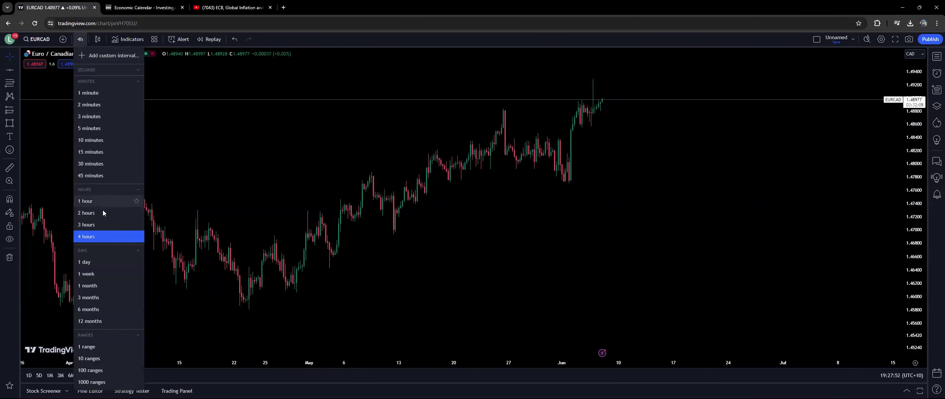
left_click(101, 236)
scroll(682, 287, "down", 6)
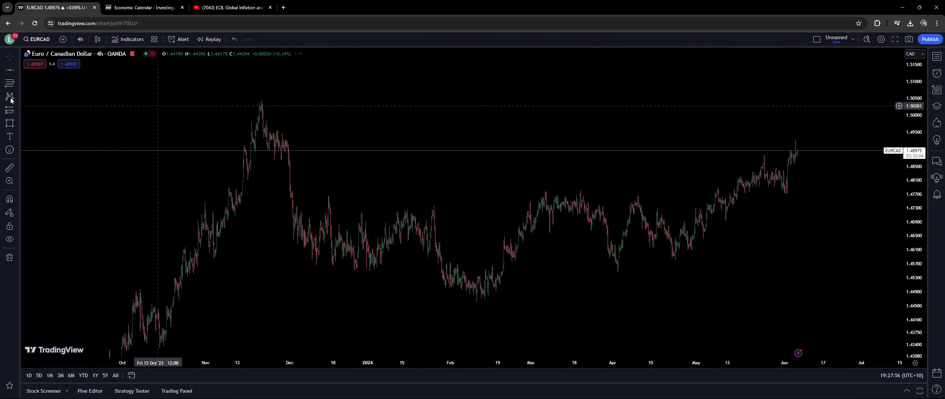
Draw a horizontal ray from the November high at 1.49207.
left_click(17, 70)
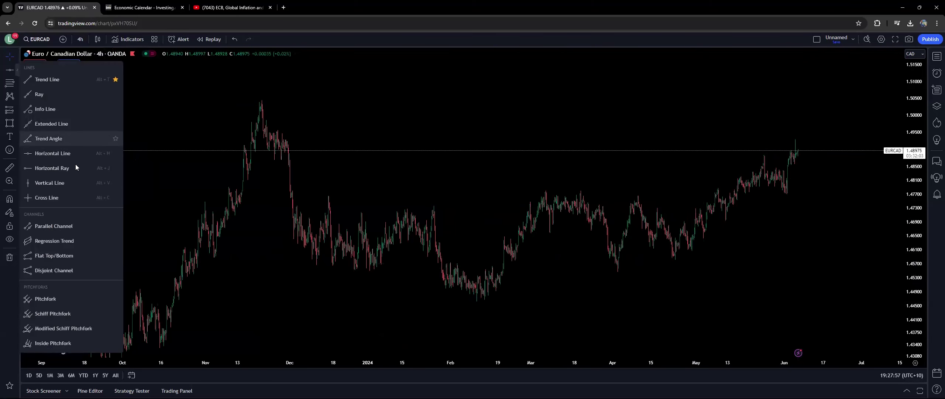
left_click(51, 168)
left_click(270, 142)
left_click(434, 115)
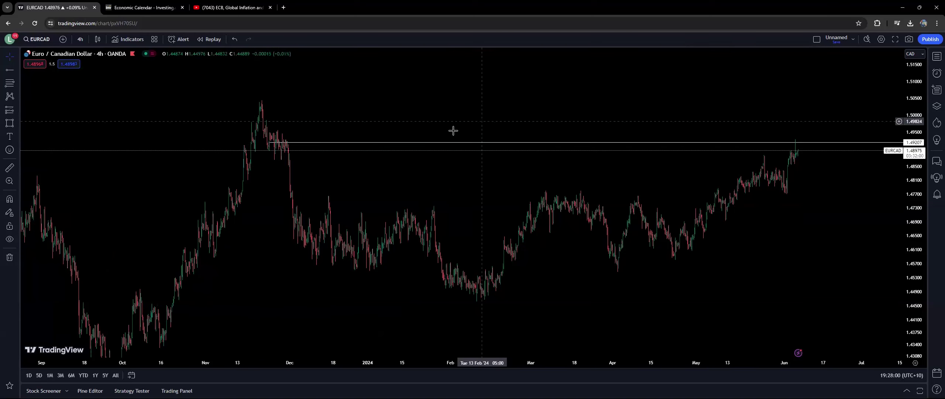
Zoom and stretch the price scale to frame the latest EURCAD candles.
scroll(447, 124, "down", 5)
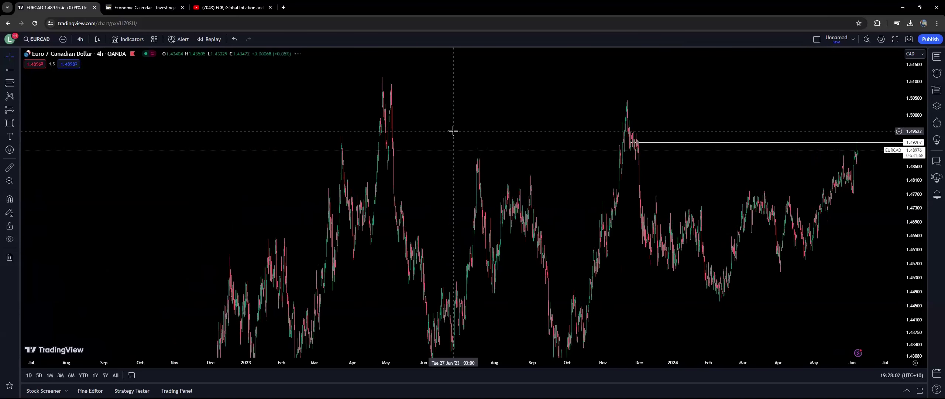
scroll(454, 131, "down", 3)
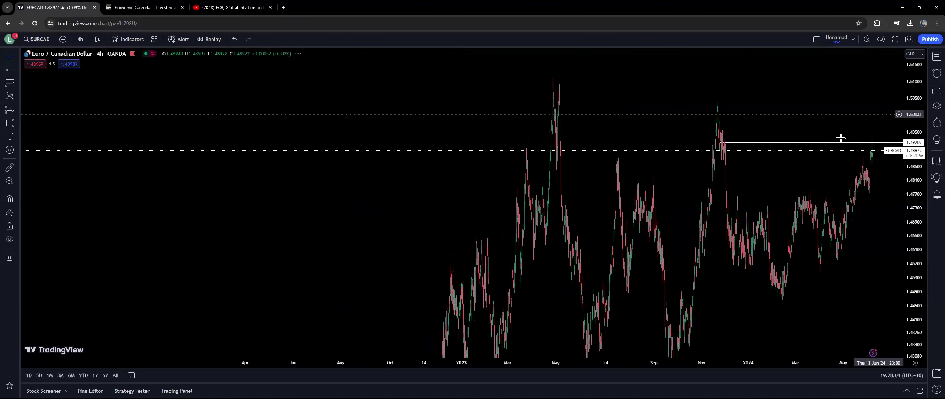
scroll(421, 152, "up", 6)
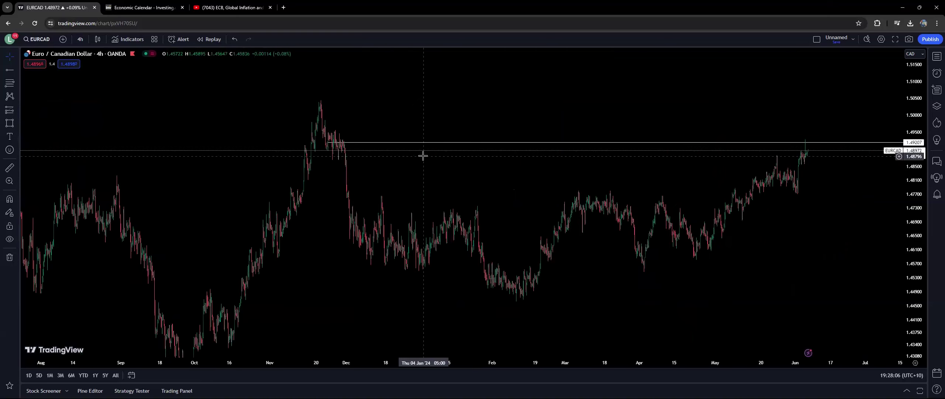
scroll(413, 155, "up", 3)
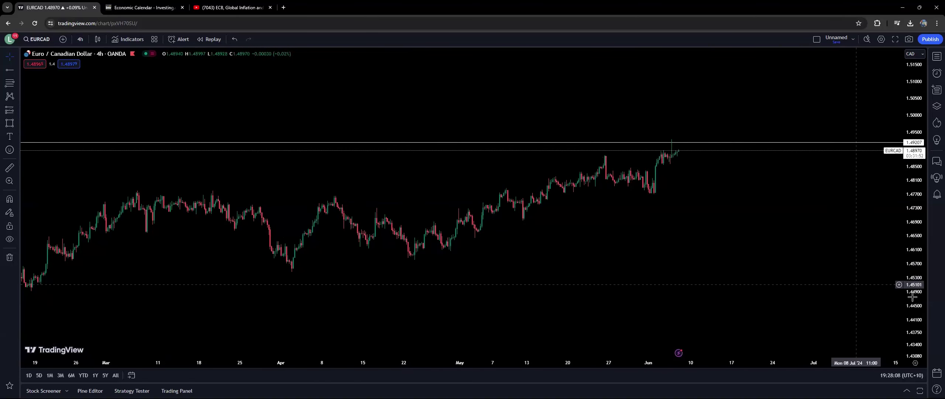
left_click_drag(923, 302, 923, 229)
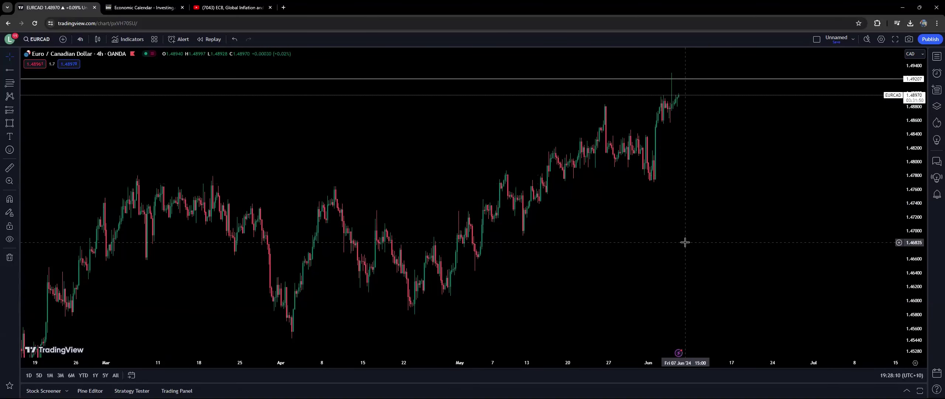
scroll(683, 242, "up", 2)
scroll(683, 242, "up", 1)
left_click_drag(569, 232, 531, 269)
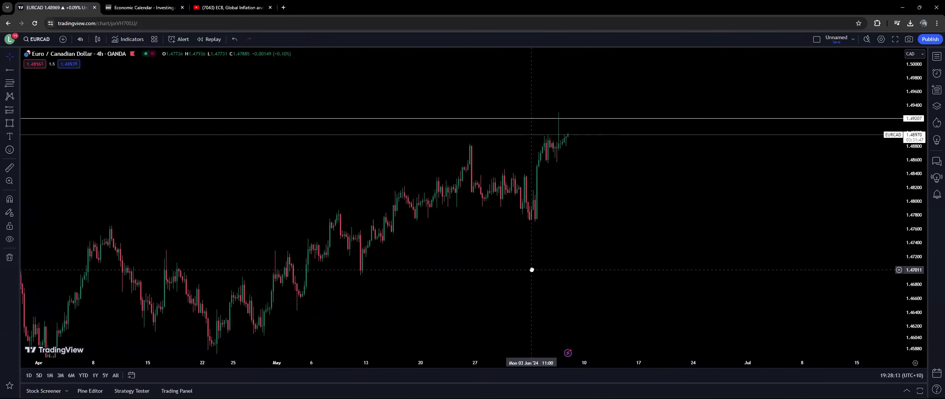
Switch the EURCAD chart to 1-hour candles.
left_click(80, 40)
left_click(87, 201)
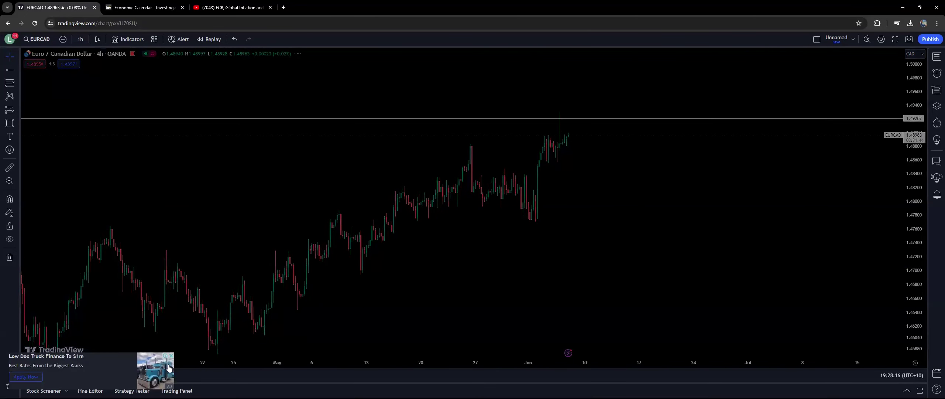
scroll(525, 310, "left", 5)
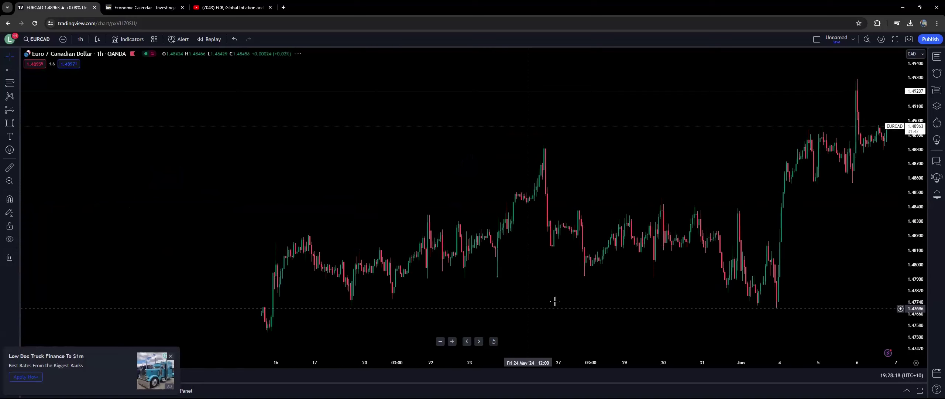
scroll(565, 301, "down", 3)
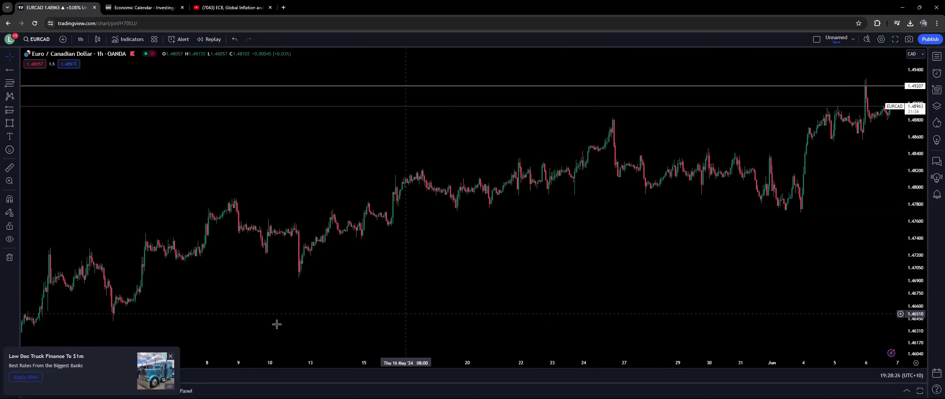
Dismiss the advertisement and shift price action left, leaving room on the right.
left_click(170, 356)
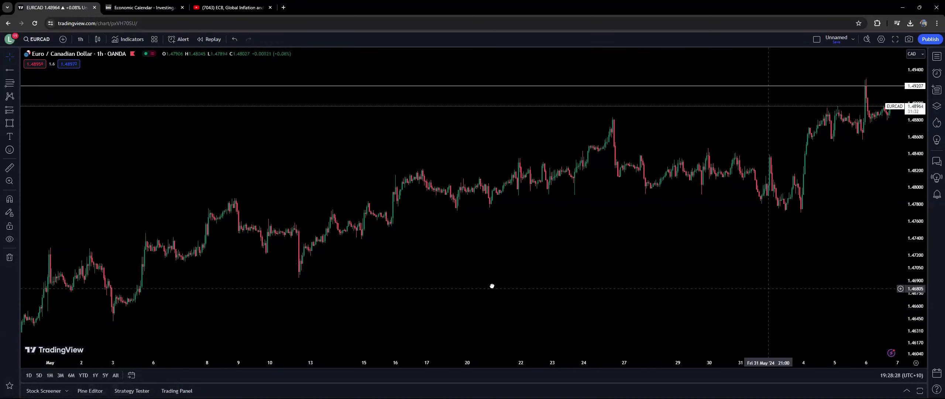
scroll(491, 284, "right", 5)
scroll(491, 285, "down", 5)
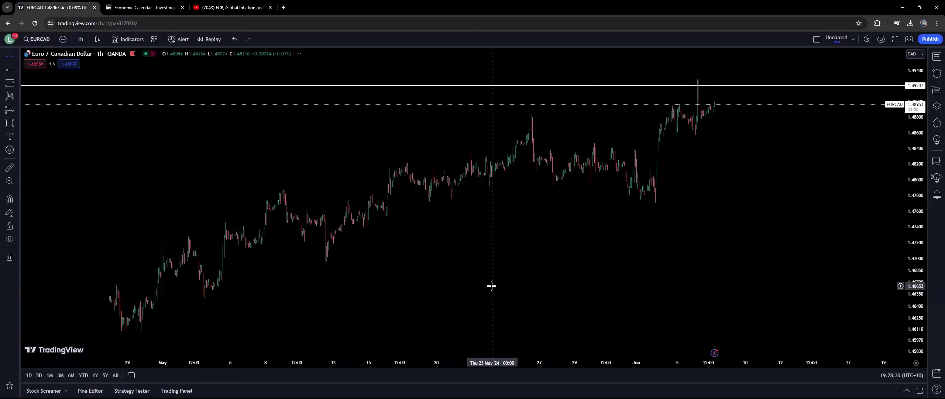
left_click_drag(521, 288, 310, 288)
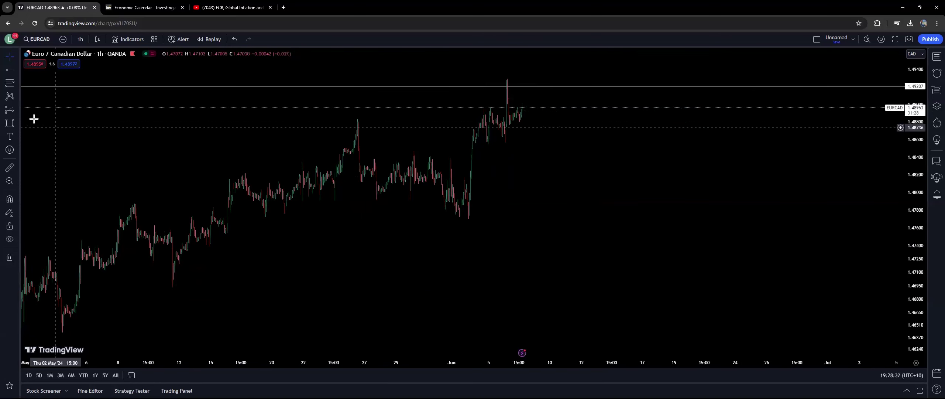
Draw a thin blue rectangle zone at about 1.482 through the late-May consolidation, then pan the chart.
left_click(10, 126)
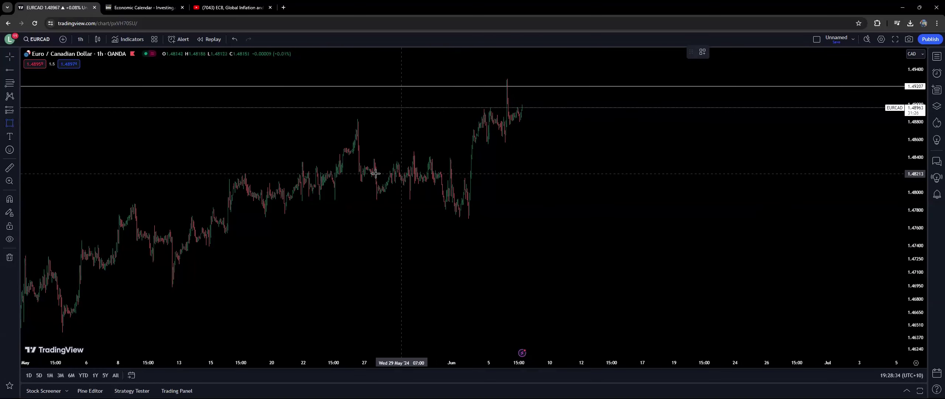
left_click_drag(359, 173, 734, 174)
left_click(721, 154)
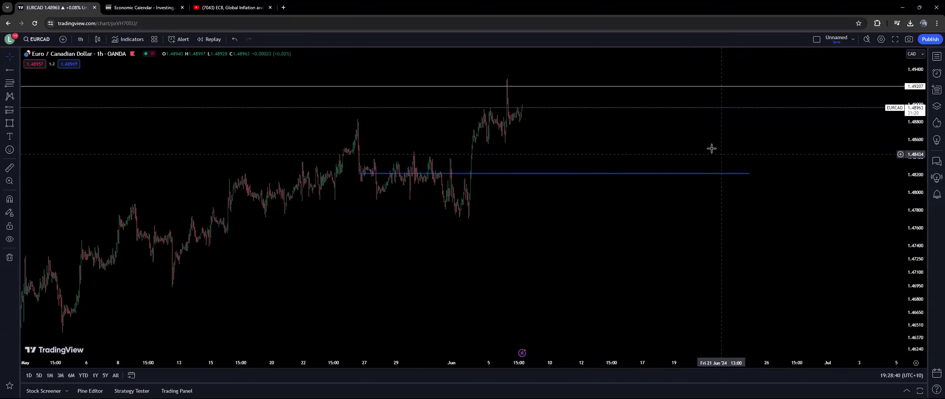
left_click_drag(588, 152, 806, 142)
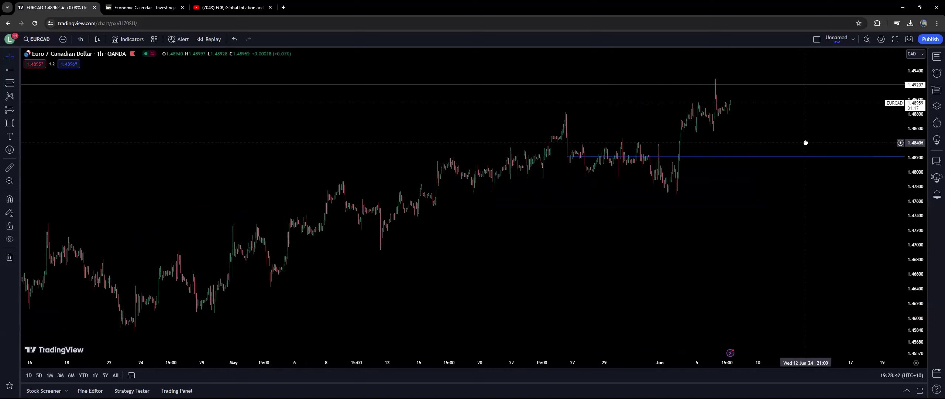
left_click_drag(466, 219, 532, 225)
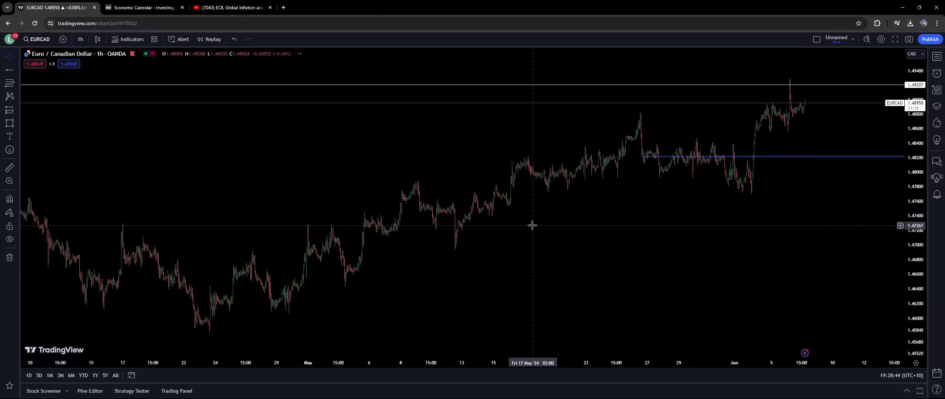
Open the OANDA EURUSD chart via symbol search and pan it left to leave room on the right.
type("EURUSD")
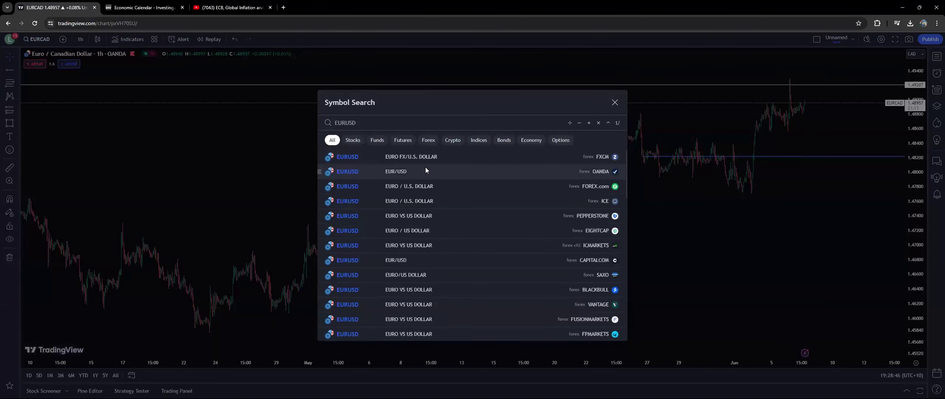
left_click(425, 170)
left_click_drag(787, 179, 634, 188)
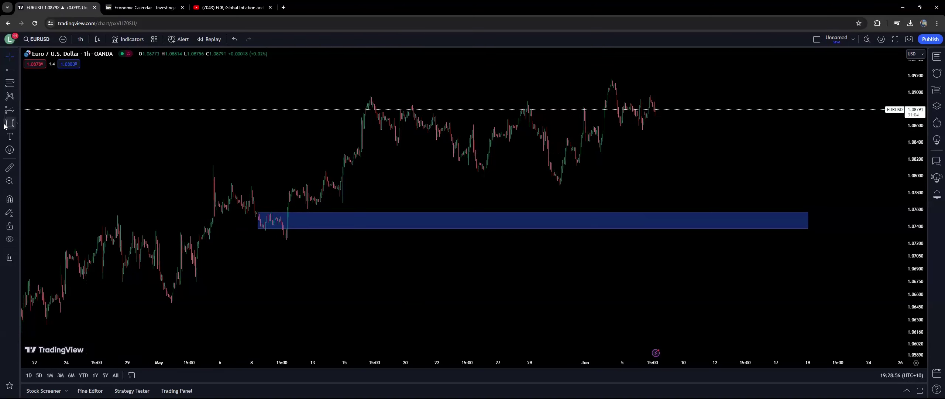
Draw a downward trend line from the latest candles ending near 1.0785, just above the blue zone.
left_click(18, 74)
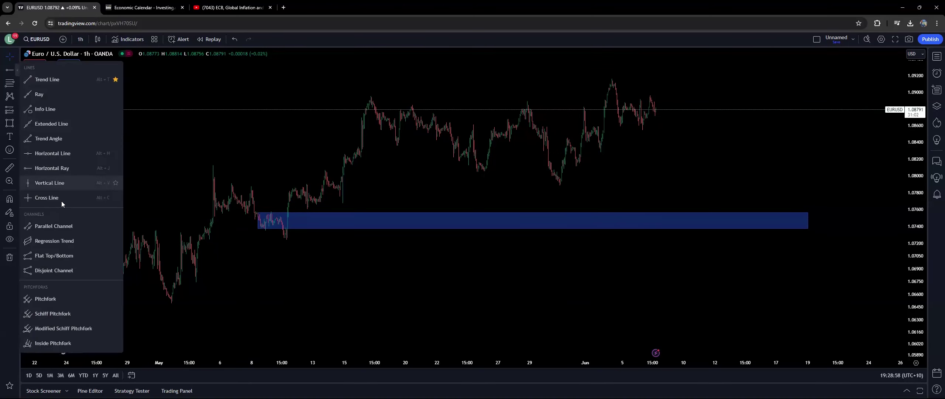
left_click(41, 80)
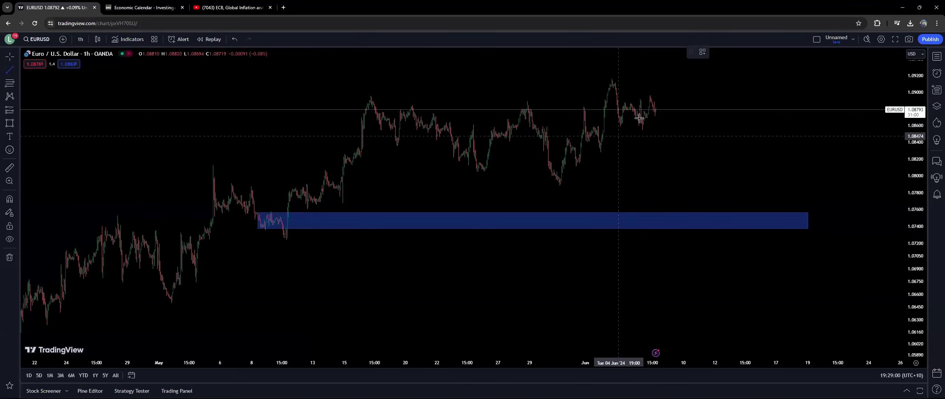
left_click(656, 108)
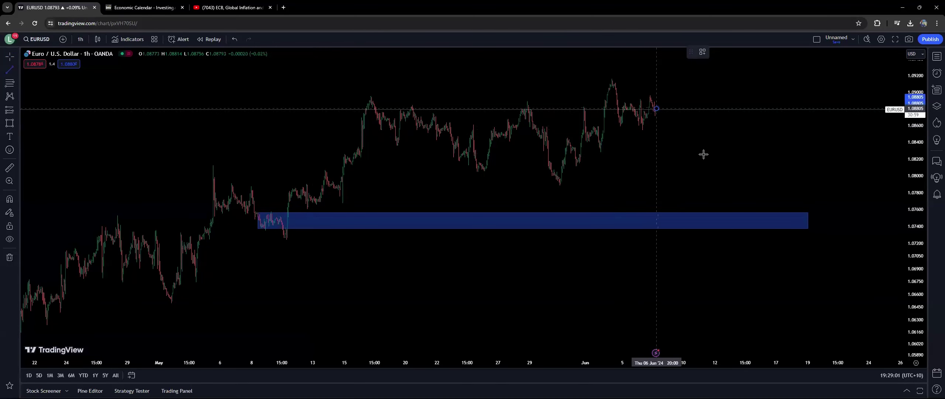
left_click(678, 207)
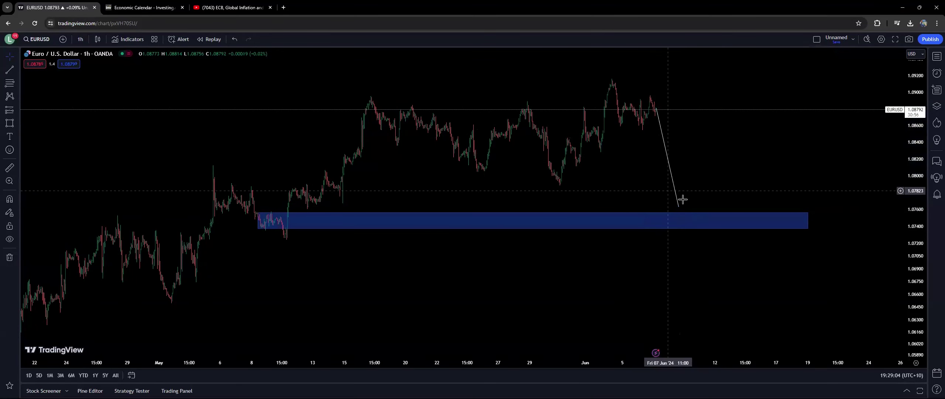
left_click_drag(679, 207, 675, 190)
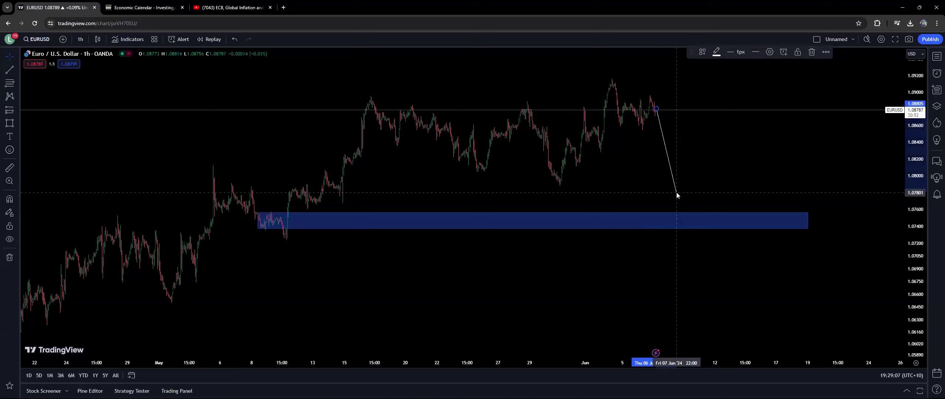
left_click(699, 166)
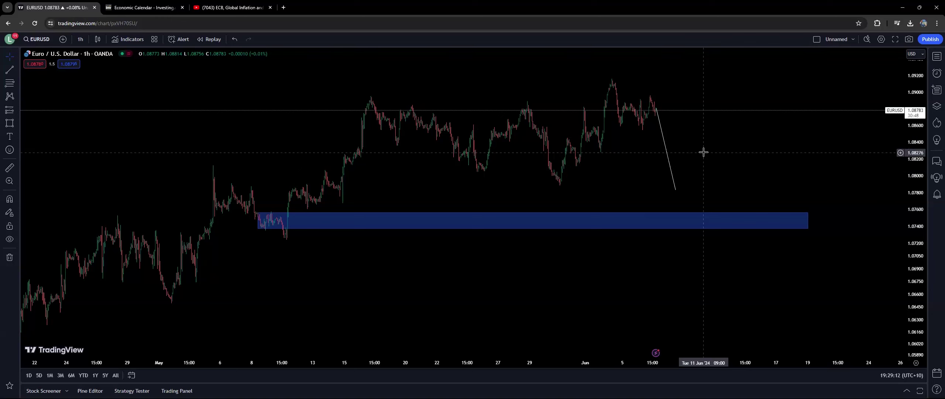
Switch the chart to XAUUSD gold from the watchlist, then hide the watchlist.
left_click(936, 56)
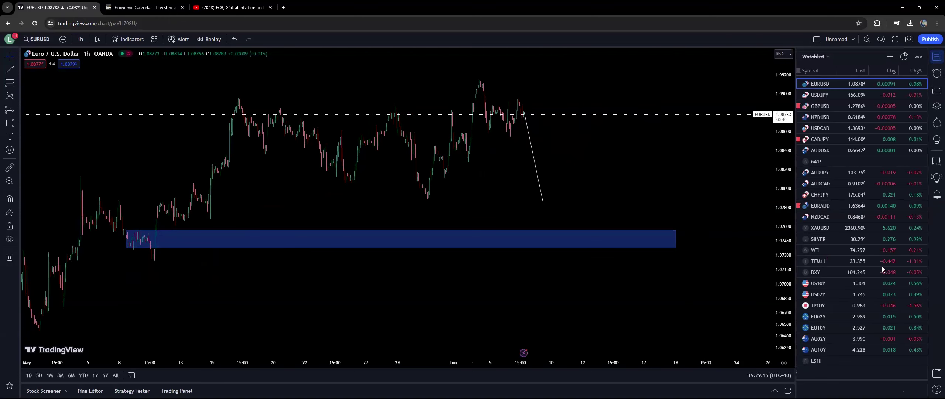
left_click(869, 228)
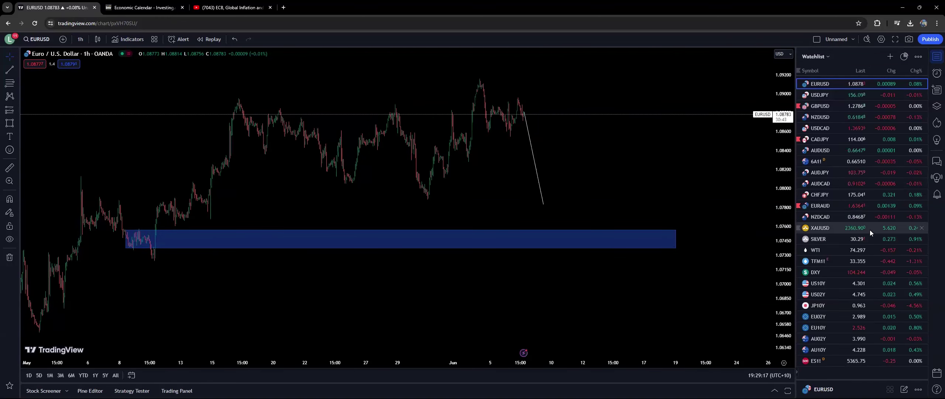
left_click(936, 56)
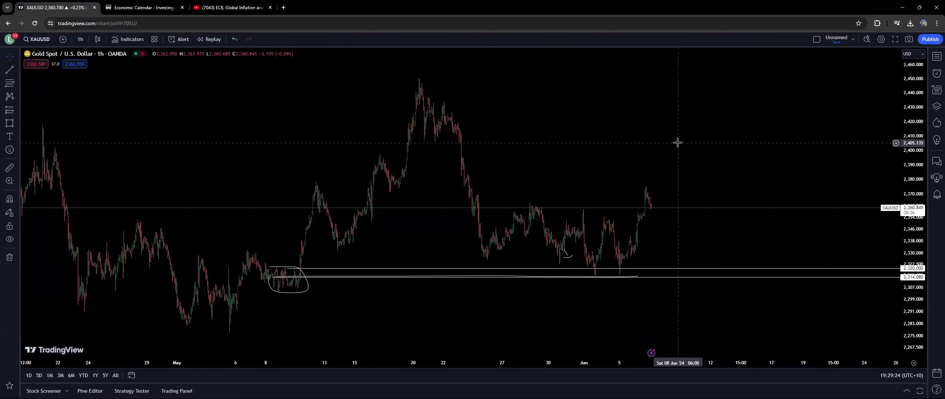
scroll(597, 214, "down", 2)
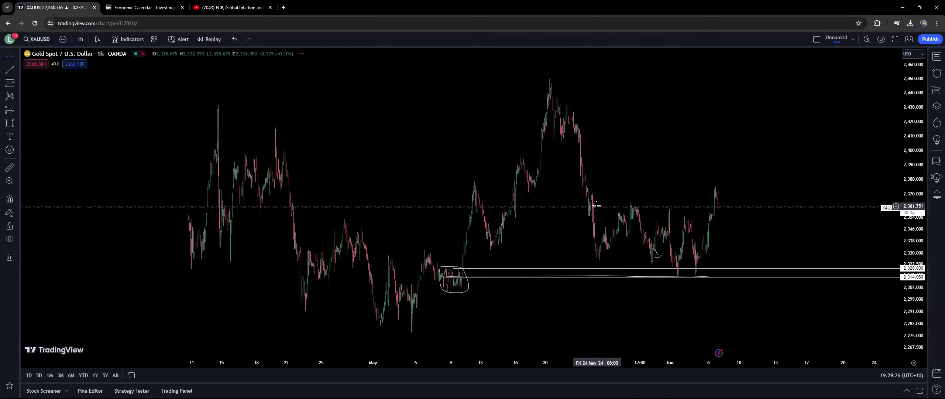
scroll(604, 236, "up", 4)
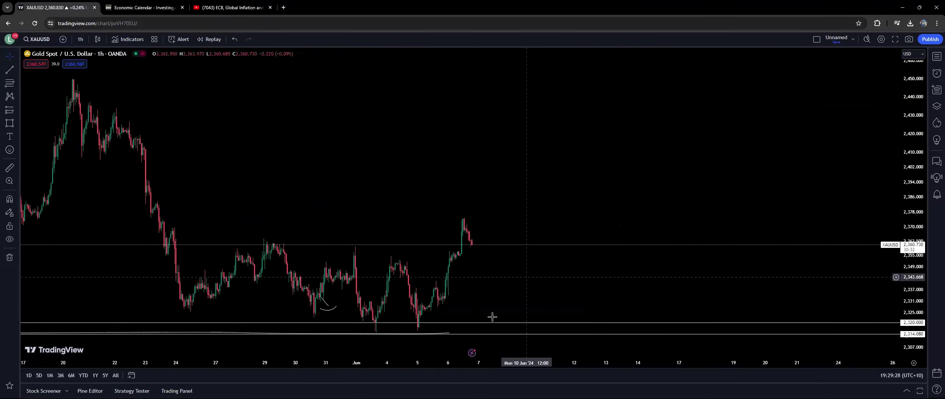
scroll(662, 194, "up", 4)
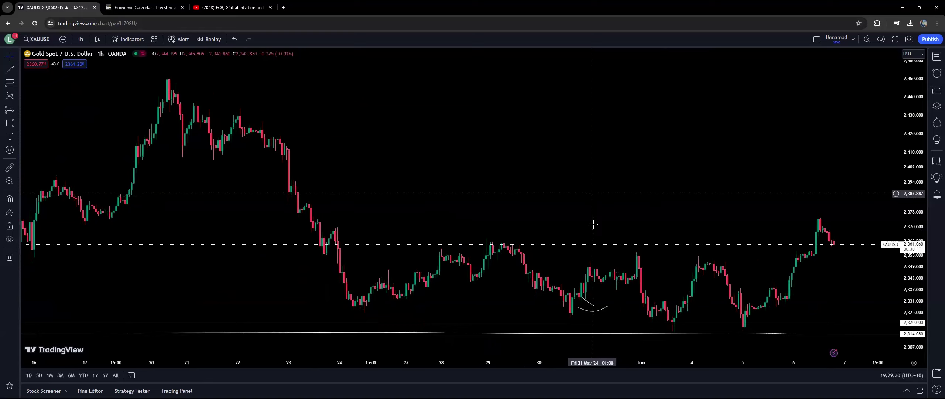
left_click_drag(904, 301, 760, 175)
left_click_drag(898, 122, 541, 153)
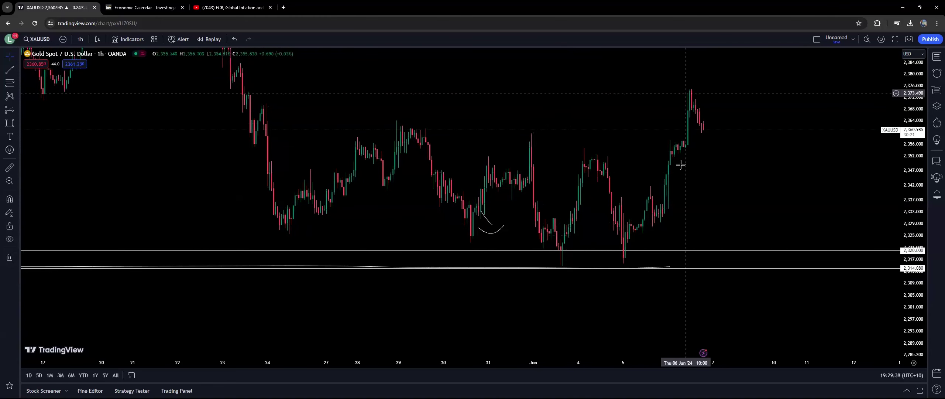
scroll(685, 214, "down", 2)
scroll(687, 214, "down", 3)
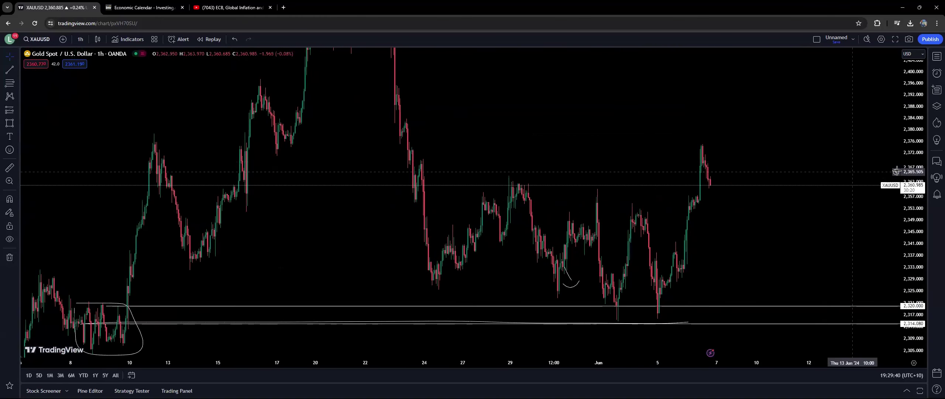
scroll(755, 225, "down", 3)
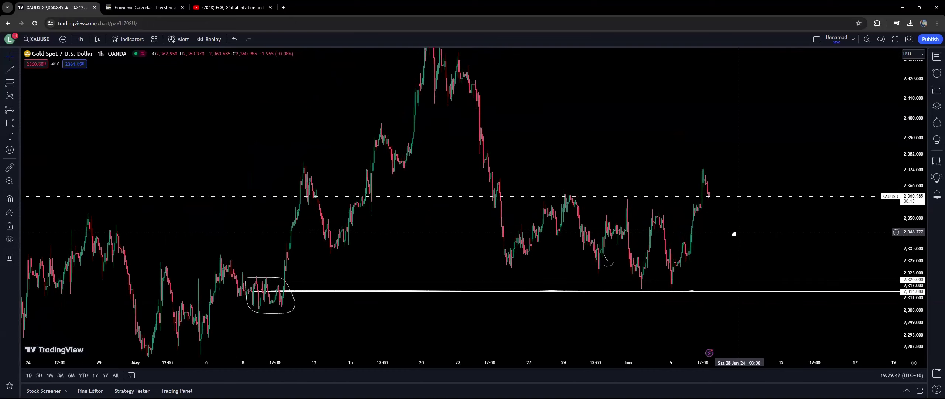
Draw a blue box over the late-May to early-June range near 2,325–2,361.
left_click_drag(672, 247, 613, 258)
left_click(9, 122)
left_click(435, 209)
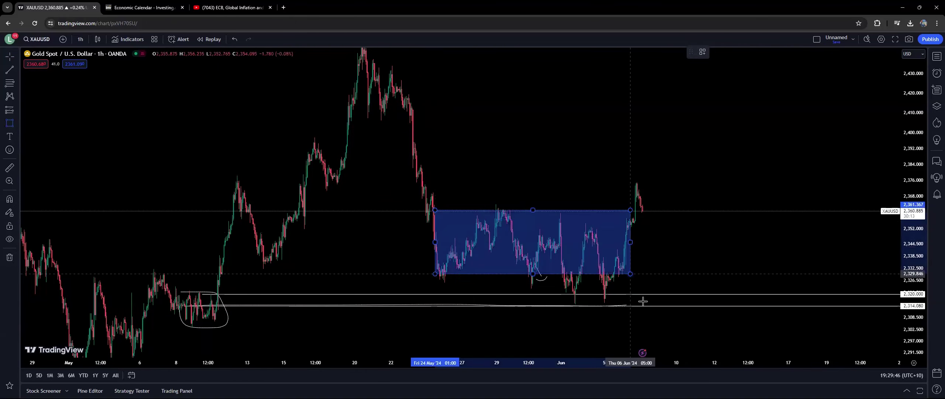
left_click(642, 289)
left_click(640, 213)
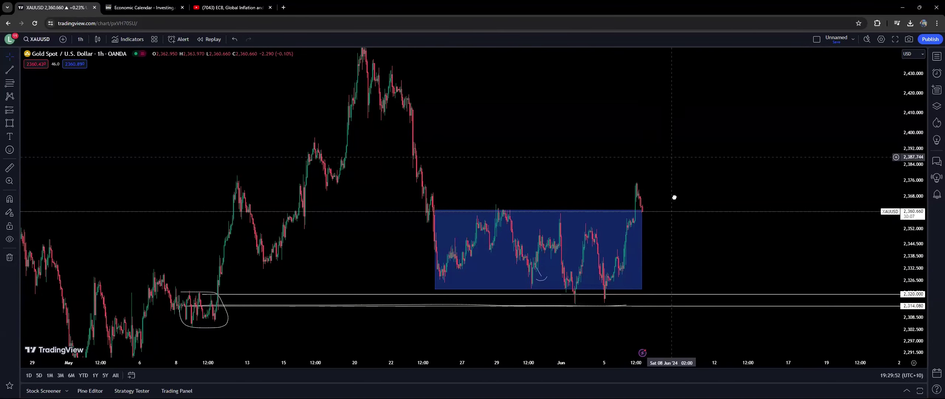
Zoom out the chart and pick the Horizontal Line tool.
scroll(670, 194, "down", 4)
scroll(916, 185, "down", 5)
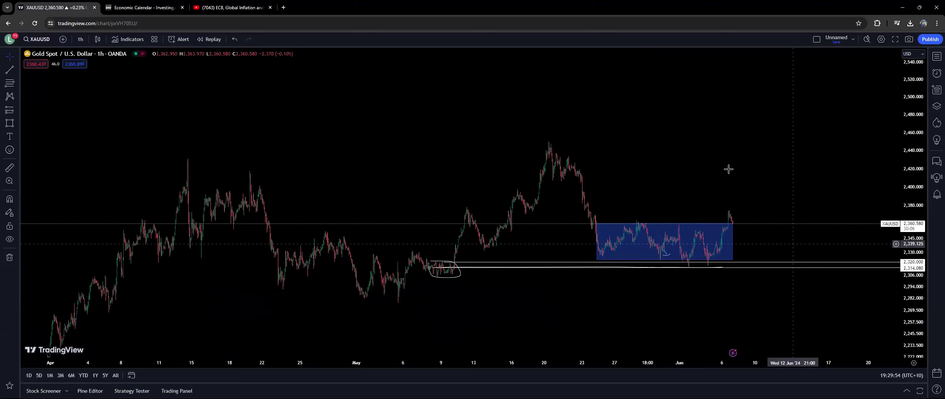
left_click(14, 74)
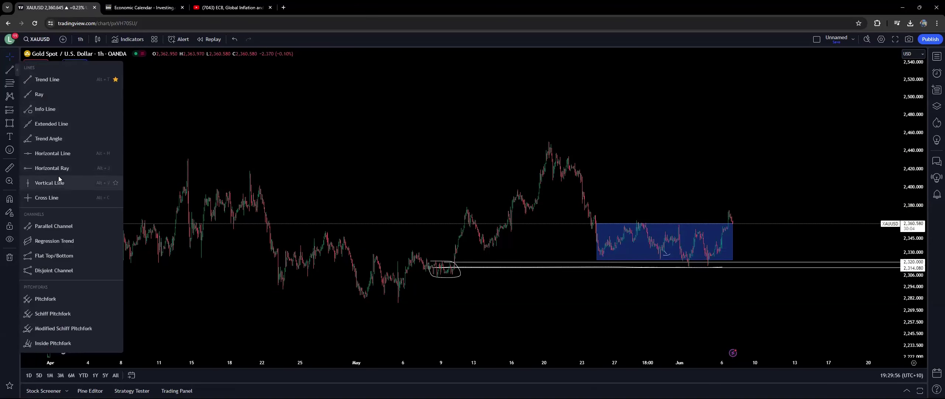
left_click(52, 153)
Add horizontal levels at the 2,449.404 peak and at 3,000.000, rescaling the price axis to show both.
left_click(551, 142)
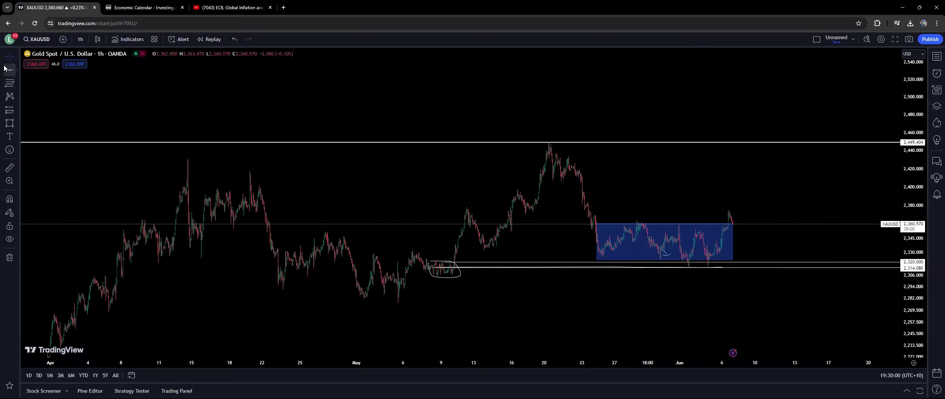
left_click(799, 129)
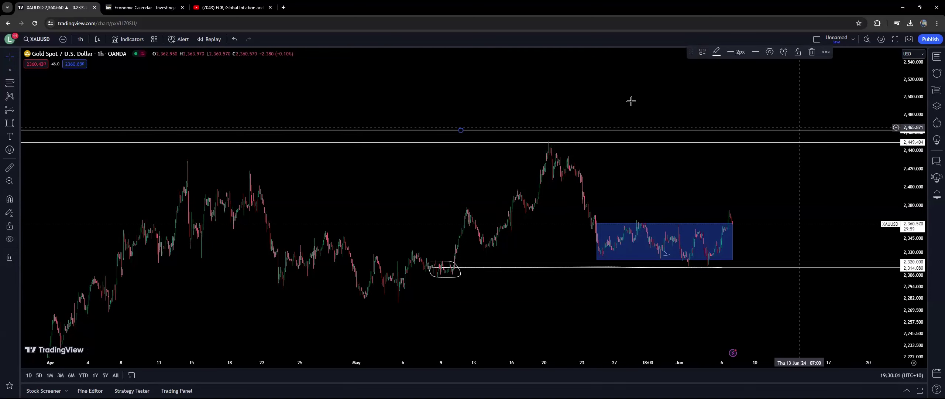
left_click(770, 52)
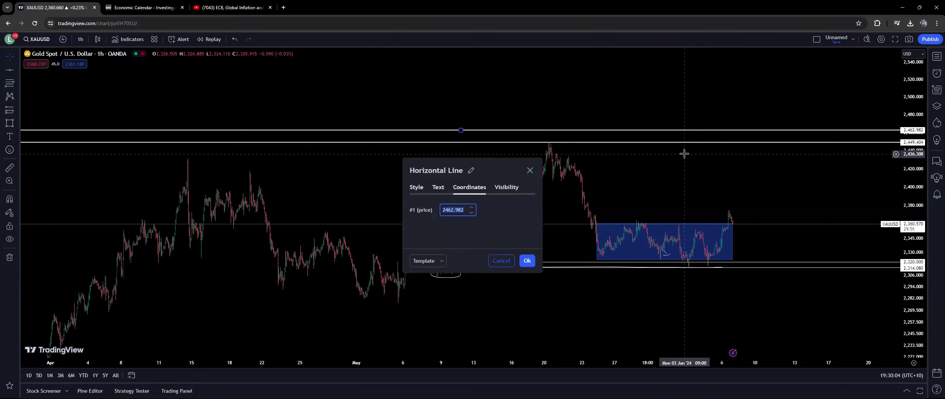
type("3000.000")
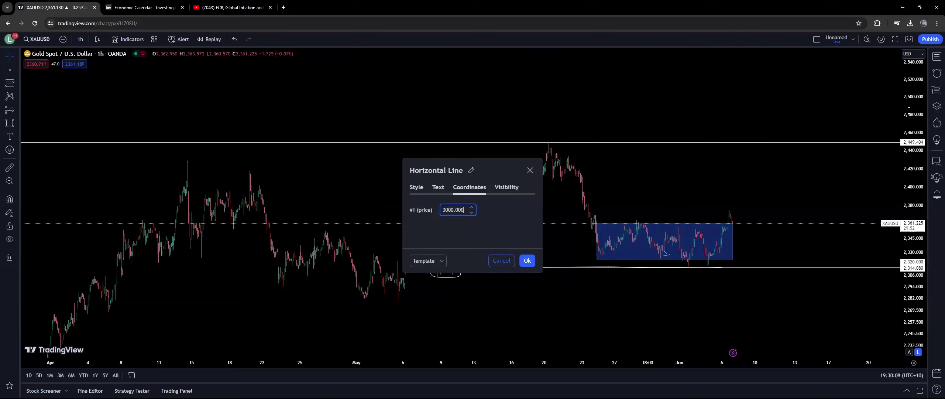
left_click_drag(896, 178, 820, 311)
left_click(819, 312)
scroll(819, 312, "down", 5)
scroll(706, 293, "down", 6)
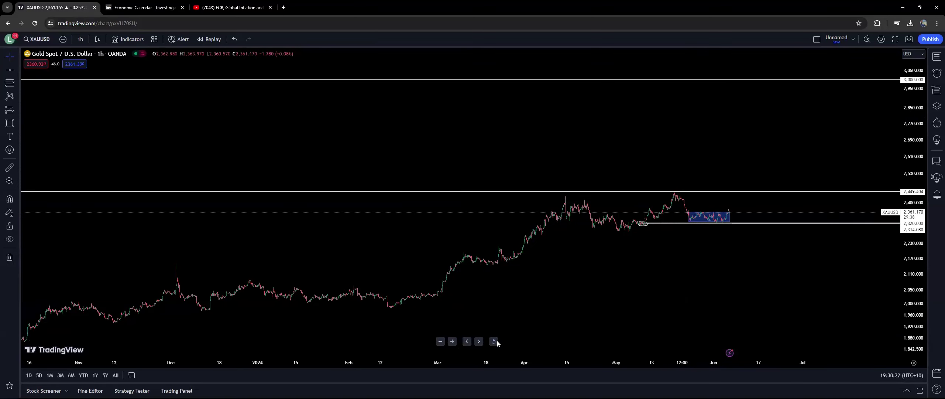
Switch to the SILVER 1-hour chart from the watchlist, zoom out, and reopen the watchlist.
left_click(493, 341)
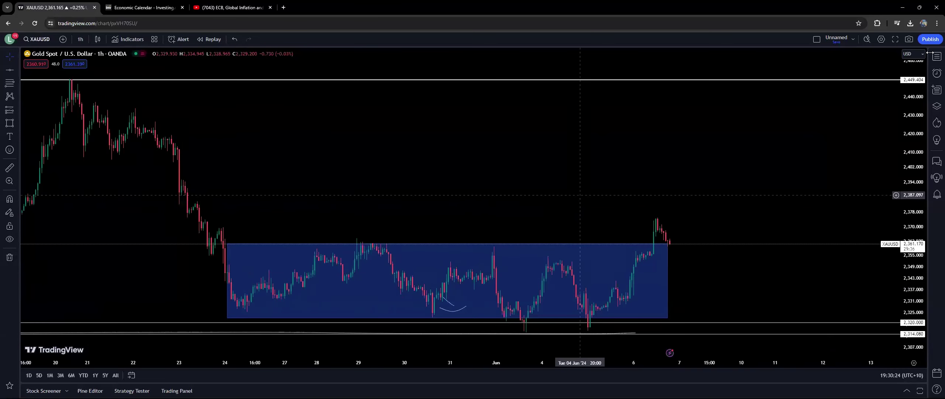
left_click(936, 56)
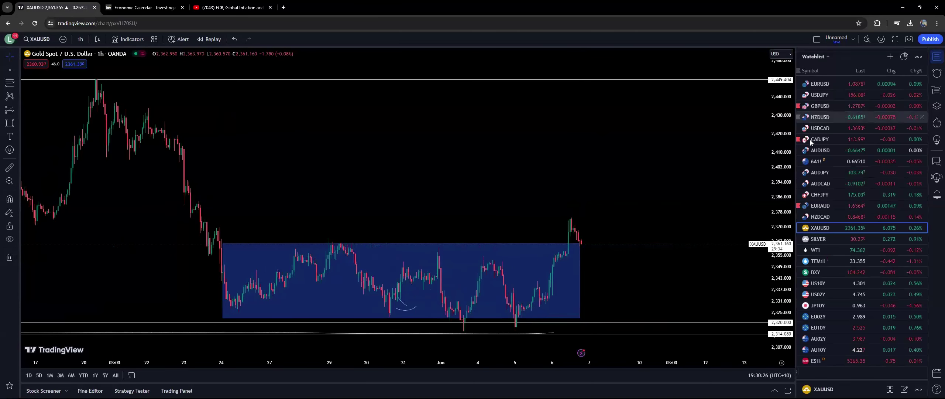
key("Down")
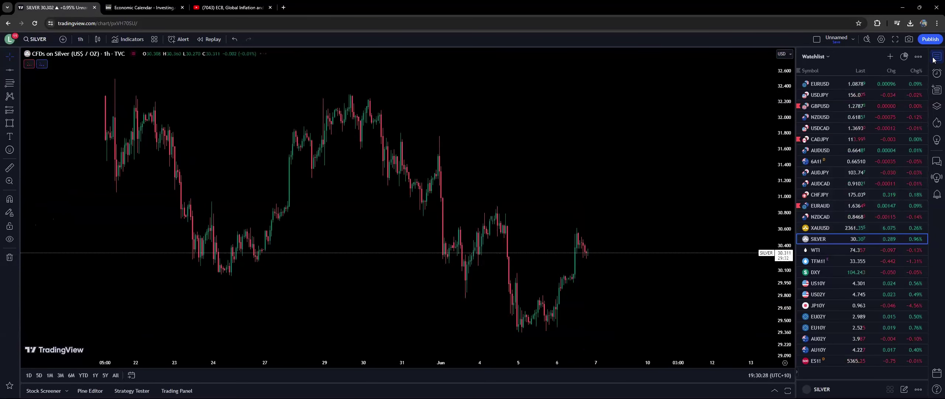
scroll(818, 195, "down", 10)
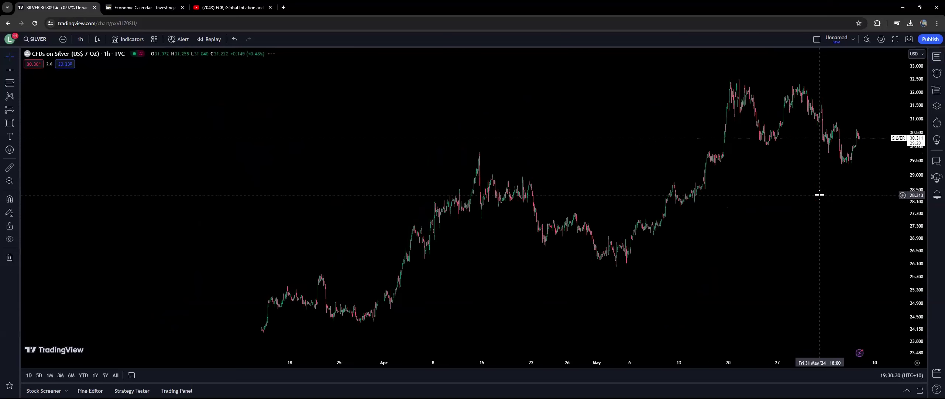
scroll(818, 195, "down", 8)
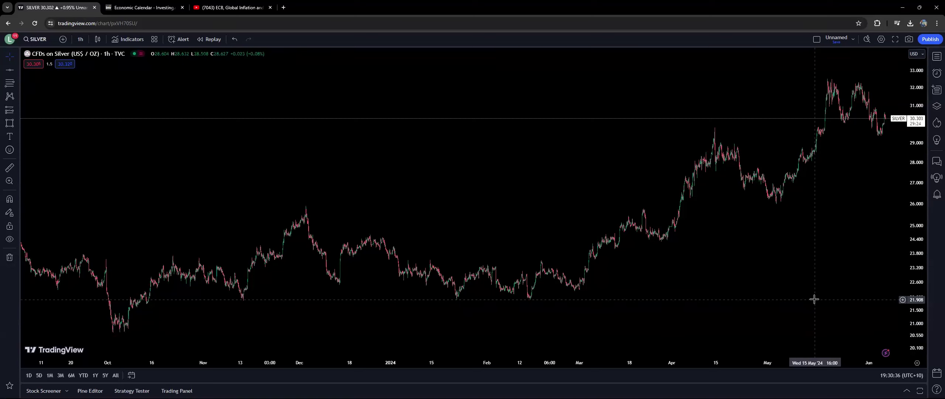
scroll(838, 233, "right", 1)
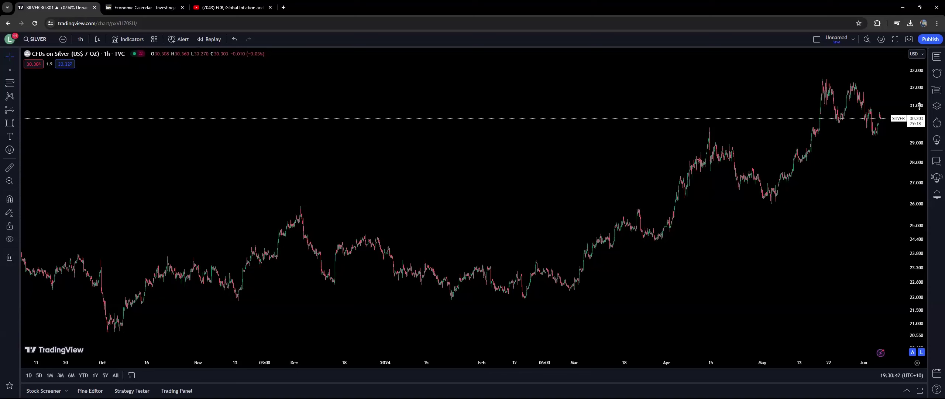
scroll(851, 200, "right", 5)
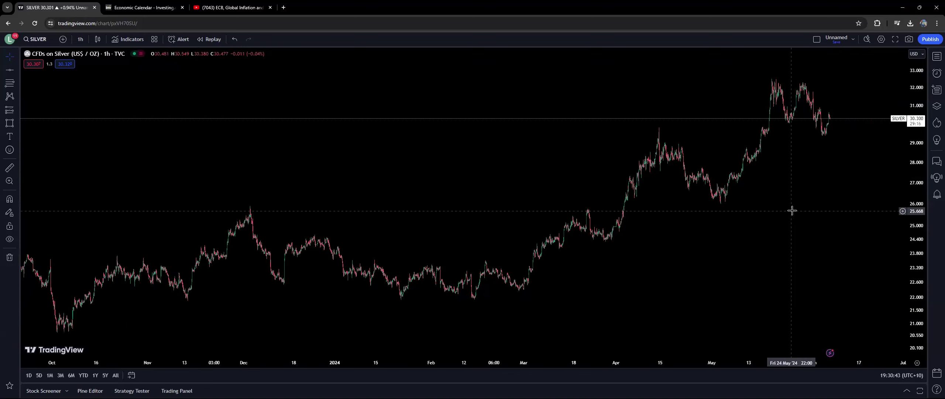
left_click(935, 63)
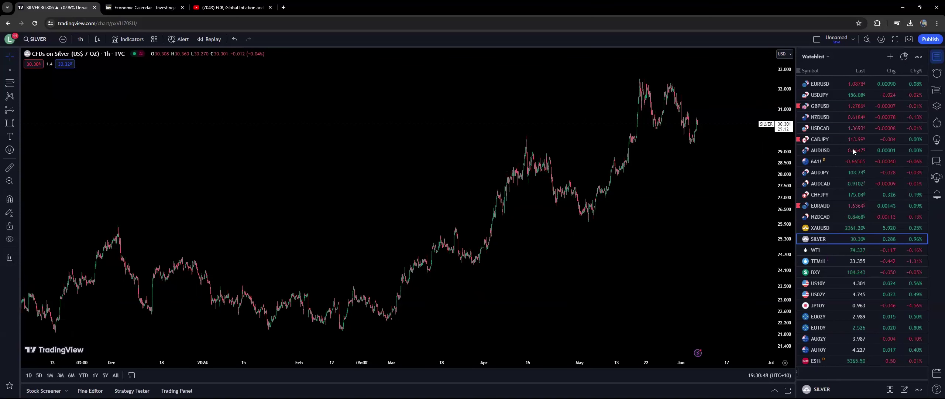
left_click(859, 274)
Close the watchlist and return the DXY price scale to its normal, non-inverted orientation.
left_click(936, 56)
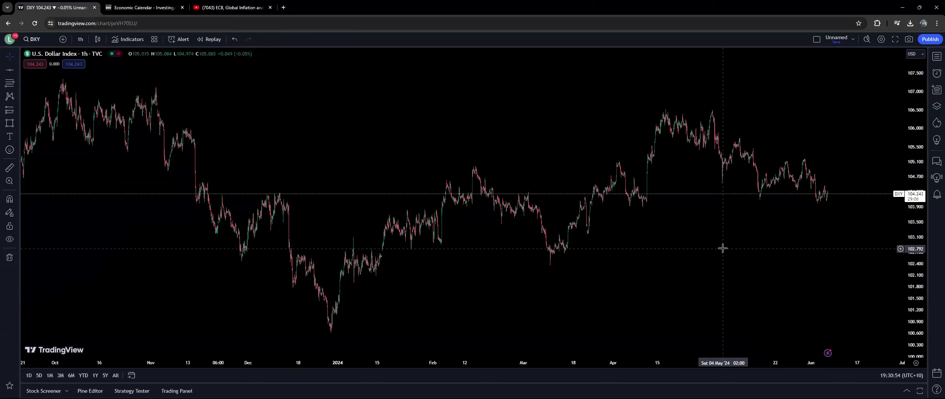
scroll(722, 248, "up", 2)
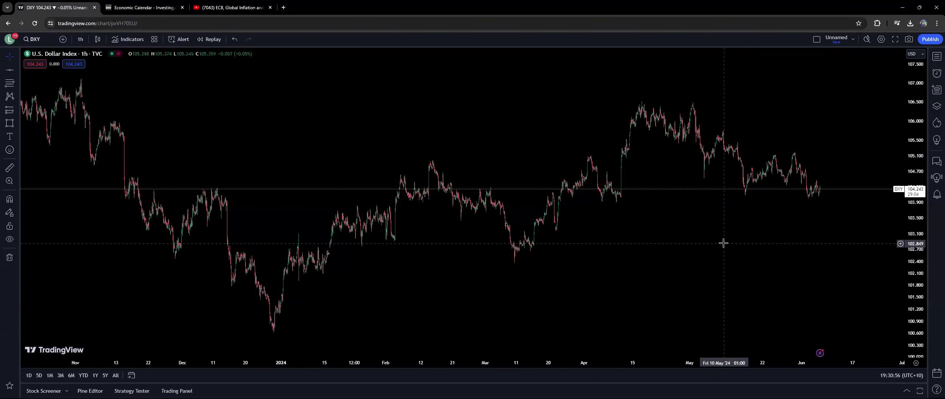
key("alt+i")
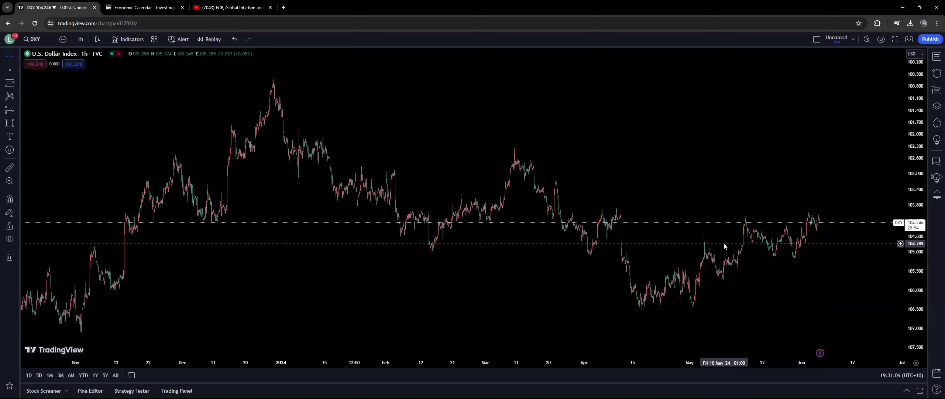
key("alt+i")
Rescale the price and time axes to frame DXY's December-to-June hourly candles.
scroll(723, 244, "up", 4)
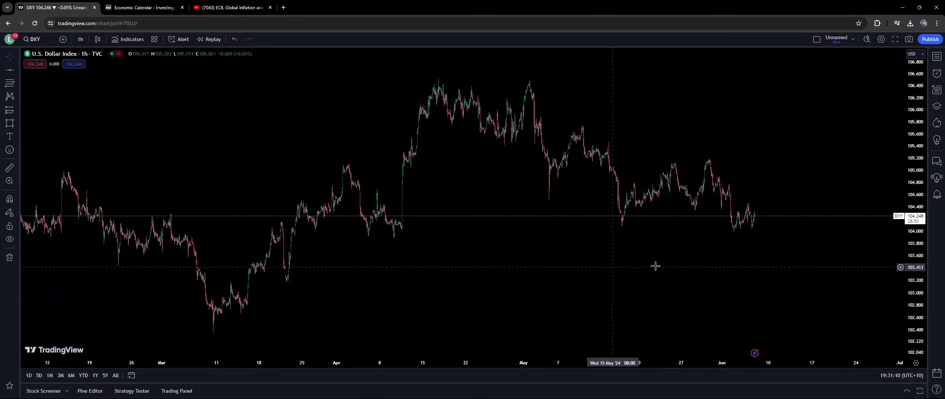
scroll(664, 268, "left", 1)
left_click_drag(909, 285, 816, 274)
scroll(540, 307, "up", 3)
left_click_drag(539, 307, 673, 263)
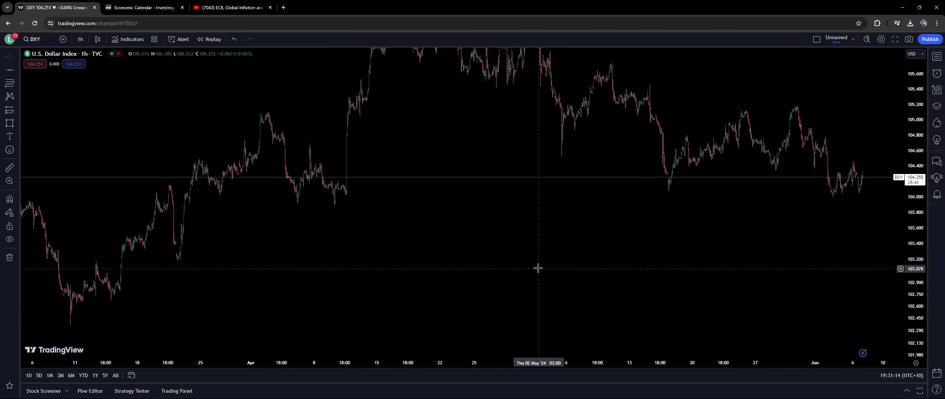
scroll(549, 265, "up", 1)
left_click_drag(548, 265, 681, 270)
scroll(763, 276, "down", 5)
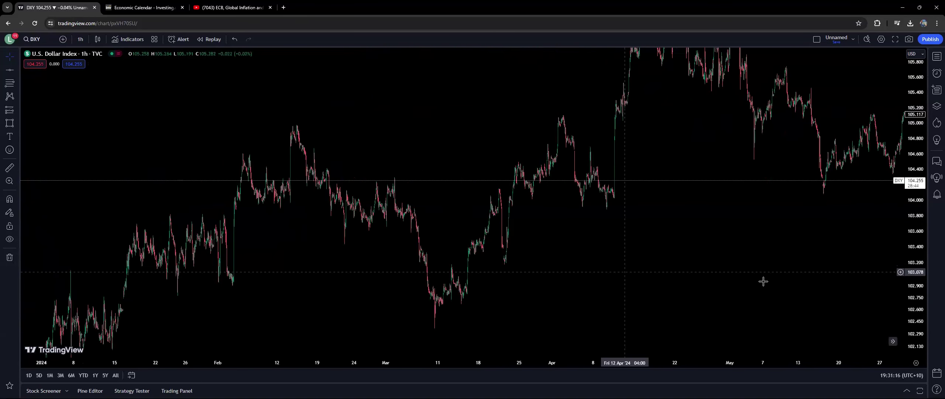
left_click_drag(468, 179, 468, 175)
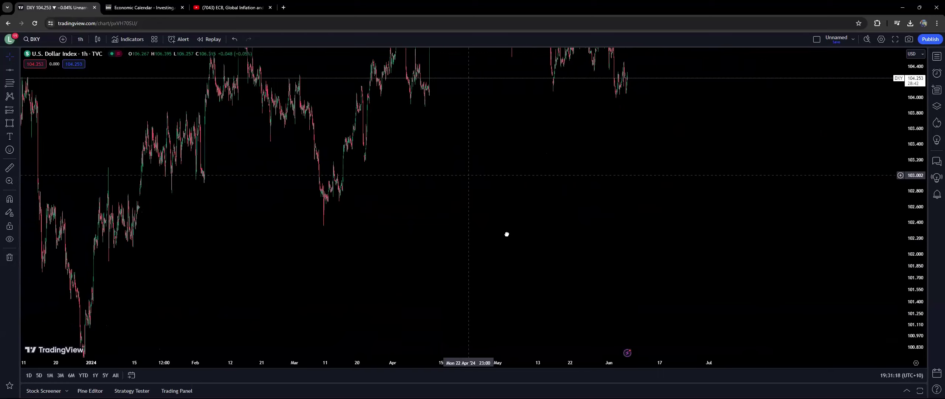
left_click_drag(907, 178, 610, 235)
Draw a blue rectangle zone at the March low (about 102.69–103.15), extended past June.
left_click(10, 123)
left_click(365, 234)
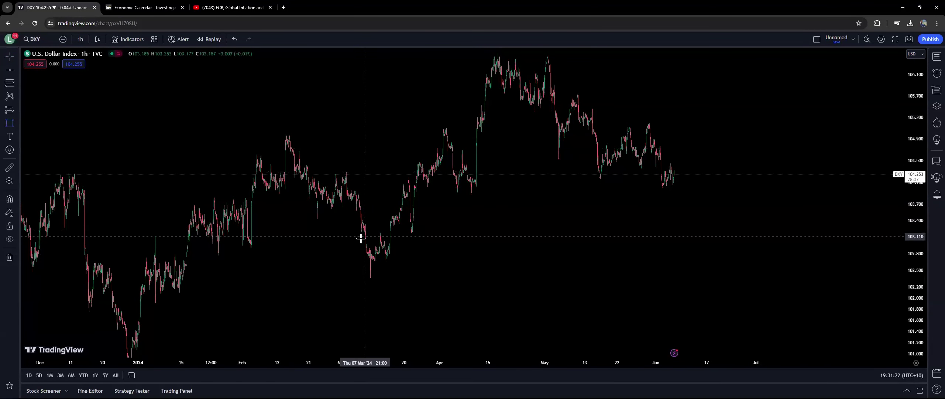
left_click(732, 260)
left_click(865, 260)
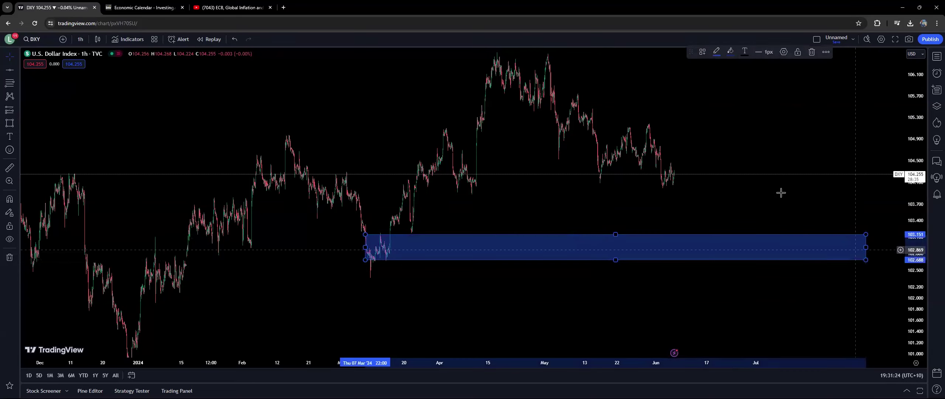
left_click_drag(172, 69, 78, 110)
Draw a trend line projecting DXY from current price down to just above the zone.
left_click(17, 72)
left_click(50, 78)
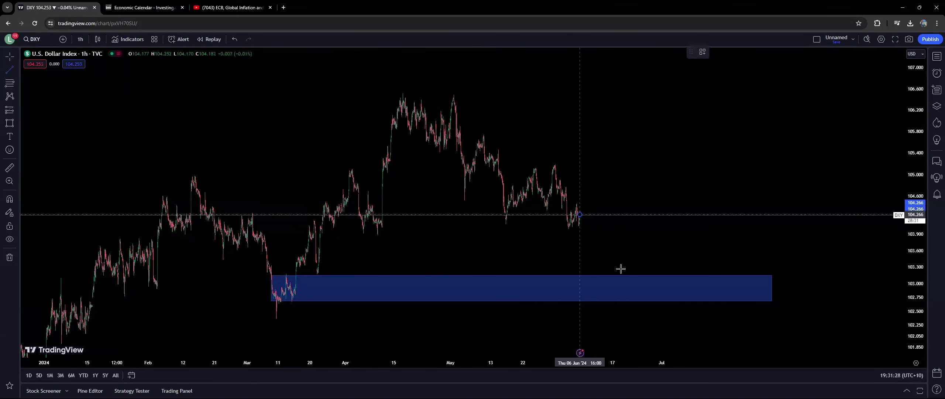
left_click(629, 279)
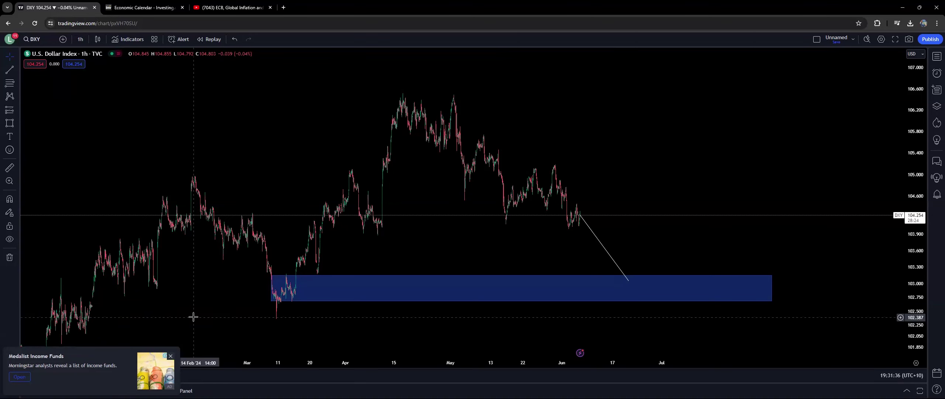
Load the OANDA EURUSD 1-hour chart via symbol search and dismiss the Medalist Income Funds advert.
type("EURUSD")
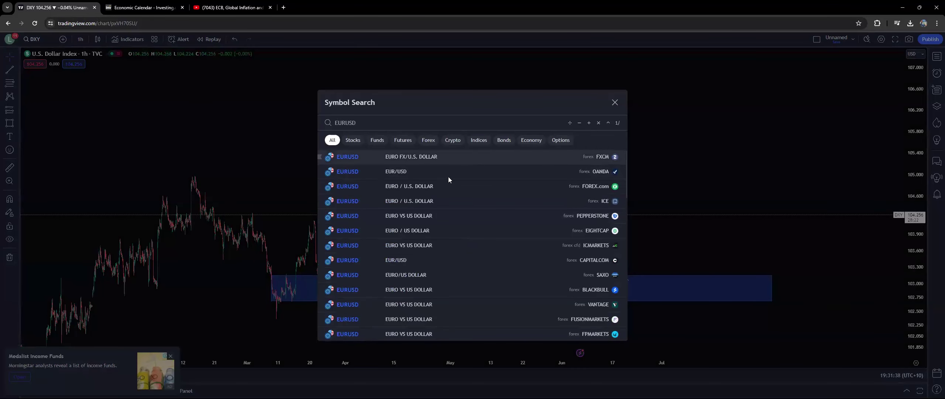
left_click(447, 178)
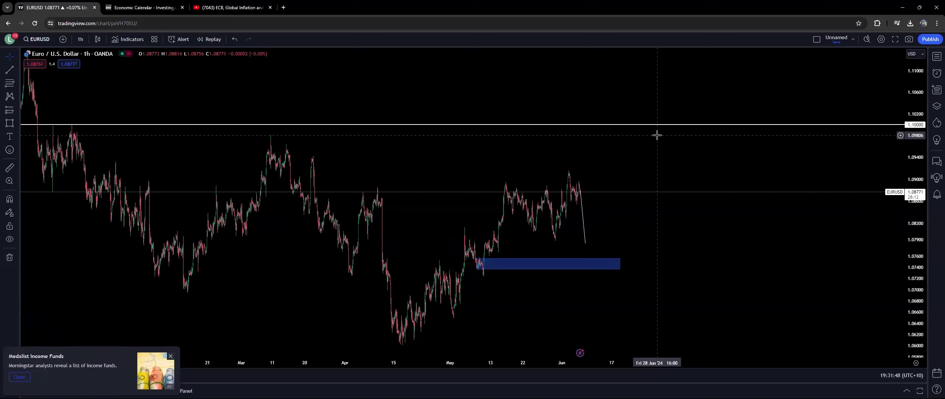
left_click(170, 357)
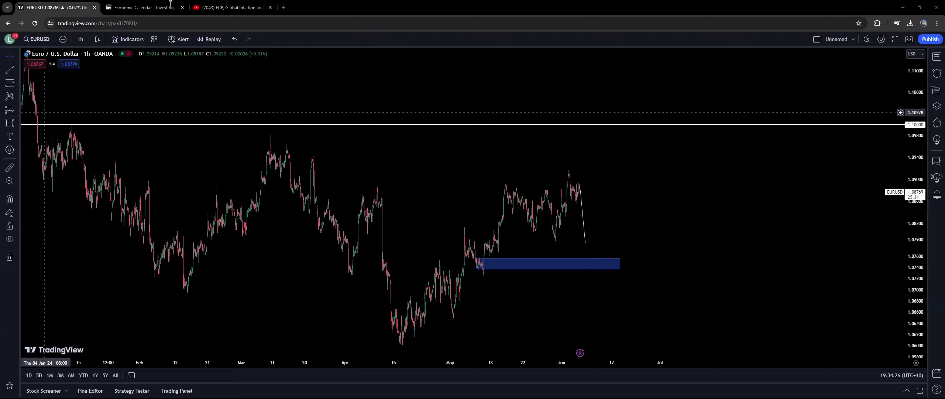
Review today's Investing.com calendar, then show Friday June 7 events including US Nonfarm Payrolls (185K forecast).
left_click(144, 8)
scroll(236, 142, "down", 6)
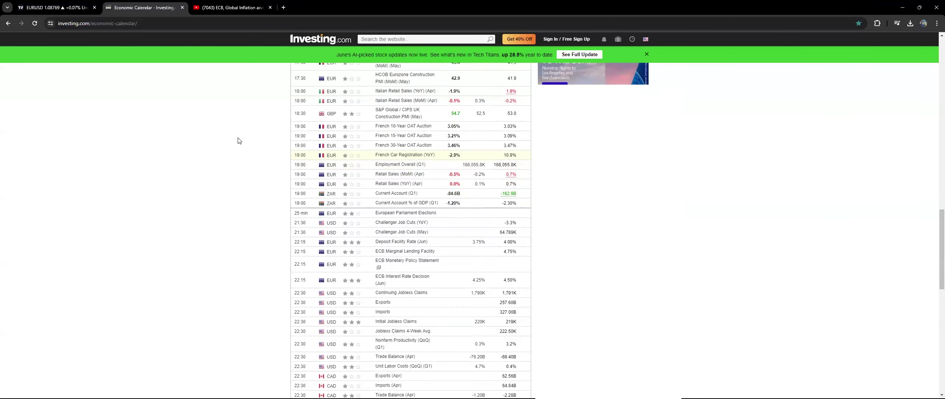
scroll(238, 147, "up", 4)
scroll(240, 163, "up", 15)
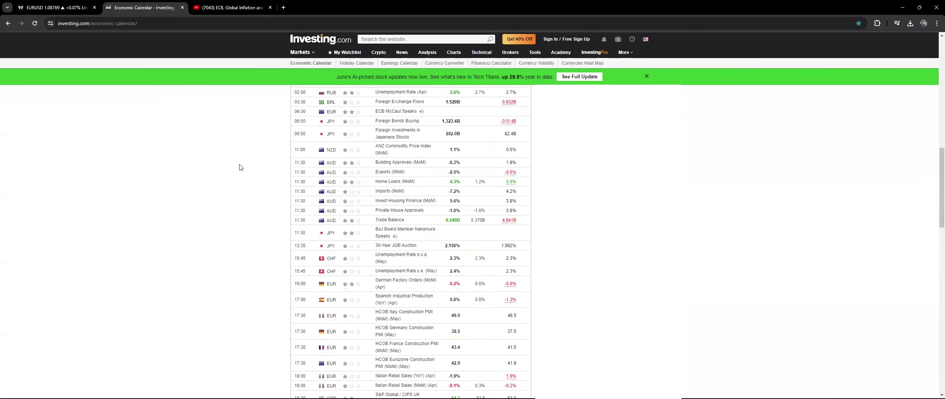
scroll(196, 257, "down", 13)
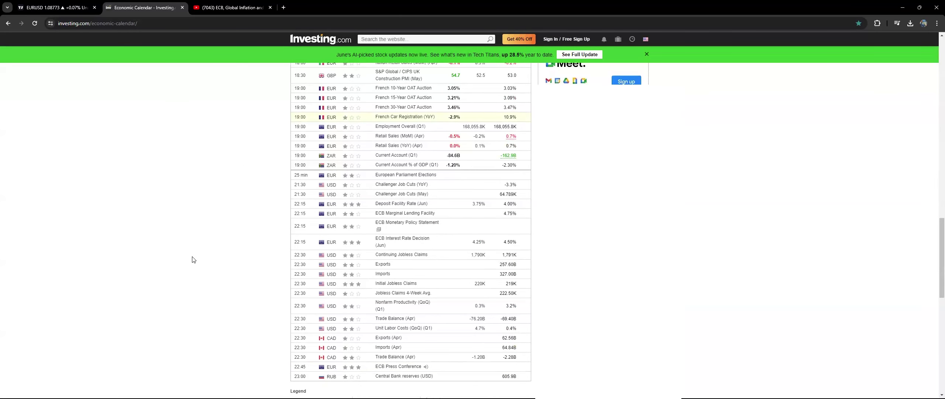
scroll(221, 254, "up", 13)
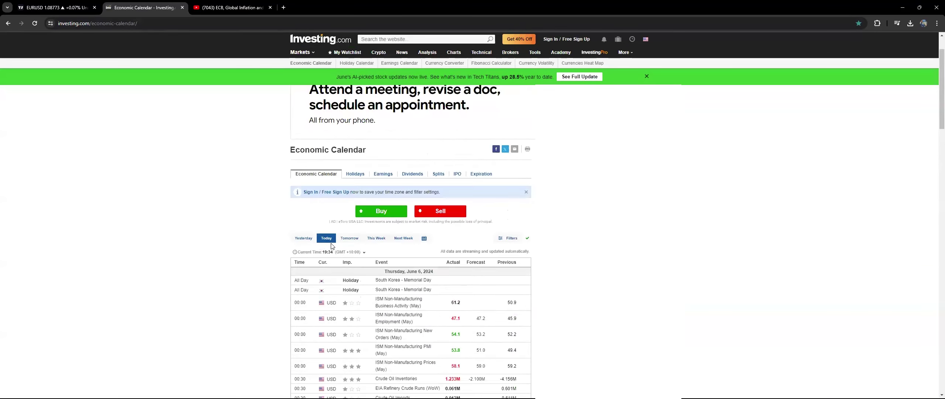
left_click(349, 238)
scroll(196, 206, "down", 13)
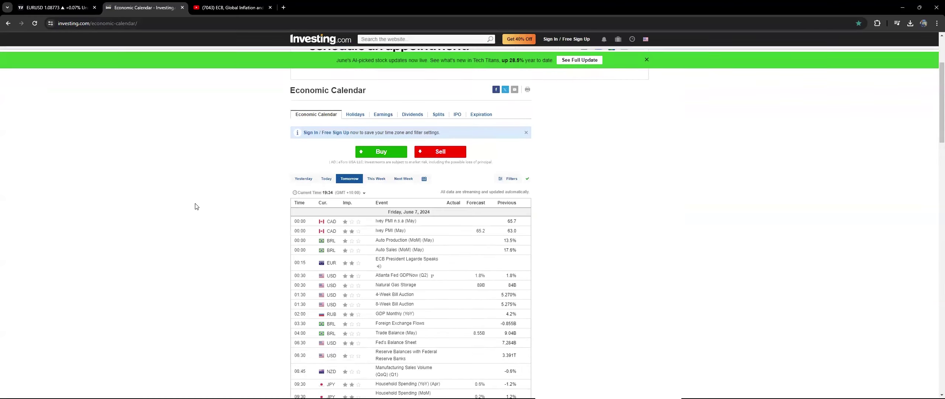
scroll(196, 206, "up", 2)
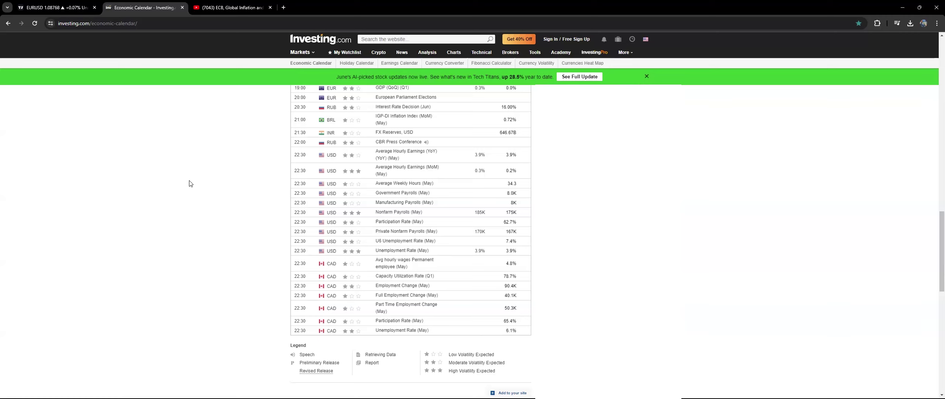
Clear blank space on the EURUSD chart and draw the table's vertical and horizontal dividers.
left_click(56, 7)
left_click_drag(570, 219, 171, 187)
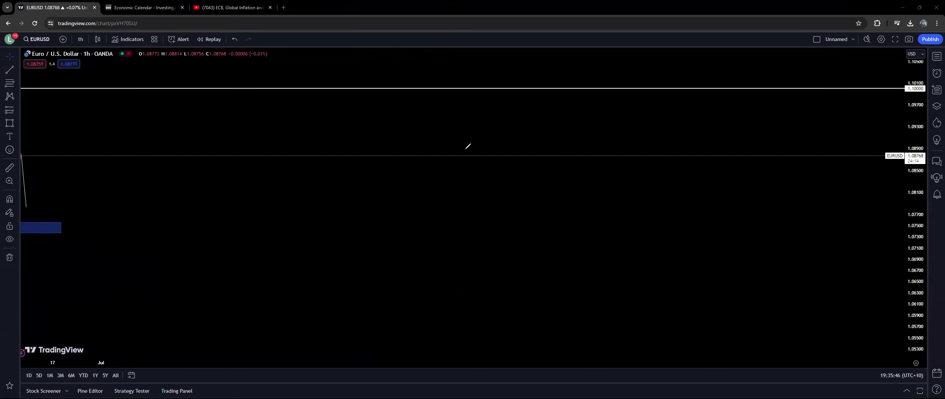
left_click_drag(456, 170, 468, 332)
left_click_drag(357, 202, 635, 215)
key("ctrl+z")
left_click_drag(360, 204, 614, 206)
Handwrite the ECB and NFP headings with Today and Tomo labels above, underlined.
mouse_move(375, 173)
left_mouse_down()
mouse_move(373, 196)
mouse_move(380, 174)
mouse_move(387, 192)
mouse_move(400, 195)
left_mouse_up()
left_click_drag(404, 175, 405, 202)
mouse_move(495, 199)
left_mouse_down()
mouse_move(524, 175)
mouse_move(525, 199)
mouse_move(534, 176)
left_mouse_up()
mouse_move(525, 187)
left_mouse_down()
mouse_move(542, 202)
mouse_move(542, 189)
left_mouse_up()
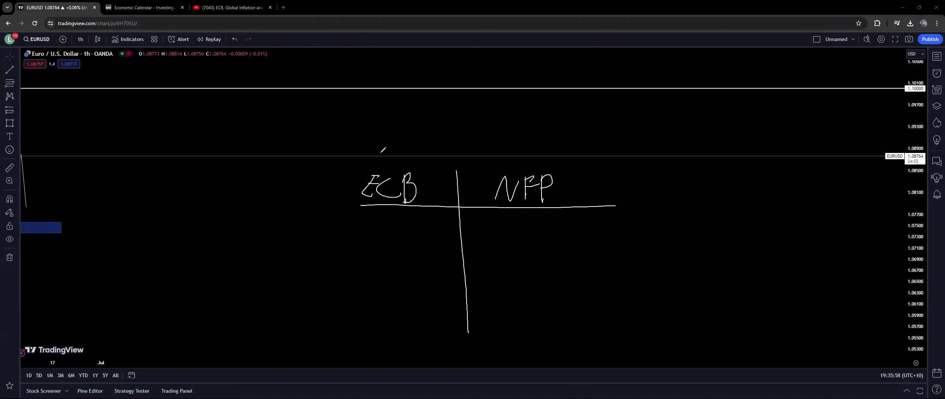
mouse_move(380, 145)
left_mouse_down()
mouse_move(406, 144)
mouse_move(392, 166)
left_mouse_up()
left_click_drag(519, 151, 523, 147)
left_click_drag(411, 153, 412, 154)
mouse_move(419, 145)
left_mouse_down()
mouse_move(424, 166)
mouse_move(438, 163)
mouse_move(436, 179)
left_mouse_up()
left_click_drag(500, 138, 504, 132)
mouse_move(489, 140)
left_mouse_down()
mouse_move(511, 140)
mouse_move(494, 161)
left_mouse_up()
mouse_move(513, 152)
left_mouse_down()
mouse_move(529, 165)
mouse_move(541, 154)
left_mouse_up()
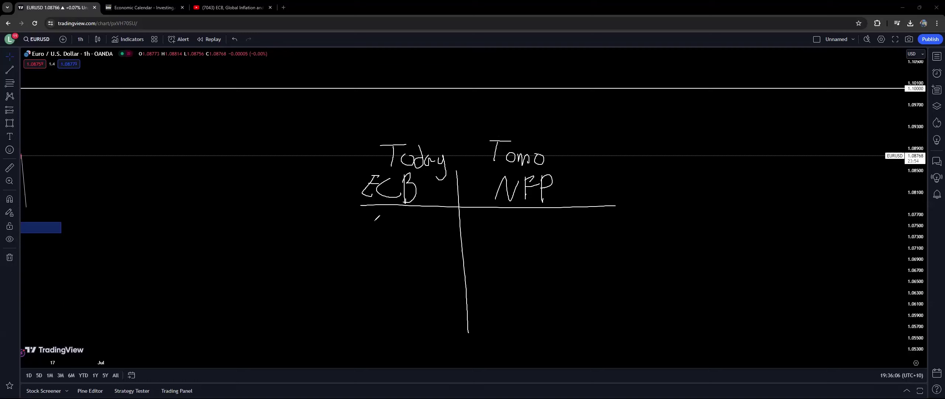
left_click_drag(370, 172, 557, 173)
Write 'Ecb cuts EUR/USD' with a falling arrow in the ECB column.
left_click_drag(358, 222, 376, 240)
mouse_move(388, 217)
left_mouse_down()
mouse_move(387, 239)
mouse_move(441, 240)
left_mouse_up()
mouse_move(371, 265)
left_mouse_down()
mouse_move(383, 284)
mouse_move(369, 263)
mouse_move(382, 272)
left_mouse_up()
left_click_drag(384, 264, 414, 277)
left_click_drag(415, 275, 414, 281)
left_click_drag(420, 266, 446, 278)
left_click_drag(446, 262, 446, 277)
mouse_move(383, 309)
left_mouse_down()
mouse_move(405, 306)
mouse_move(417, 321)
left_mouse_up()
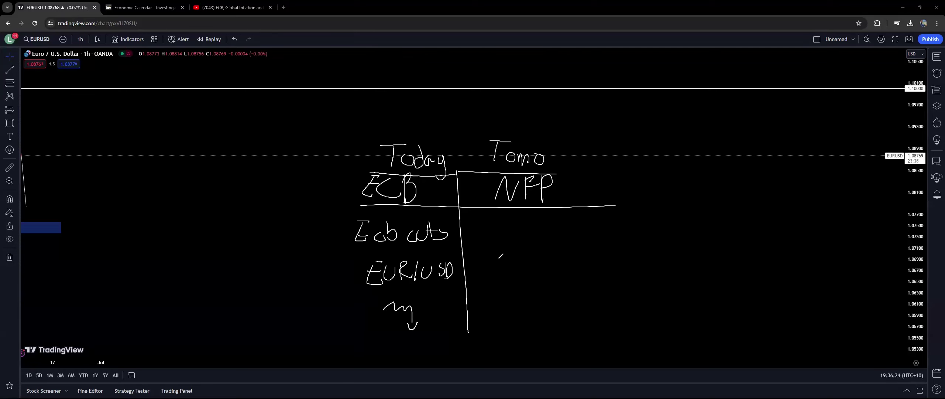
Write 'NFP Lower EURUSD' with a rising zigzag arrow in the Tomo column, undoing stray strokes.
mouse_move(487, 237)
left_mouse_down()
mouse_move(498, 224)
mouse_move(500, 244)
mouse_move(513, 221)
mouse_move(510, 231)
left_mouse_up()
mouse_move(513, 225)
left_mouse_down()
mouse_move(517, 241)
mouse_move(514, 231)
mouse_move(556, 248)
left_mouse_up()
key("ctrl+z")
key("ctrl+z")
key("ctrl+z")
key("ctrl+z")
left_click_drag(530, 224, 541, 243)
left_click_drag(543, 241, 544, 237)
left_click_drag(552, 232, 584, 243)
mouse_move(480, 273)
left_mouse_down()
mouse_move(488, 280)
mouse_move(498, 262)
left_mouse_up()
key("ctrl+z")
mouse_move(505, 268)
left_mouse_down()
mouse_move(510, 276)
mouse_move(514, 266)
left_mouse_up()
mouse_move(521, 271)
left_mouse_down()
mouse_move(533, 257)
mouse_move(540, 273)
mouse_move(546, 267)
left_mouse_up()
mouse_move(551, 262)
left_mouse_down()
mouse_move(564, 277)
mouse_move(569, 269)
left_mouse_up()
left_click_drag(559, 258, 557, 276)
mouse_move(518, 331)
left_mouse_down()
mouse_move(568, 297)
mouse_move(565, 308)
left_mouse_up()
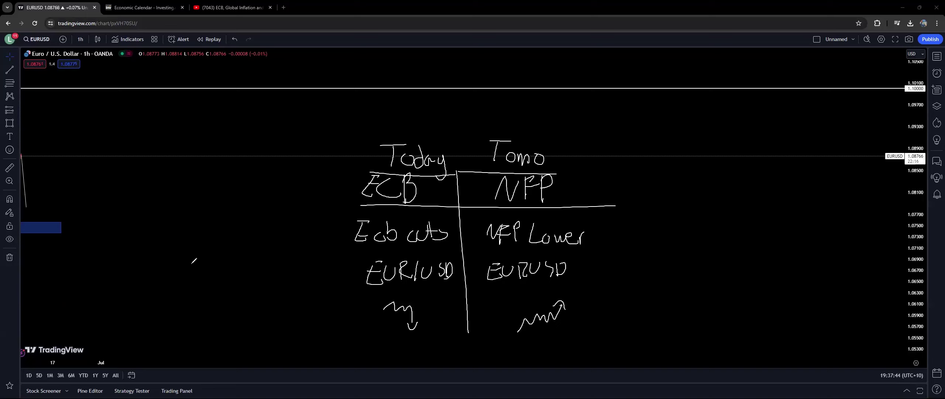
Lasso and delete the handwritten ECB/NFP notes on EURUSD, then bring up the Investing.com calendar.
left_click_drag(375, 302, 709, 211)
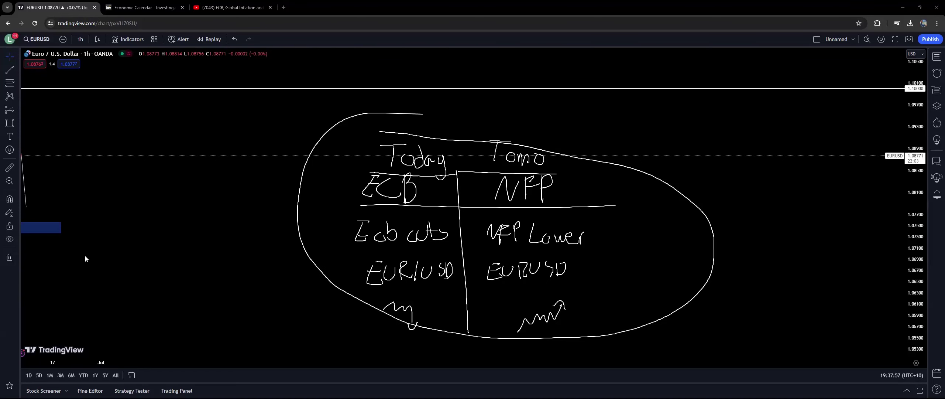
key("Delete")
left_click(144, 8)
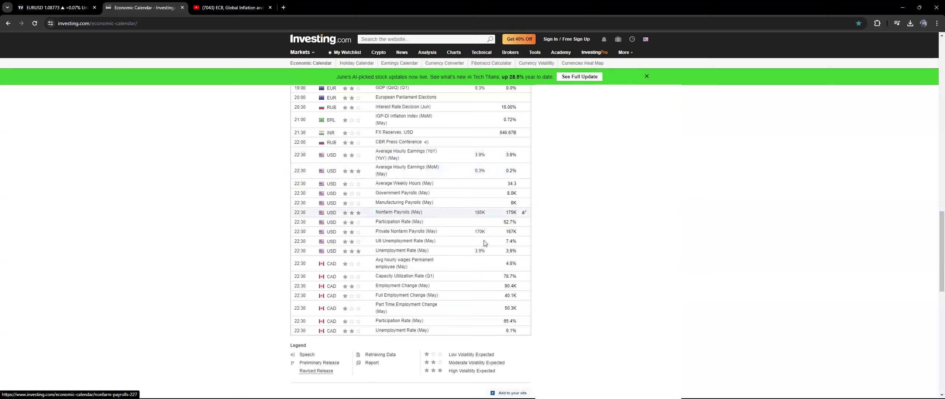
Highlight the US earnings and unemployment figures in the calendar, then return to the EURUSD chart.
left_click_drag(495, 170, 468, 173)
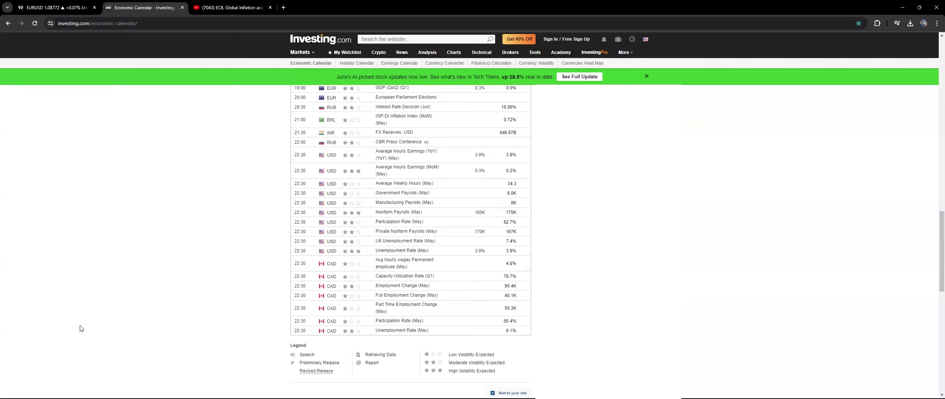
left_click(51, 4)
Frame EURUSD from mid-May to late June around the blue zone and close the covering advert.
left_click_drag(233, 185, 622, 184)
scroll(540, 272, "up", 2)
left_click_drag(540, 272, 578, 295)
scroll(578, 296, "up", 2)
scroll(655, 276, "up", 2)
scroll(525, 331, "left", 5)
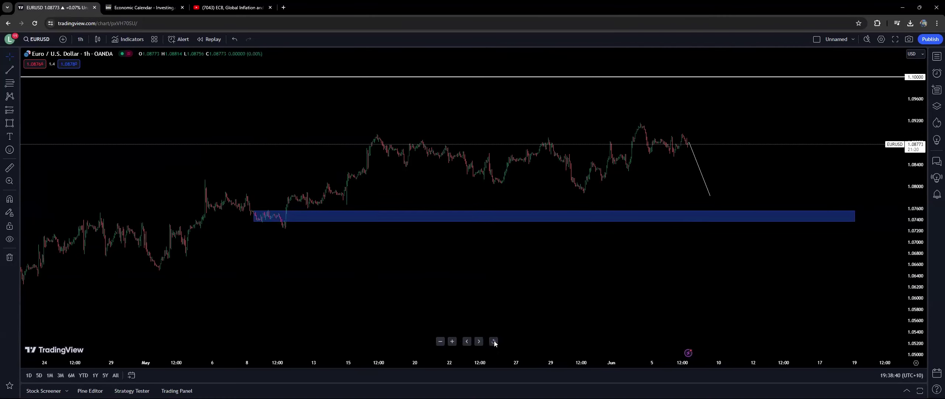
left_click(494, 341)
scroll(516, 270, "right", 5)
left_click_drag(517, 271, 554, 269)
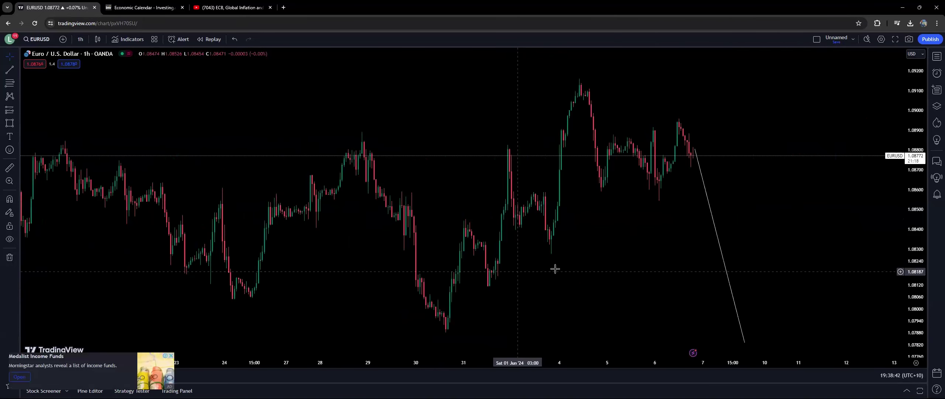
scroll(555, 269, "down", 3)
scroll(749, 200, "down", 2)
left_click_drag(520, 206, 192, 172)
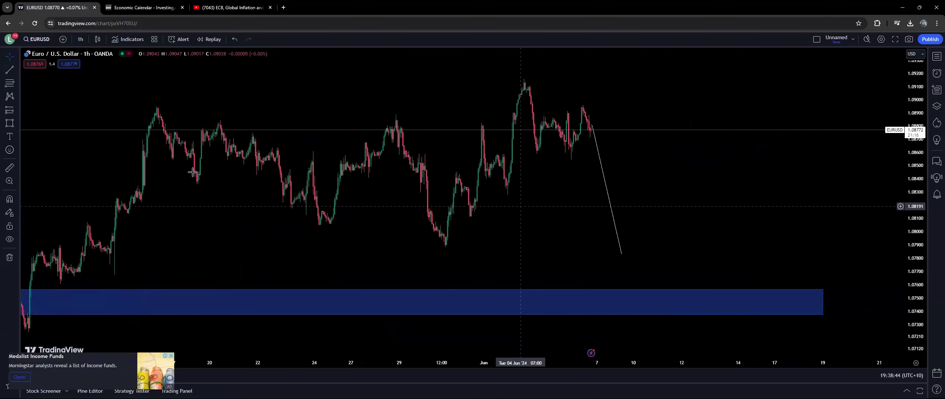
left_click(170, 356)
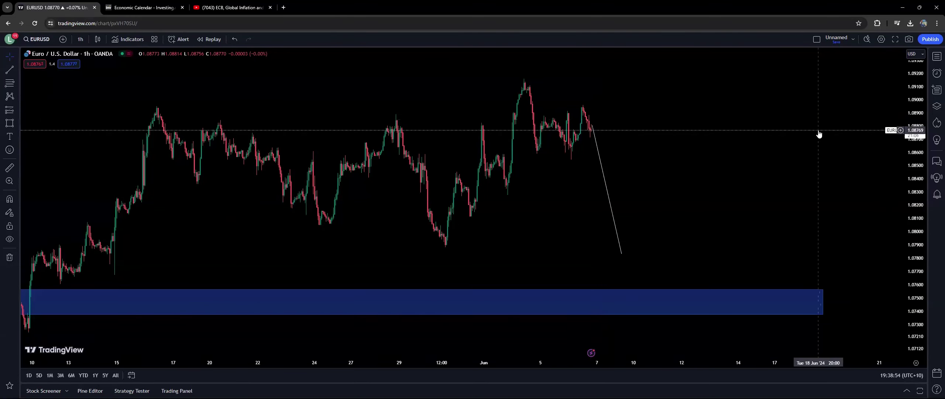
Switch the chart via USDJPY to GBPUSD, hide the watchlist, and frame early May onward.
left_click(934, 59)
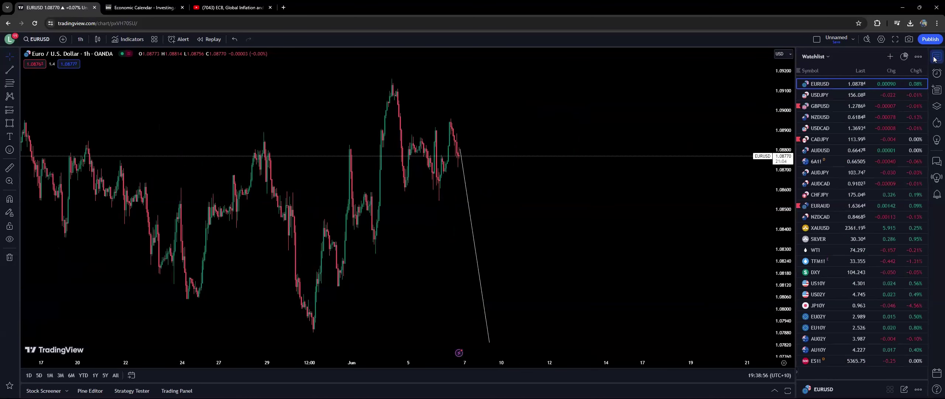
left_click(838, 93)
left_click(838, 106)
left_click(936, 56)
scroll(797, 210, "down", 3)
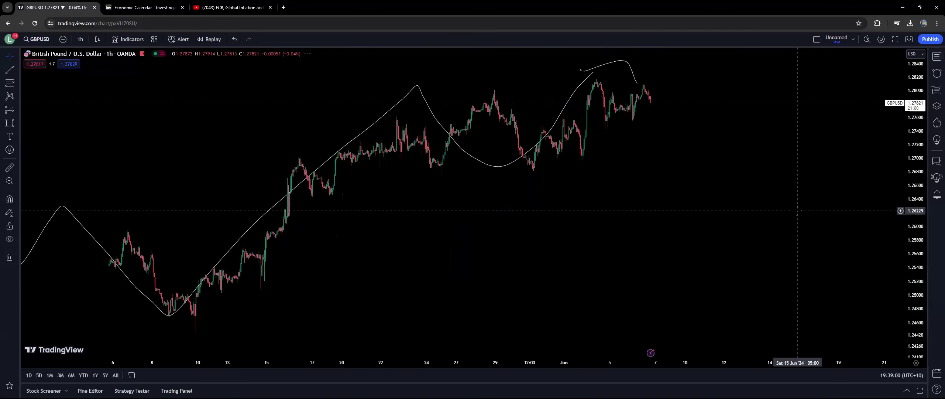
scroll(793, 211, "down", 3)
left_click_drag(841, 138, 579, 223)
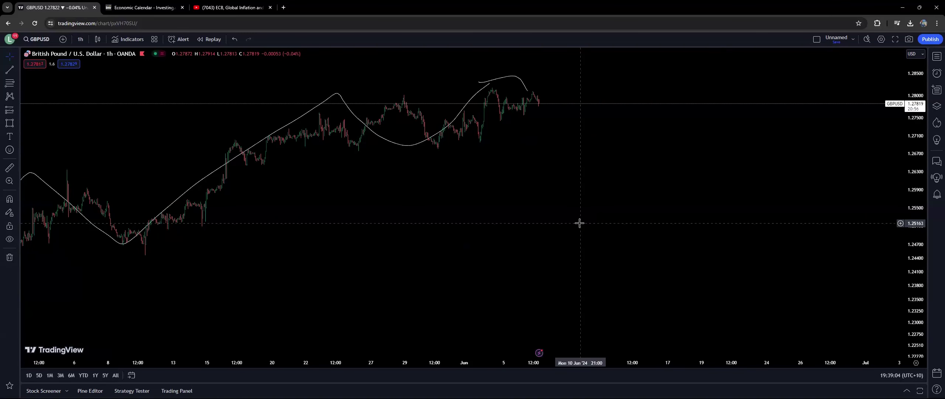
Open the EURGBP OANDA chart via 'EURGB' and jump to the latest bars.
type("EURGB")
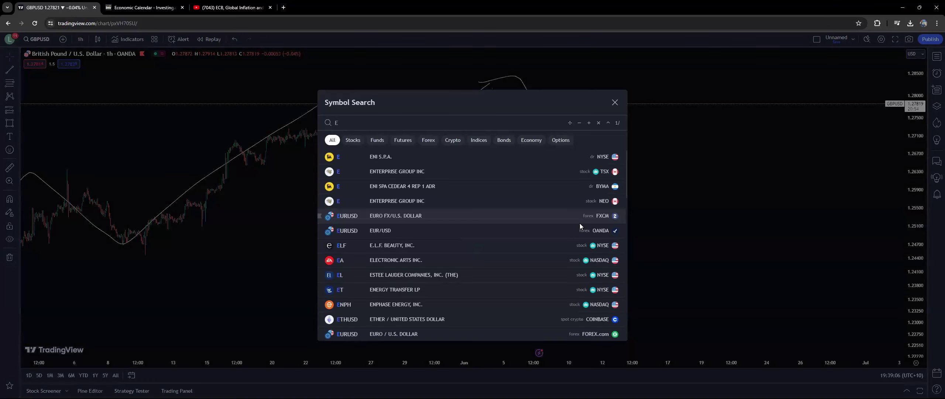
left_click(531, 161)
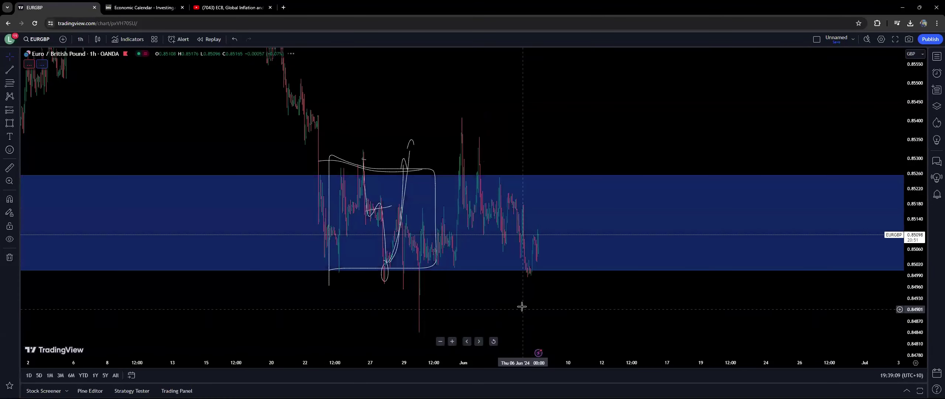
left_click(493, 341)
scroll(432, 187, "down", 6)
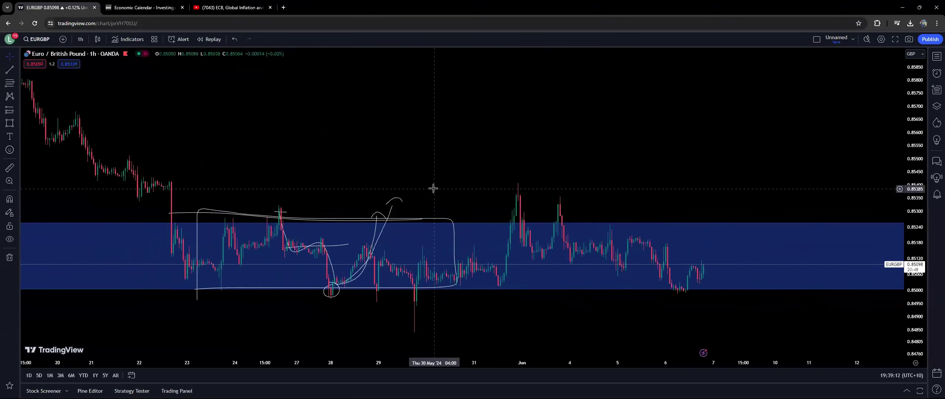
left_click_drag(463, 198, 206, 194)
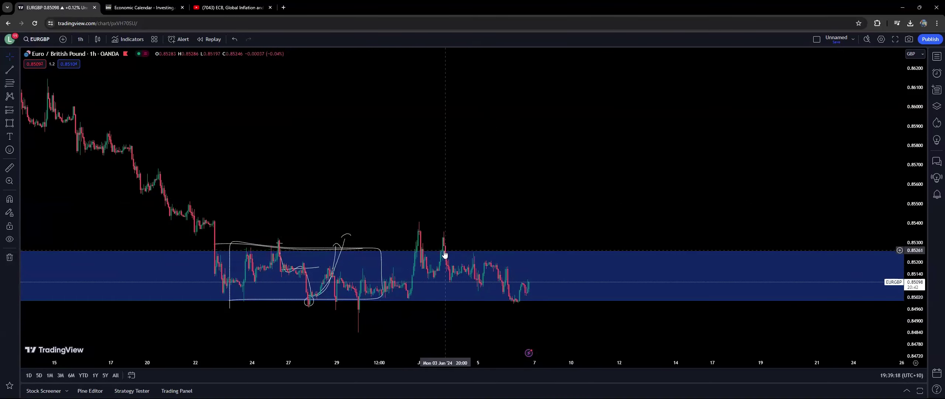
Scroll back through EURGBP history from June 2023 to July 2024.
scroll(442, 249, "down", 5)
scroll(443, 250, "down", 6)
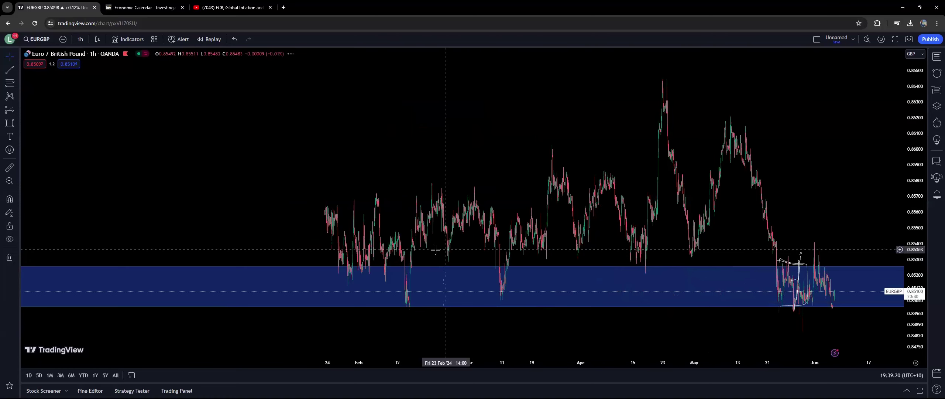
left_click_drag(375, 221, 688, 222)
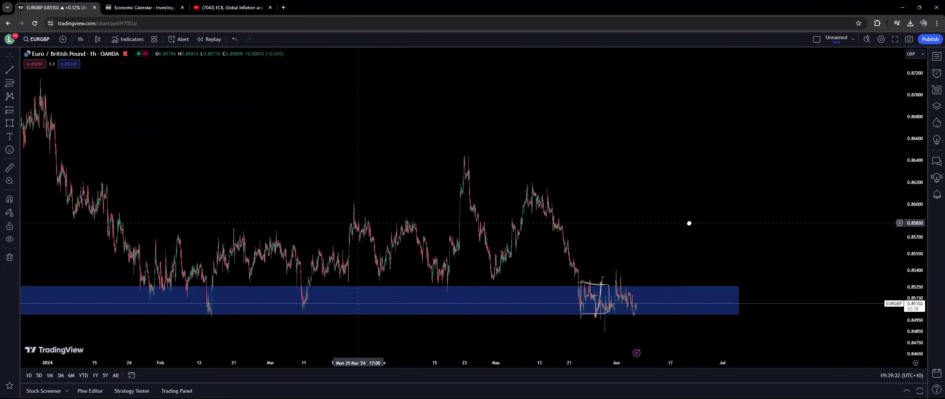
left_click_drag(449, 222, 706, 223)
left_click_drag(274, 245, 422, 245)
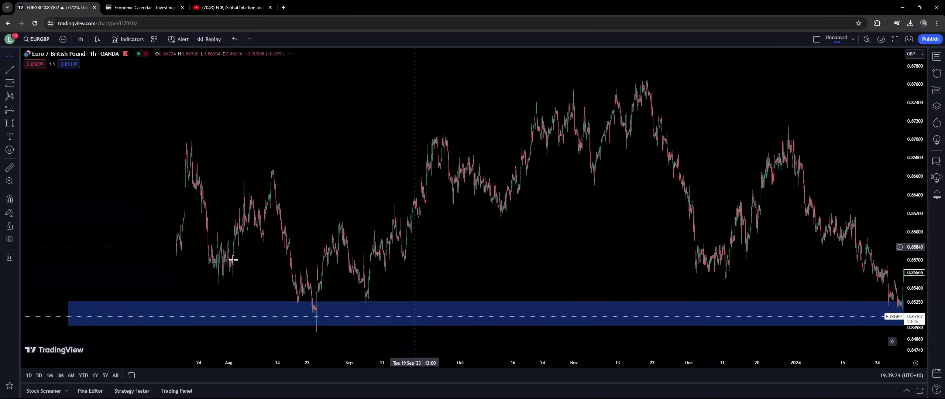
left_click_drag(297, 234, 429, 234)
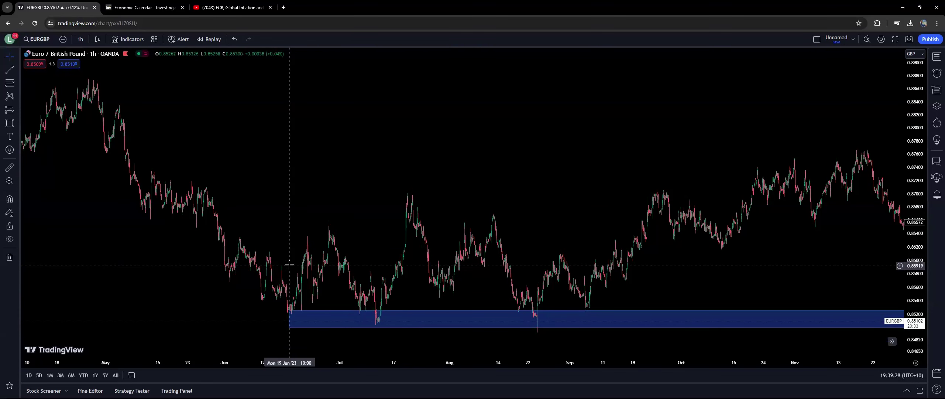
left_click_drag(679, 268, 253, 266)
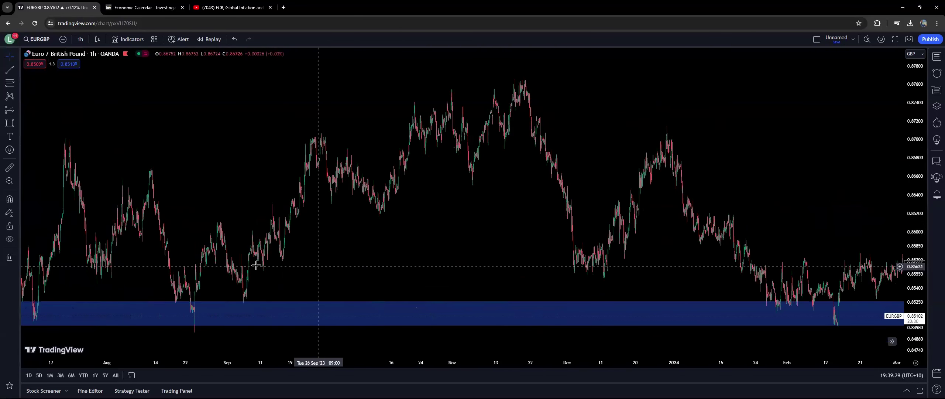
left_click_drag(756, 196, 367, 196)
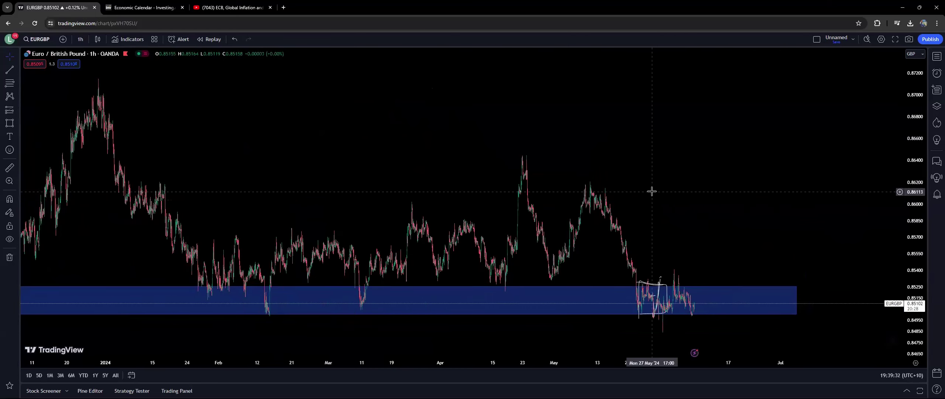
left_click_drag(671, 210, 634, 226)
Zoom and pan to frame the 0.8500–0.8525 blue zone with the latest candles, then show the watchlist.
scroll(513, 226, "up", 3)
scroll(587, 226, "down", 1)
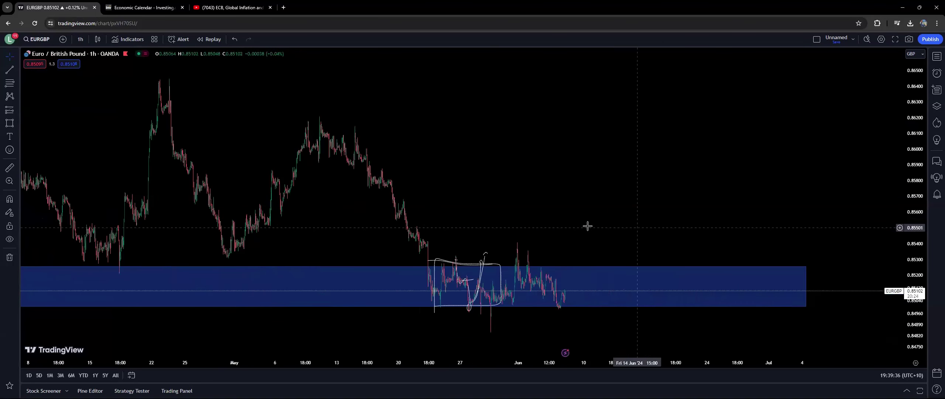
scroll(632, 210, "left", 5)
scroll(618, 211, "right", 4)
scroll(708, 209, "up", 2)
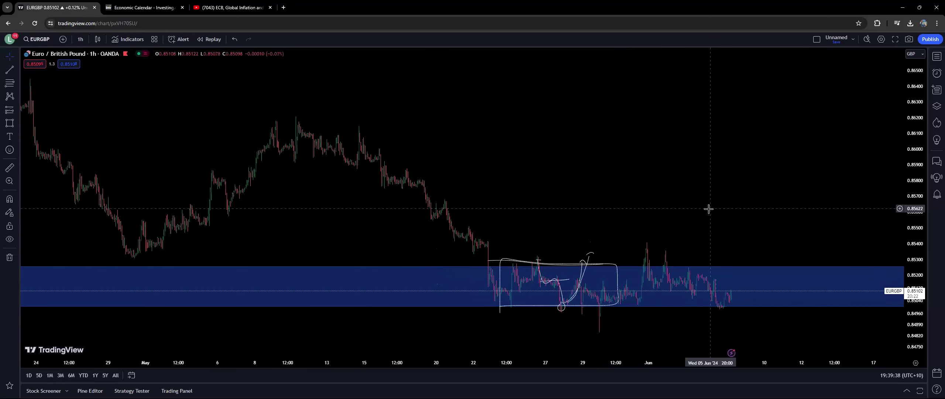
scroll(708, 209, "up", 2)
left_click_drag(843, 242, 660, 148)
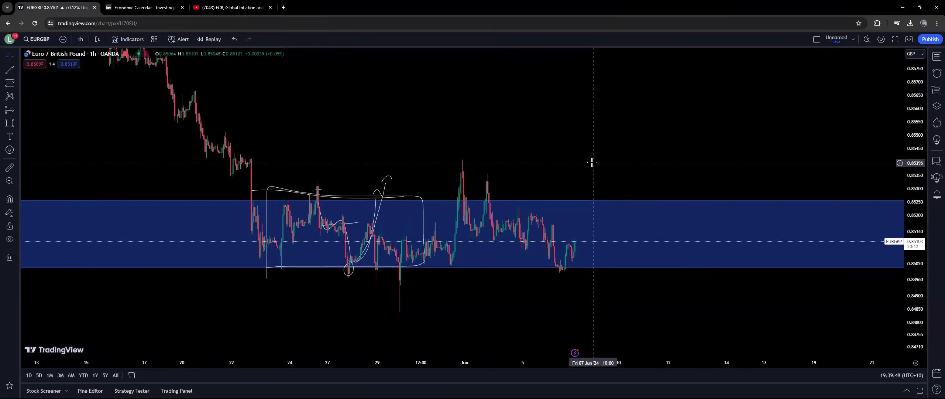
left_click_drag(586, 170, 604, 253)
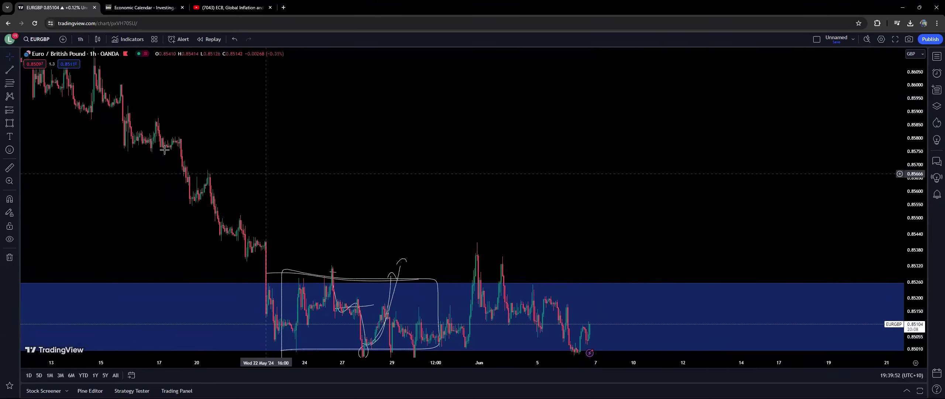
left_click_drag(230, 143, 430, 213)
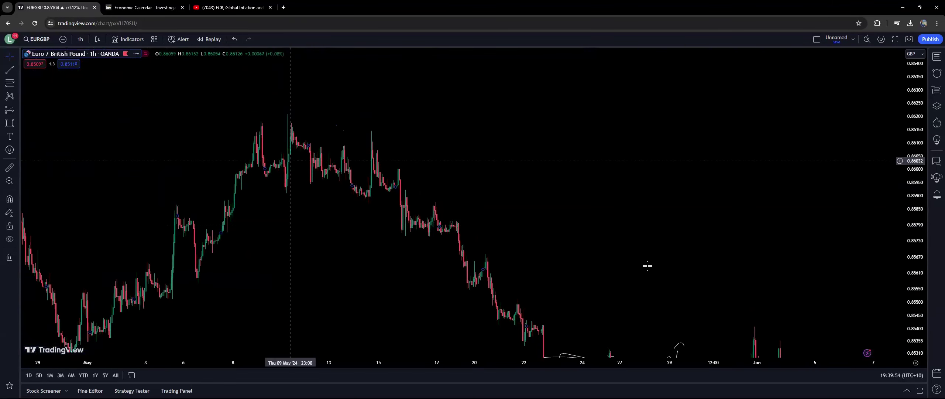
left_click_drag(732, 280, 413, 145)
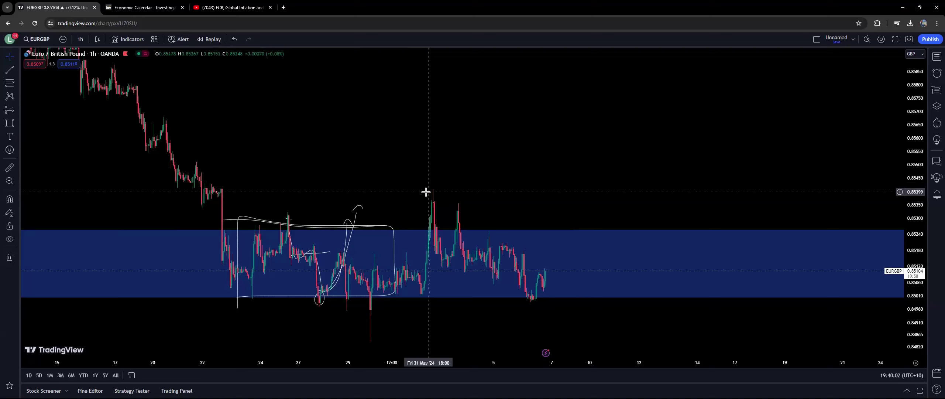
scroll(561, 166, "down", 2)
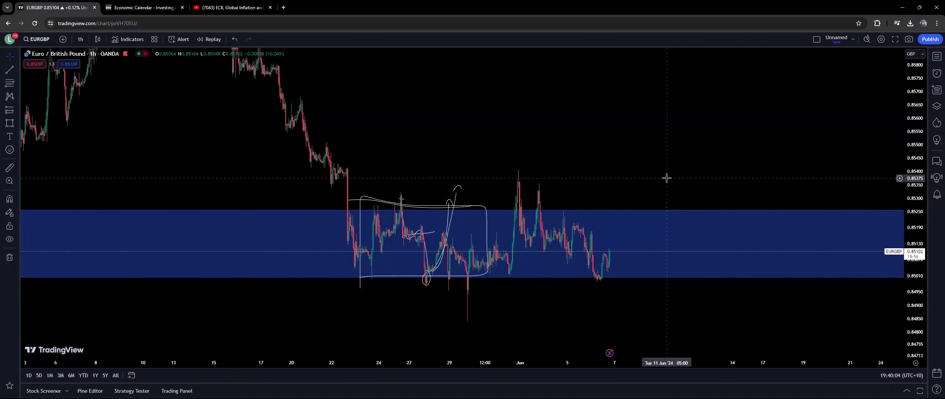
scroll(666, 178, "down", 1)
scroll(701, 177, "up", 2)
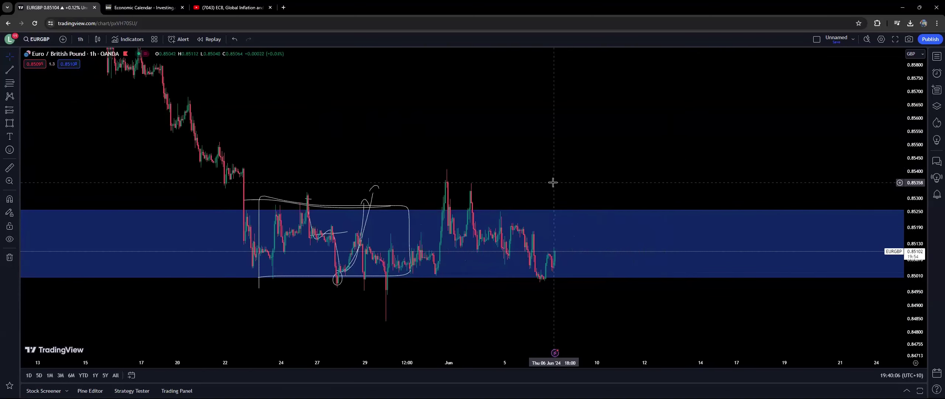
left_click(936, 56)
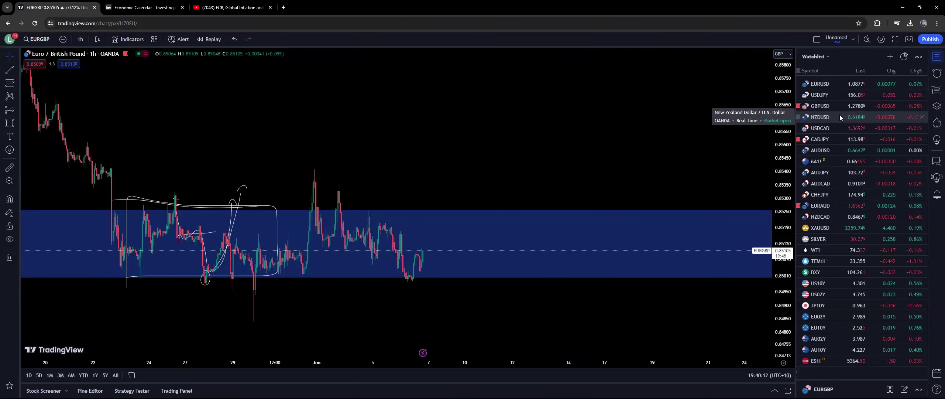
Open AUDUSD and rescale it to fit the 0.67000 and 0.64000 lines.
left_click(827, 149)
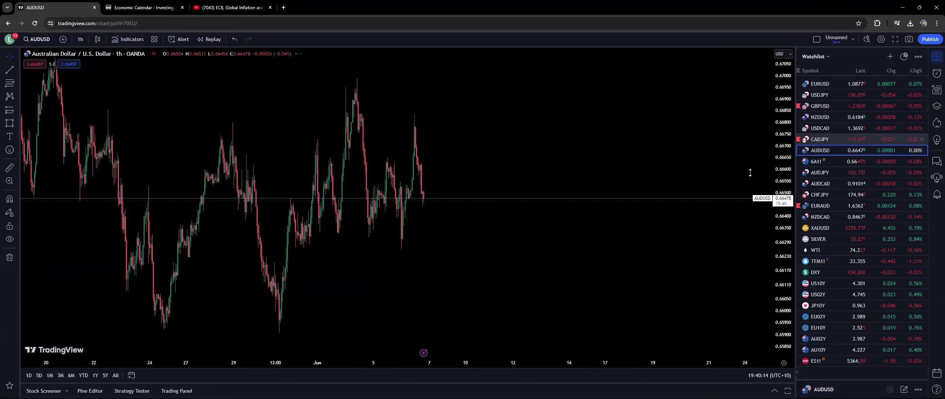
scroll(713, 196, "down", 3)
left_click_drag(777, 189, 674, 102)
scroll(693, 291, "down", 3)
left_click_drag(665, 154, 755, 278)
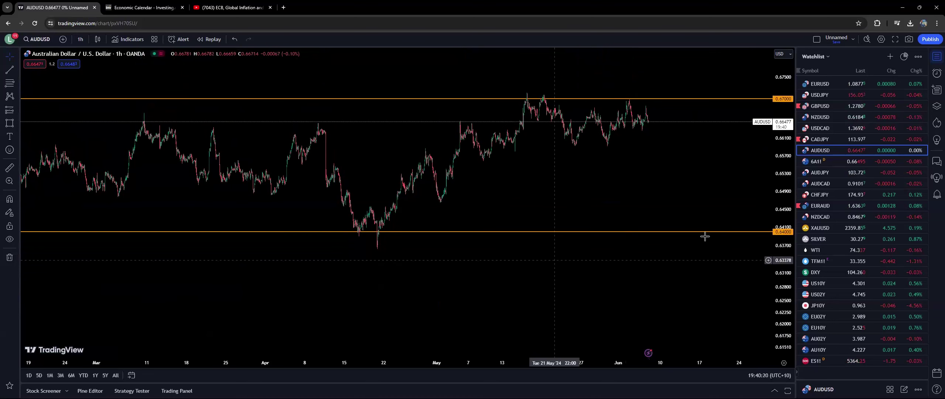
left_click_drag(660, 202, 621, 226)
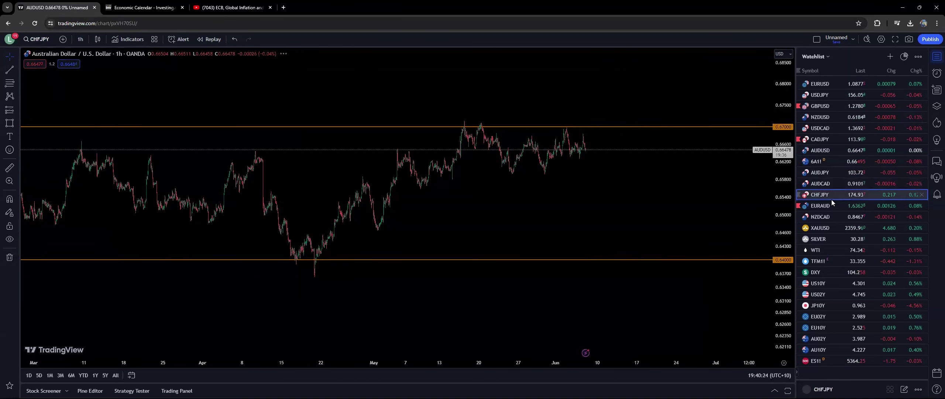
Flip through CHFJPY and AUDJPY to EURAUD, hide the watchlist, and zoom out over months of drawings.
left_click(831, 198)
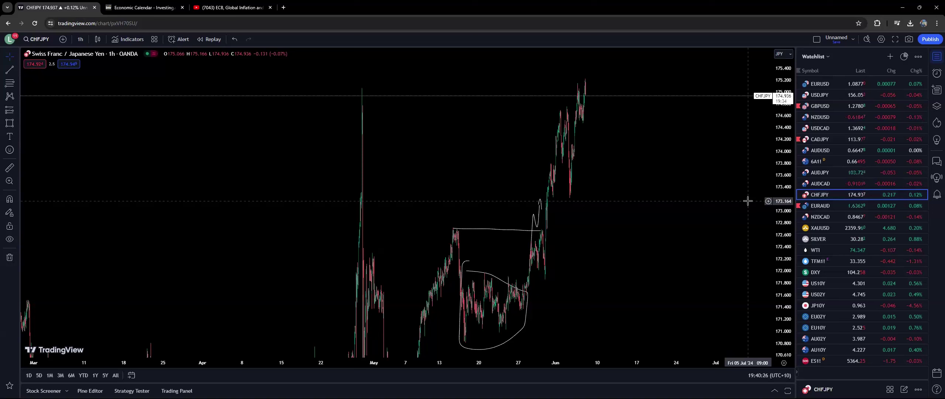
left_click(861, 172)
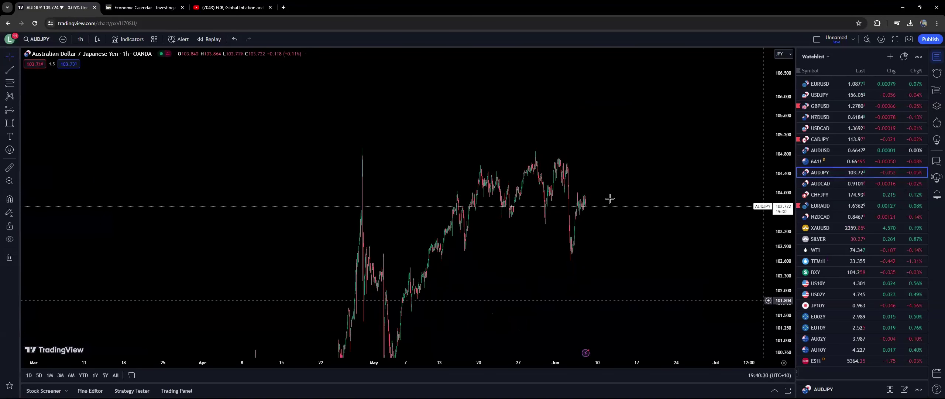
left_click(872, 207)
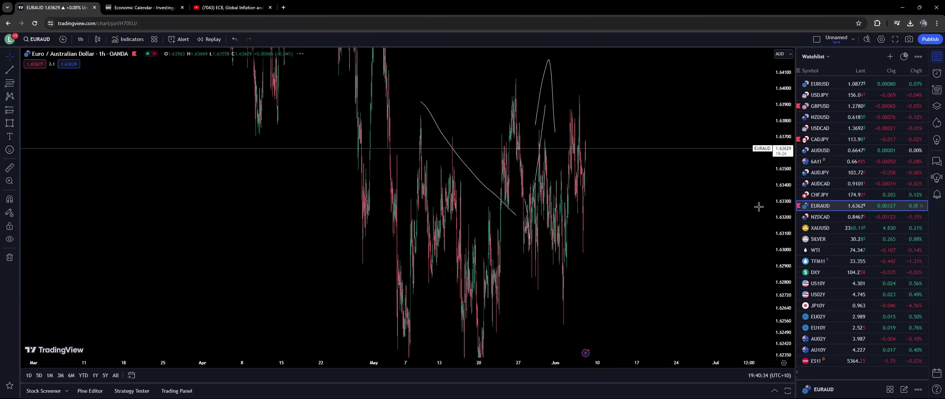
left_click(937, 56)
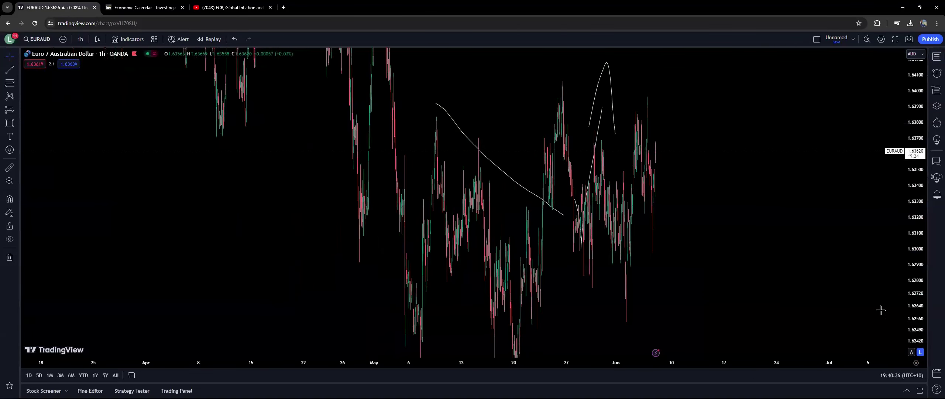
scroll(723, 292, "down", 3)
scroll(723, 292, "up", 3)
scroll(757, 264, "up", 2)
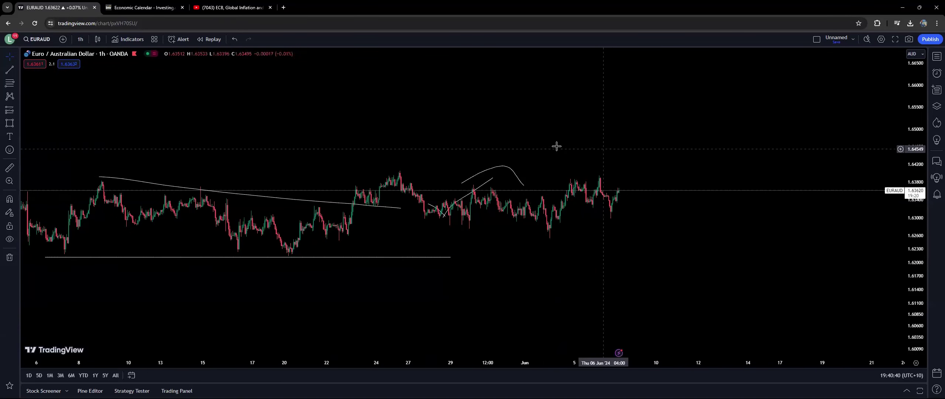
scroll(556, 145, "down", 3)
scroll(556, 146, "down", 2)
scroll(563, 186, "down", 3)
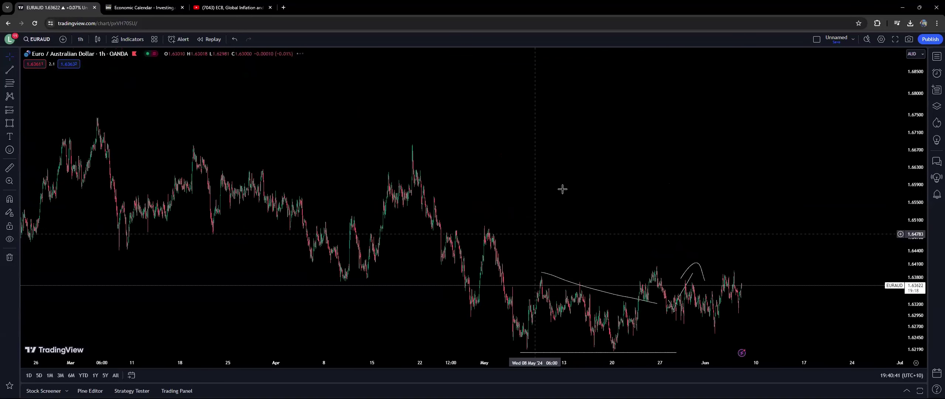
left_click(935, 57)
Glance at NZDCAD, then open GBPUSD full-width and zoom in on its hand-drawn wave path.
left_click(826, 217)
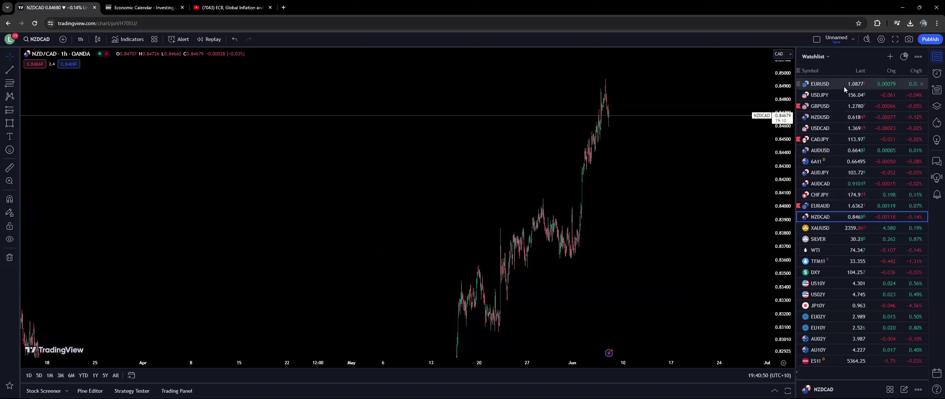
left_click(840, 108)
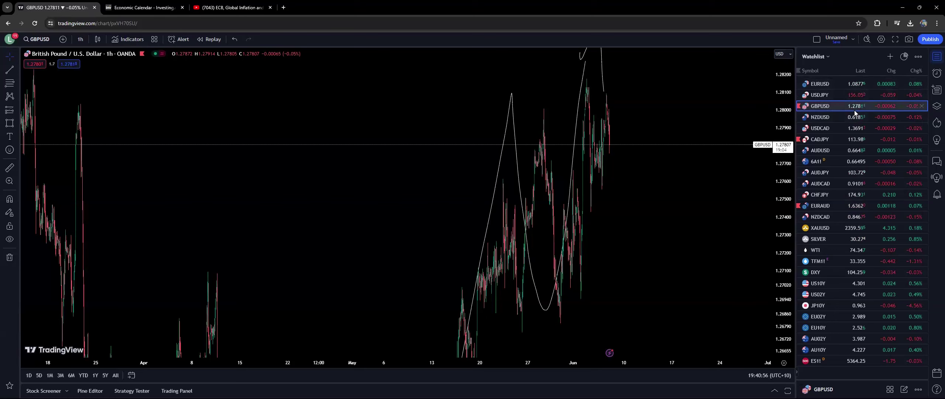
left_click(937, 56)
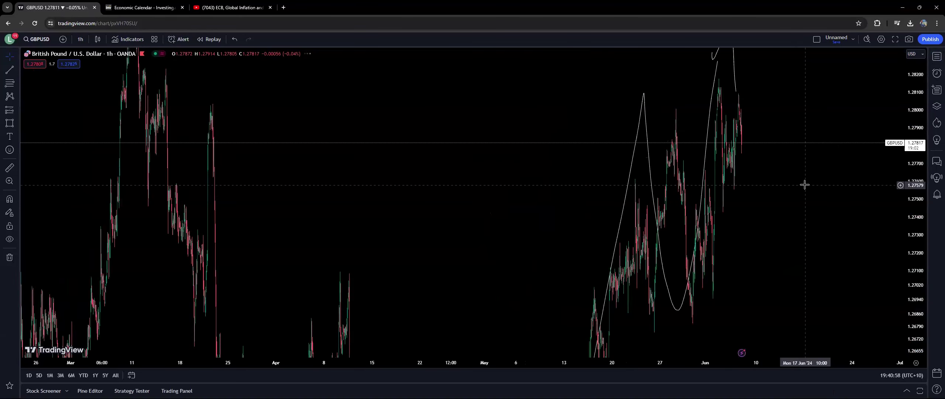
scroll(740, 246, "up", 3)
scroll(557, 242, "up", 3)
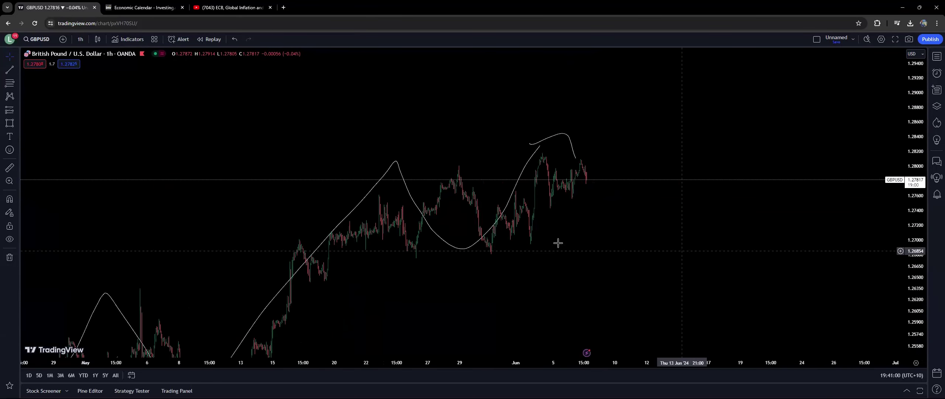
left_click_drag(804, 213, 779, 203)
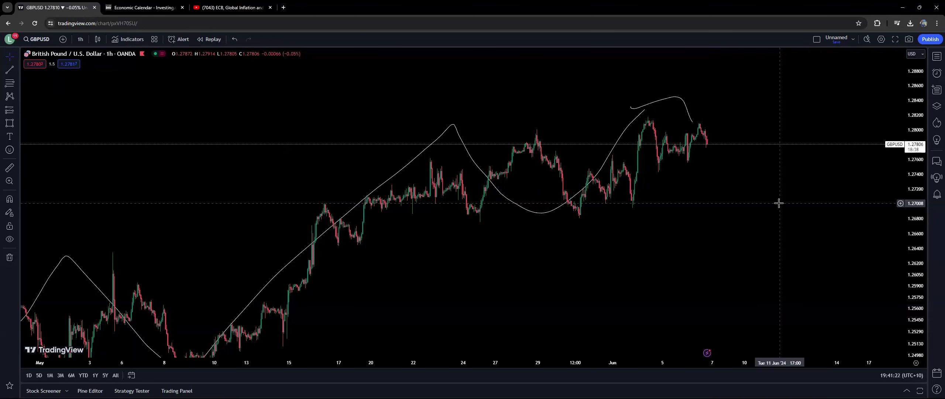
Open NZDUSD full-width with its price range widened to 0.605–0.625 around the drawings.
left_click(935, 58)
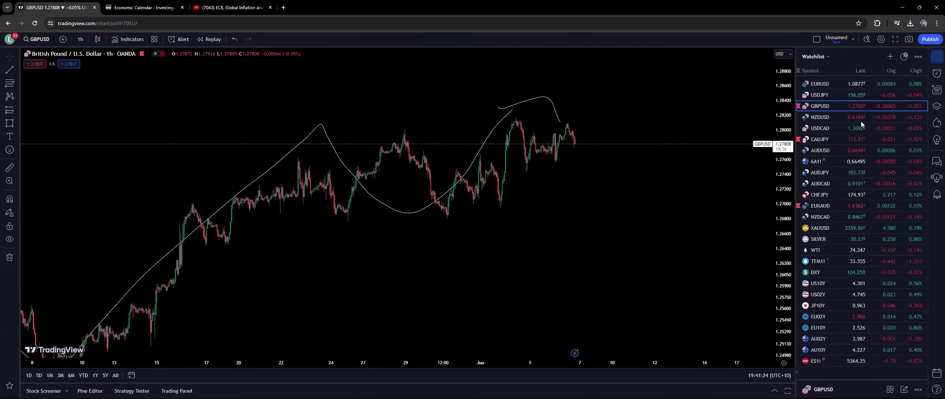
left_click(859, 118)
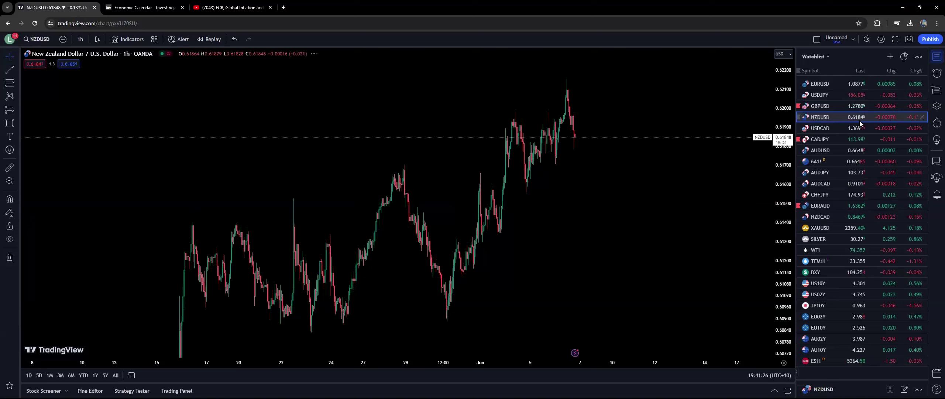
left_click(936, 56)
left_click_drag(906, 157, 908, 115)
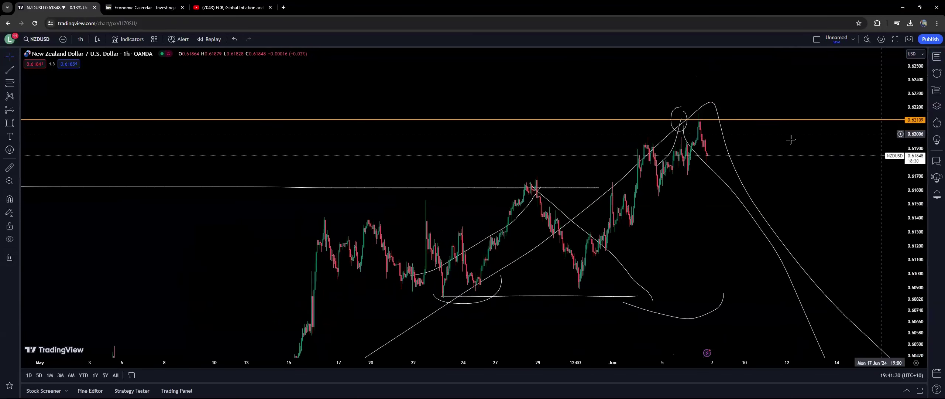
scroll(790, 193, "down", 4)
left_click_drag(767, 329, 694, 325)
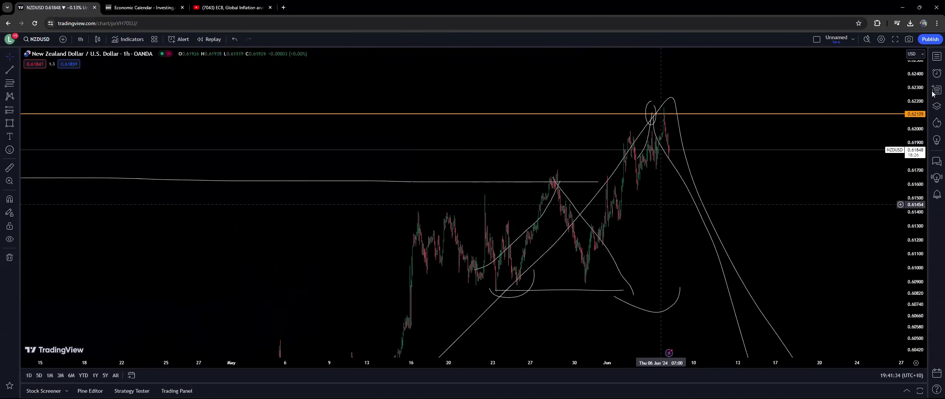
Step through USDCAD and CADJPY to AUDUSD, compressing its scale to show the 0.64000 line.
left_click(935, 59)
left_click(821, 129)
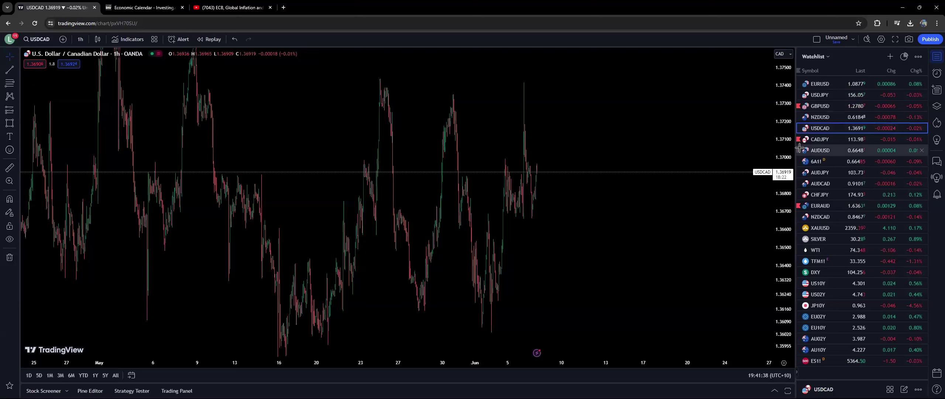
left_click(808, 140)
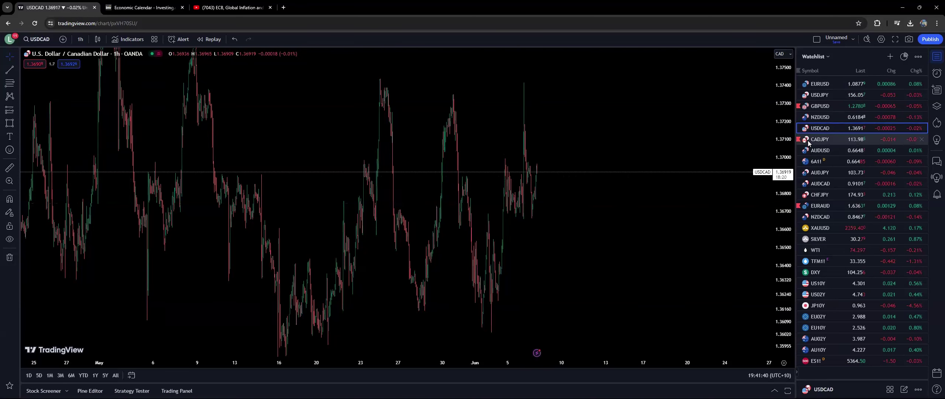
left_click(838, 149)
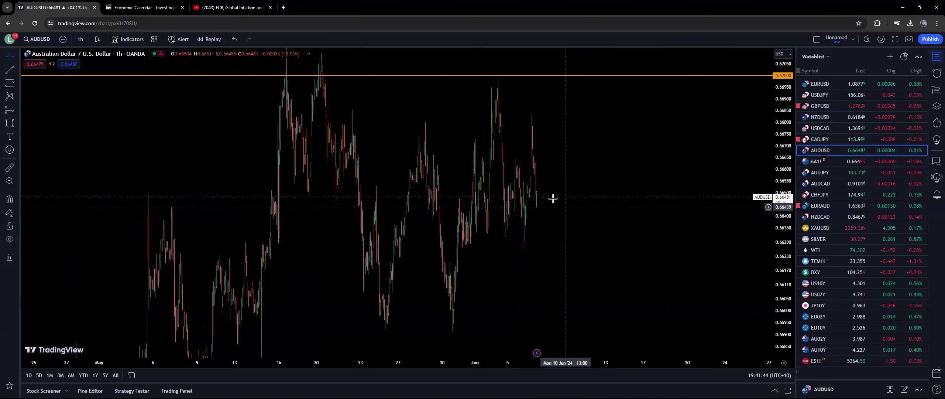
left_click_drag(768, 236, 768, 328)
left_click_drag(696, 143, 685, 177)
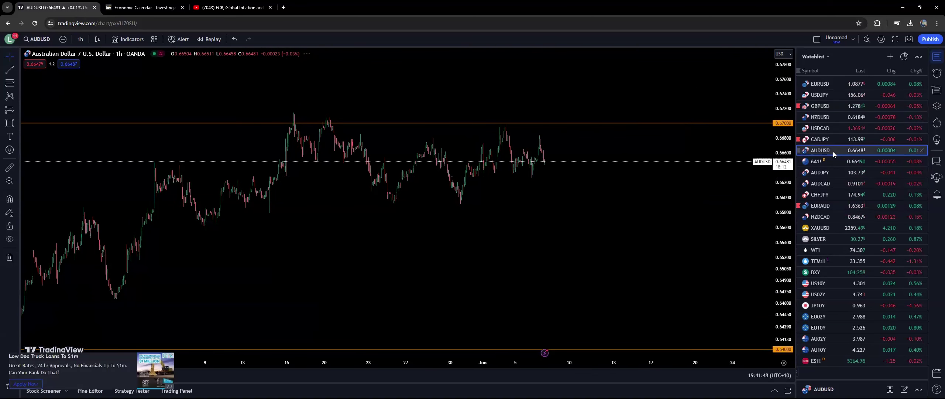
Cycle through AUDJPY and AUDCAD to land on EURAUD.
left_click(832, 179)
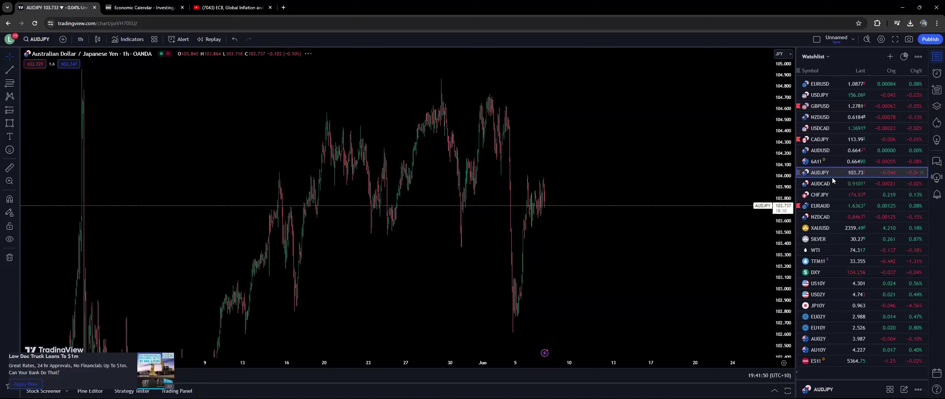
left_click(827, 184)
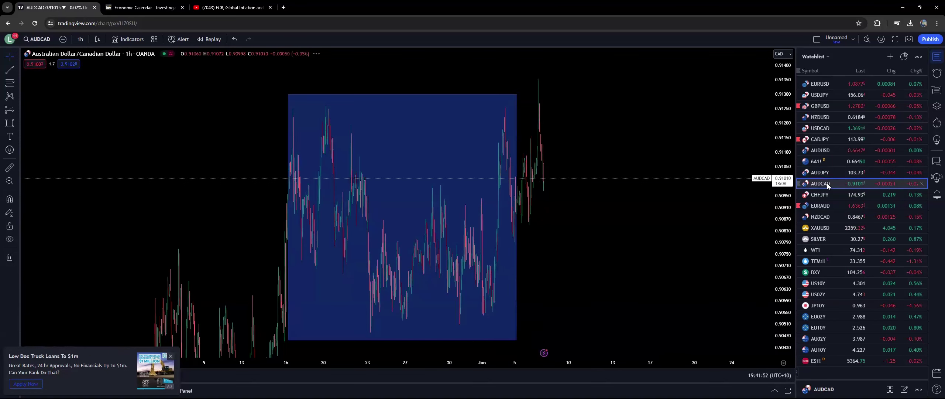
left_click(819, 205)
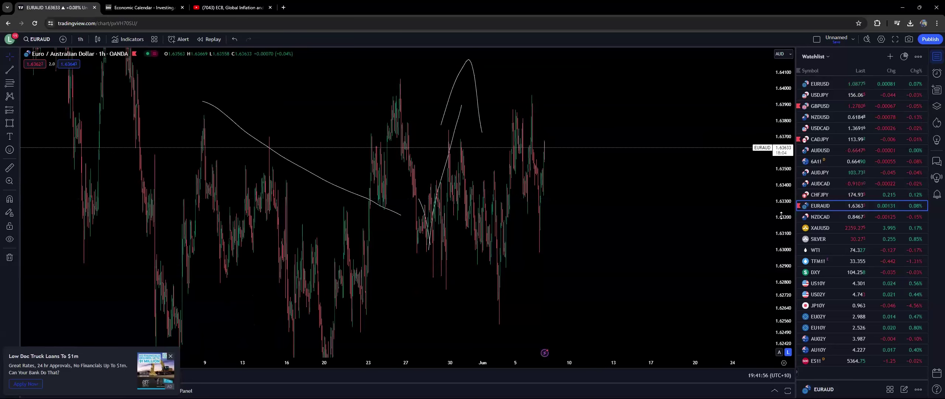
Zoom out EURAUD, check NZDCAD, then open XAUUSD centred on its 2,325–2,359 blue range box.
scroll(724, 295, "down", 5)
left_click_drag(686, 216, 609, 114)
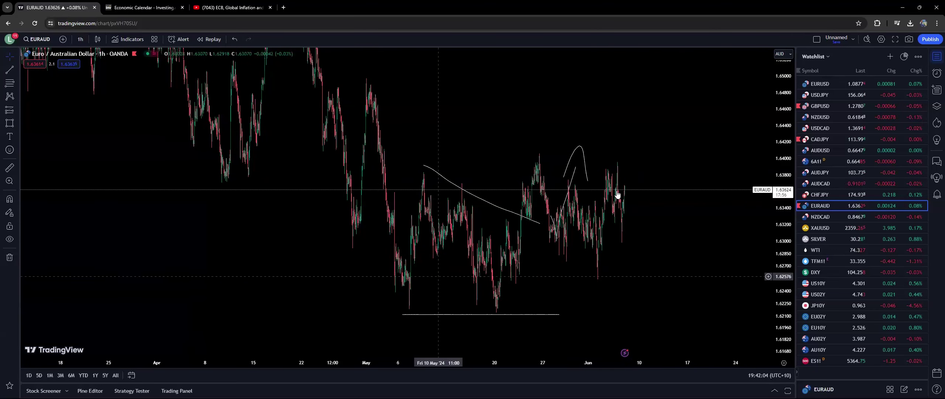
left_click(847, 220)
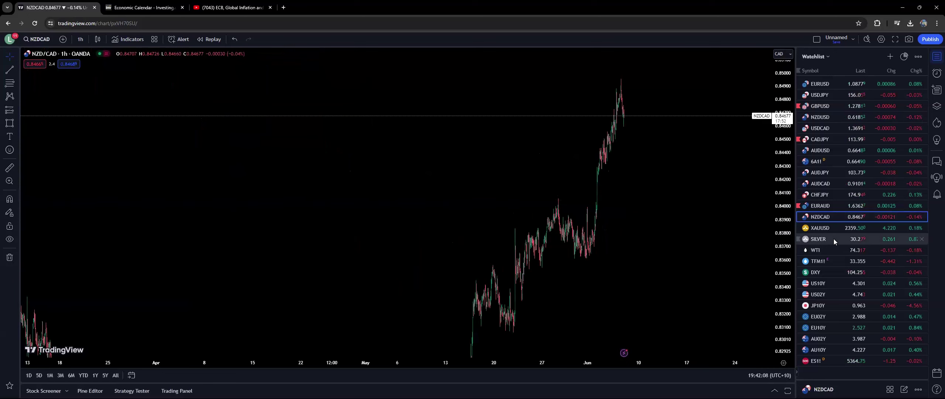
left_click(835, 227)
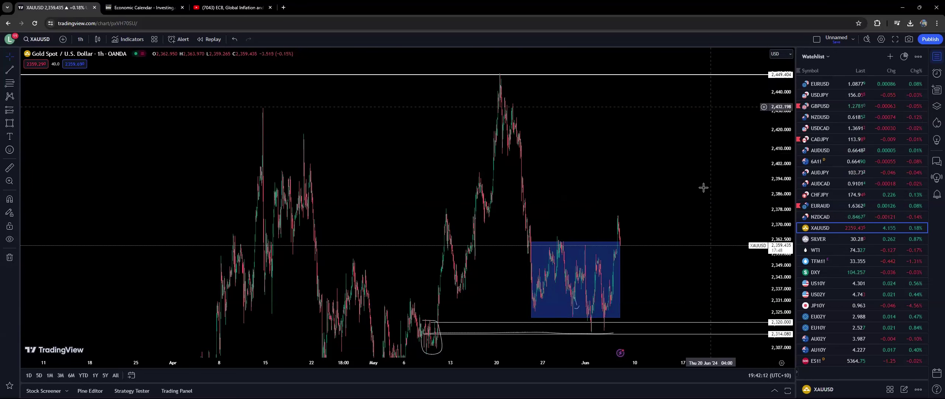
left_click_drag(660, 199, 627, 191)
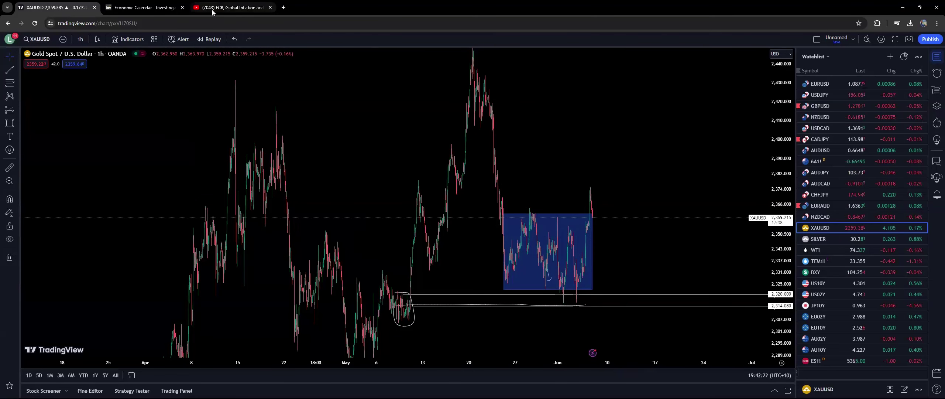
Show Next Week on the calendar, scroll down to June 12's US CPI releases, then return to gold.
left_click(144, 7)
scroll(332, 191, "up", 15)
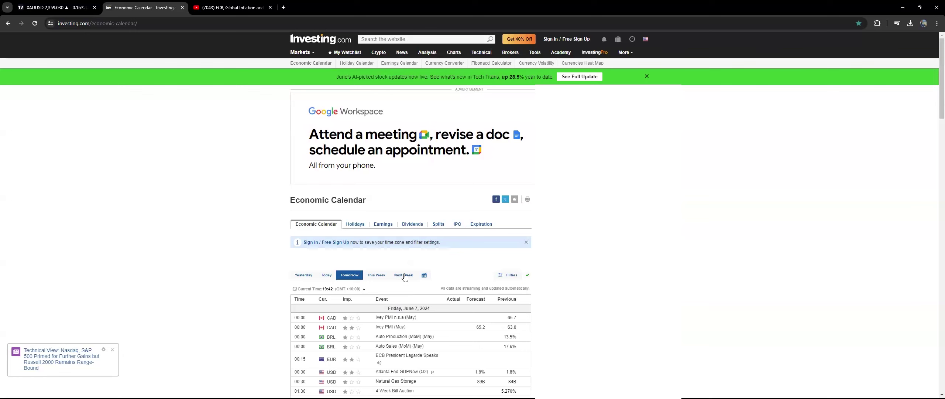
left_click(404, 275)
scroll(236, 205, "down", 2)
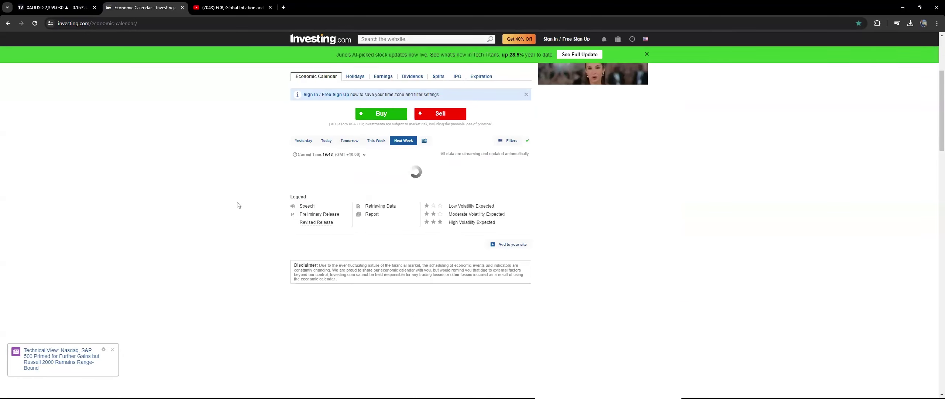
scroll(238, 204, "down", 6)
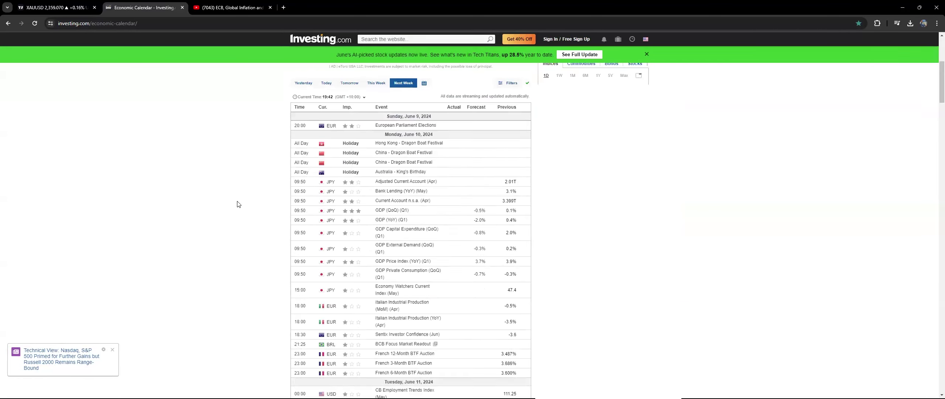
scroll(238, 204, "down", 5)
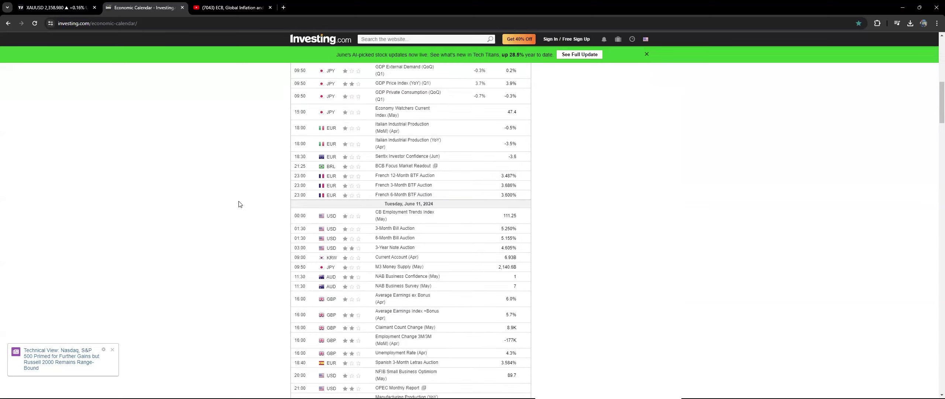
scroll(239, 204, "down", 4)
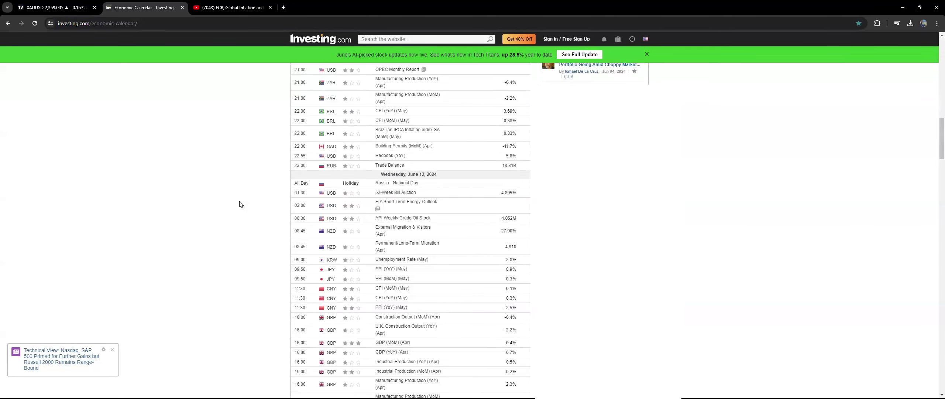
scroll(240, 204, "down", 6)
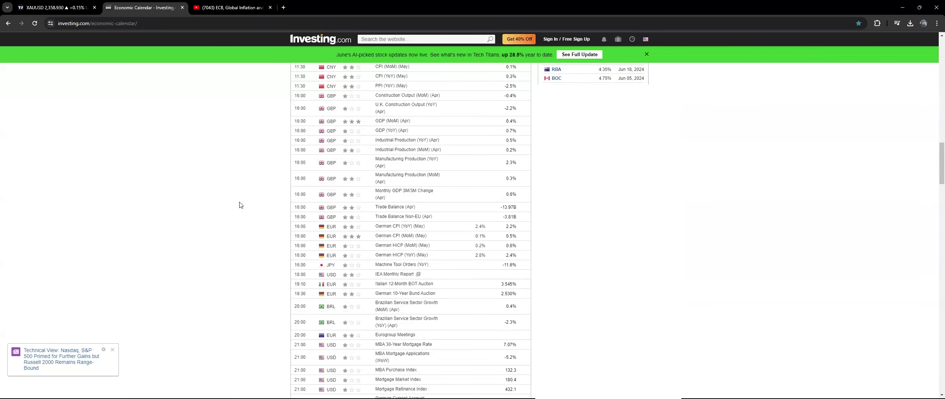
scroll(239, 205, "down", 3)
scroll(240, 205, "down", 6)
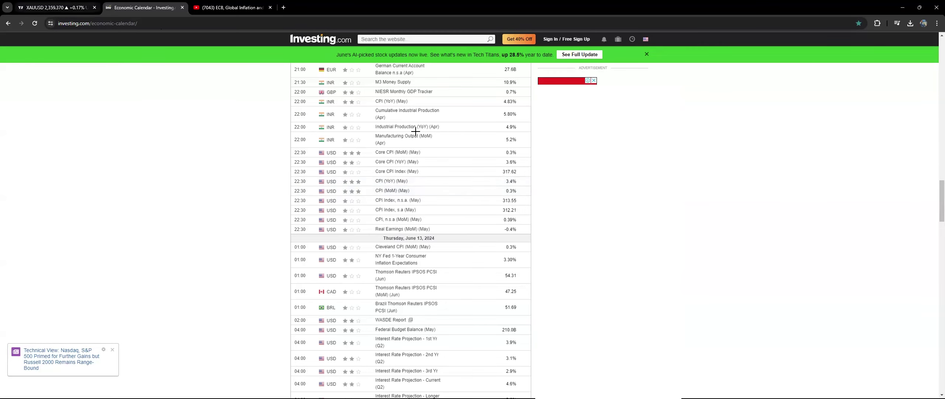
key("ctrl+1")
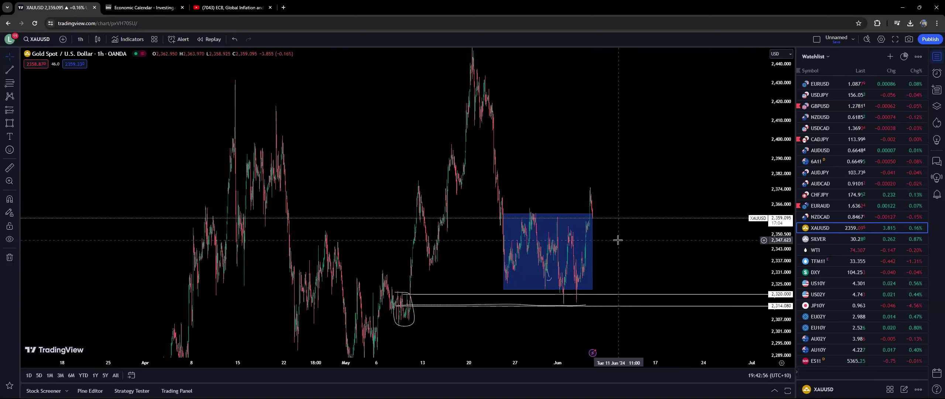
Switch the chart to the DXY dollar index and frame its recent hourly candles.
left_click(831, 266)
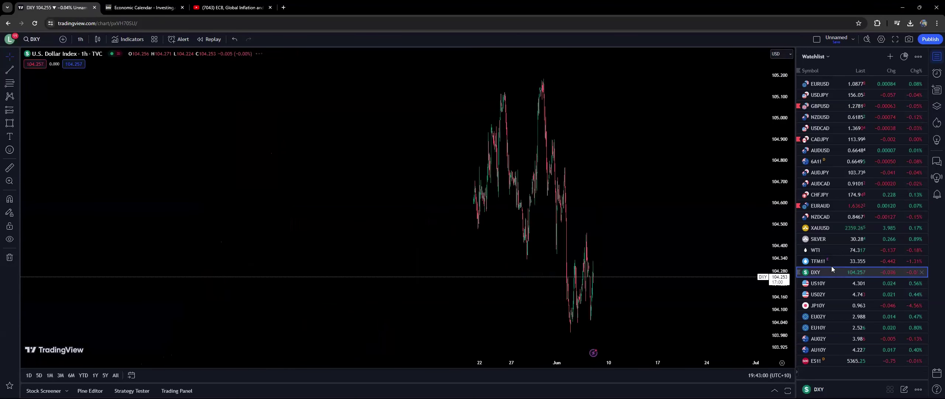
scroll(633, 231, "up", 4)
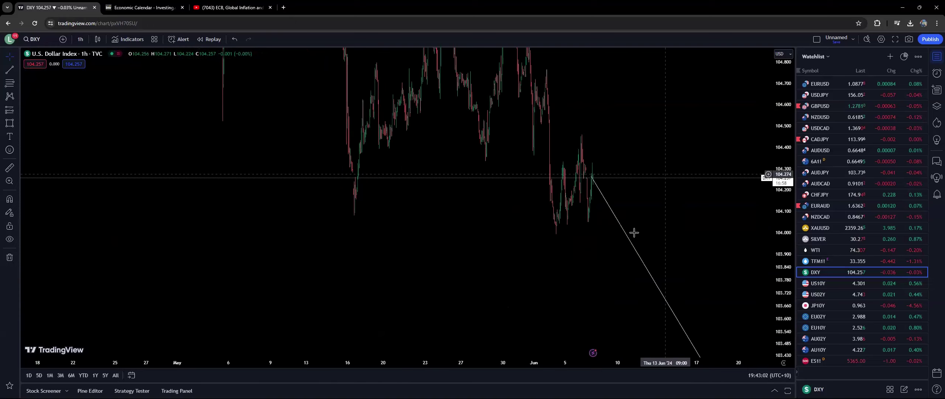
left_click_drag(515, 201, 554, 239)
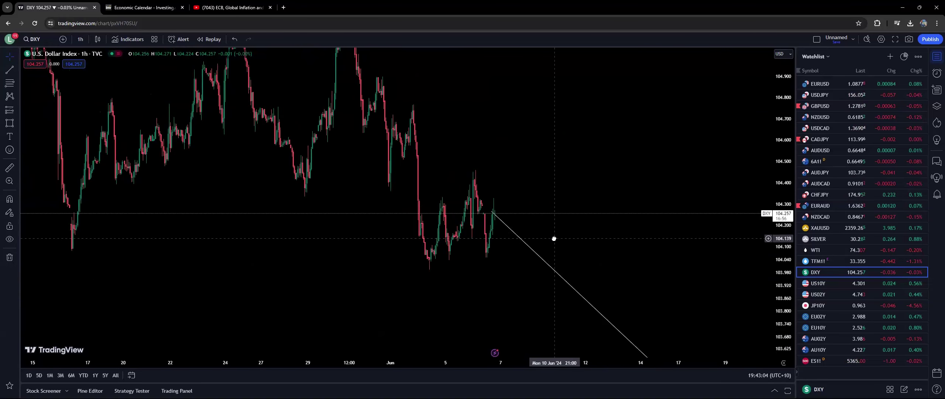
scroll(554, 237, "down", 5)
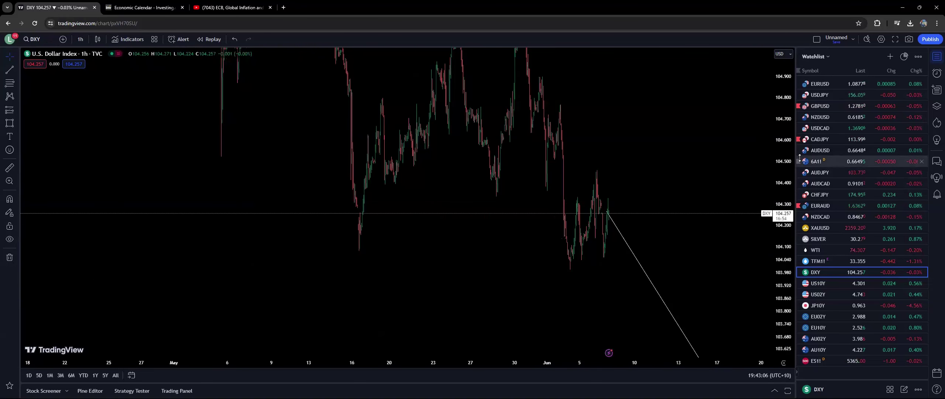
Hide the watchlist, recheck the Economic Calendar, then return to DXY and reopen the watchlist.
left_click(935, 57)
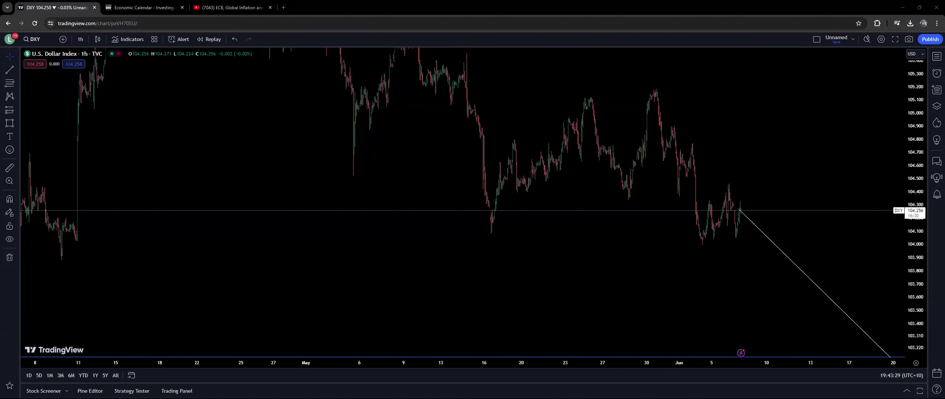
left_click(151, 4)
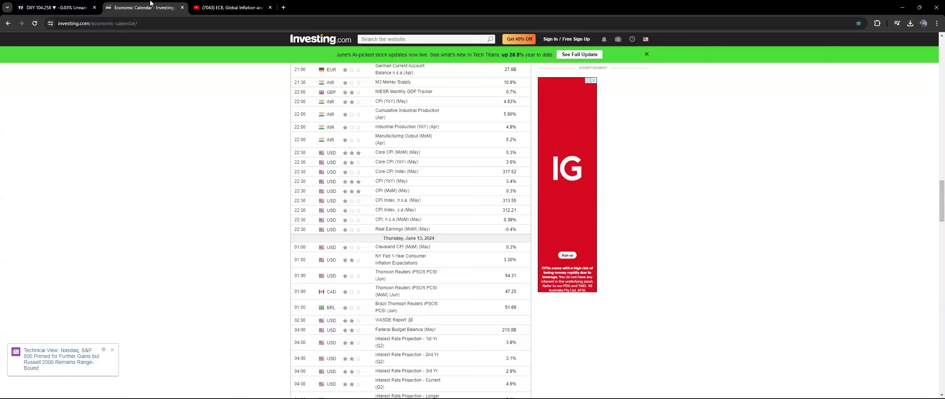
left_click(112, 349)
left_click(56, 4)
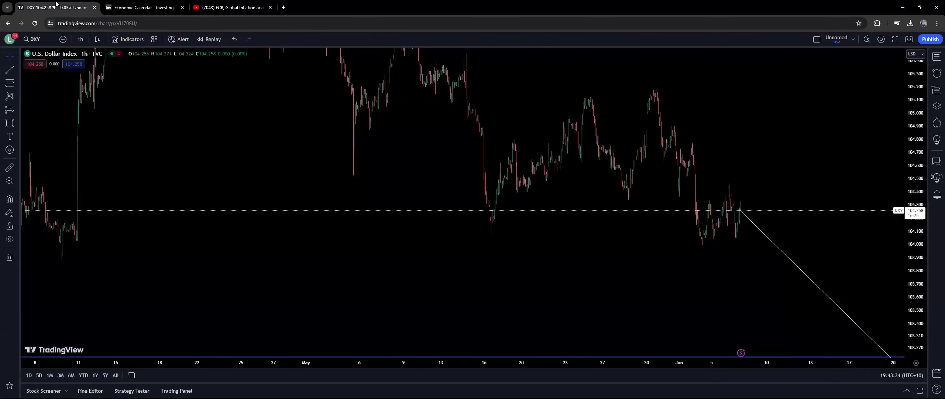
left_click(934, 56)
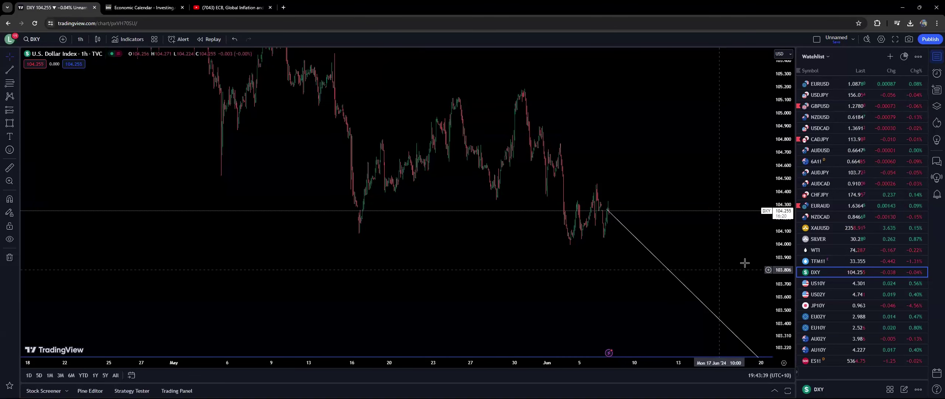
Load the usdchf symbol and zoom the 4-hour chart in and out.
type("usdchf")
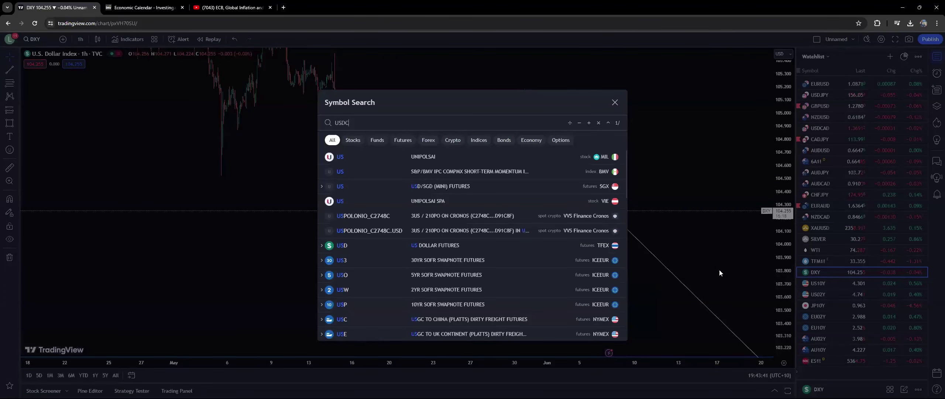
key("Return")
scroll(681, 249, "down", 5)
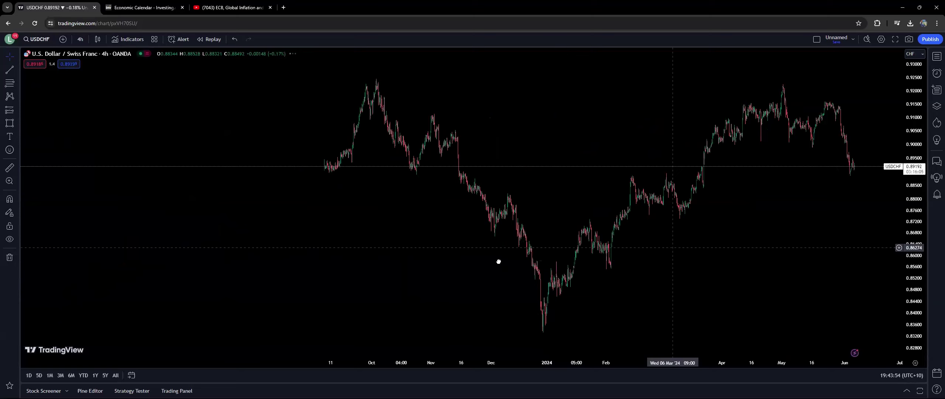
scroll(498, 258, "right", 3)
scroll(509, 257, "down", 3)
scroll(590, 253, "up", 2)
scroll(582, 255, "right", 4)
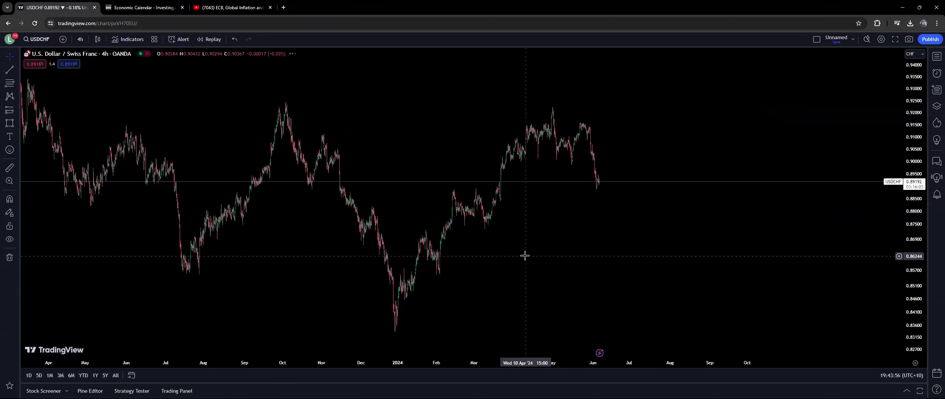
scroll(546, 304, "up", 2)
scroll(466, 262, "down", 5)
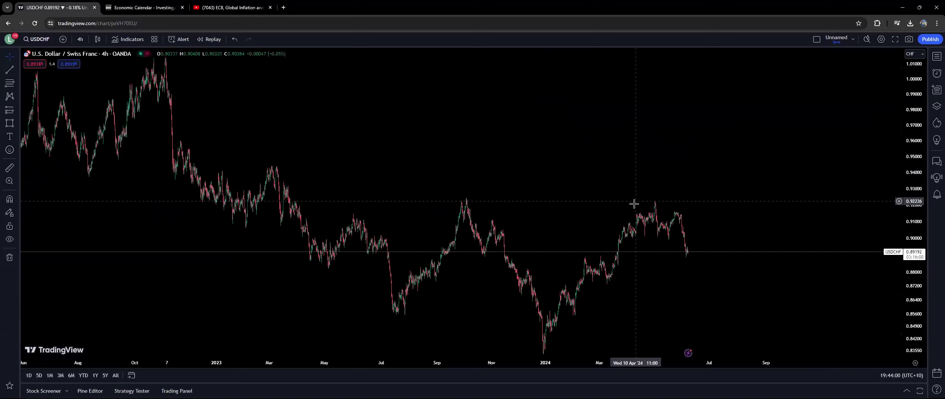
scroll(546, 251, "up", 3)
scroll(479, 262, "right", 3)
scroll(829, 213, "up", 2)
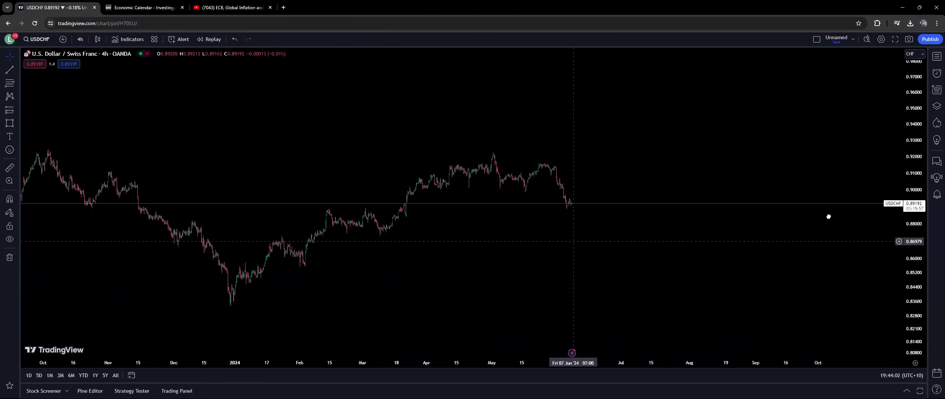
scroll(828, 213, "left", 3)
scroll(806, 203, "up", 4)
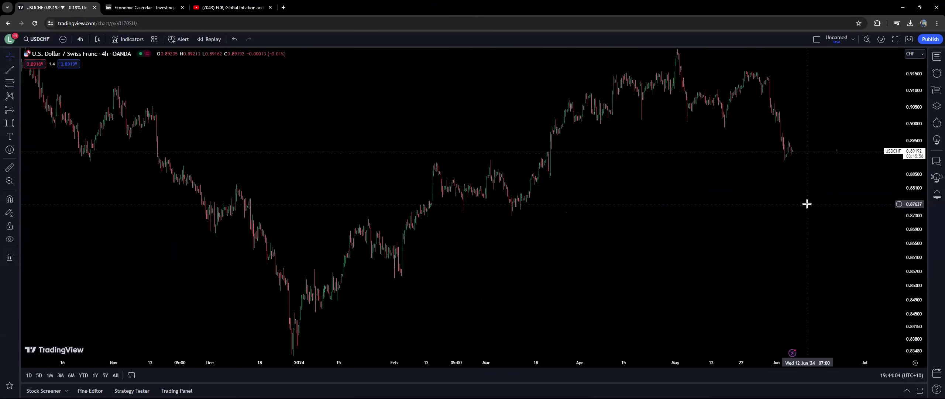
Pan between the 2023 swings and recent months, centering the late-May decline near 0.8920.
left_click_drag(810, 195, 712, 223)
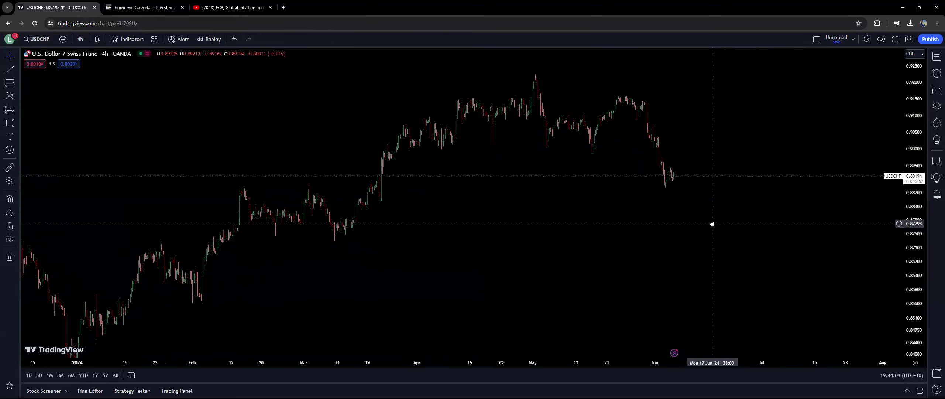
scroll(712, 223, "down", 3)
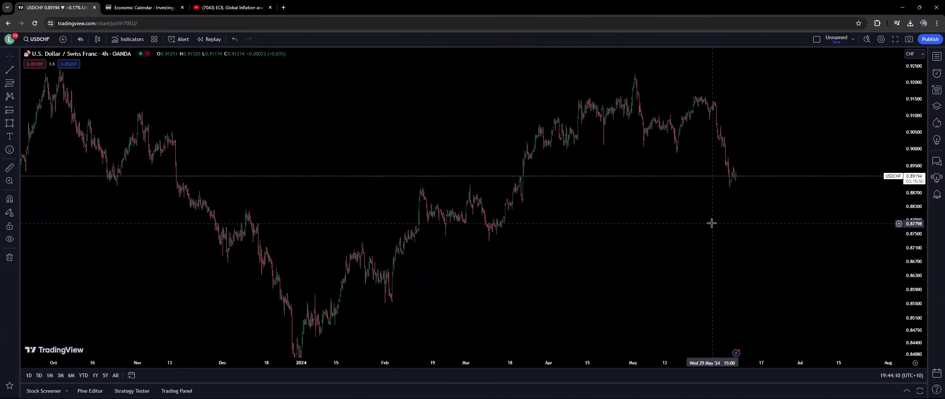
left_click_drag(713, 219, 580, 243)
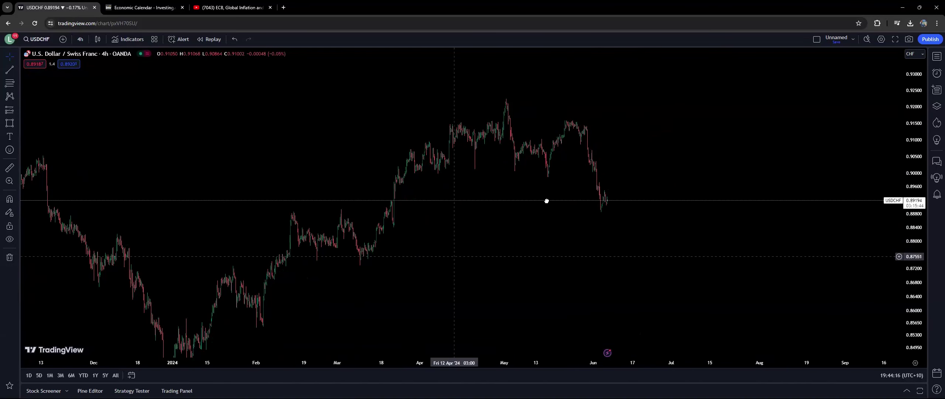
left_click_drag(546, 200, 650, 127)
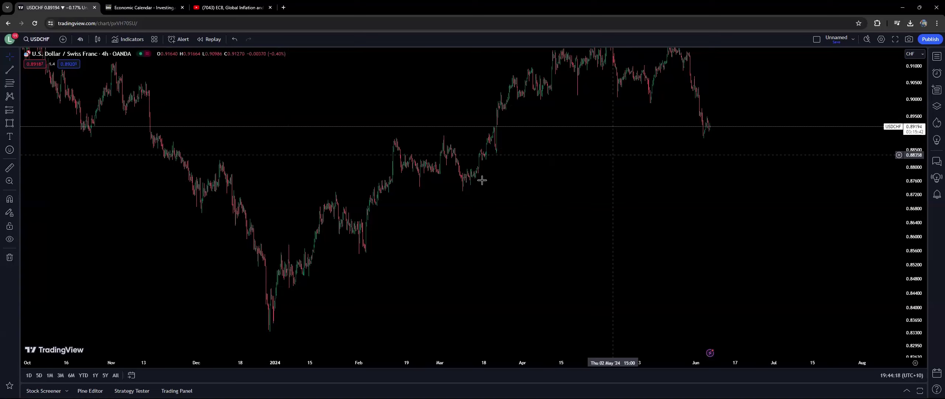
left_click_drag(268, 158, 724, 191)
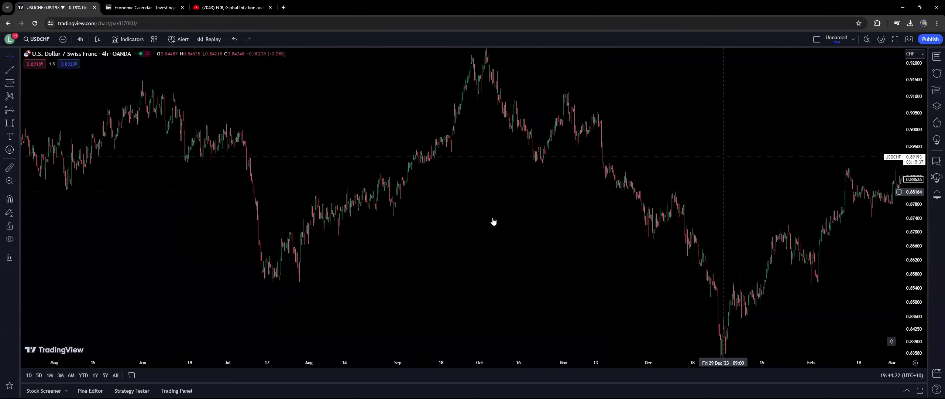
left_click_drag(594, 182, 100, 171)
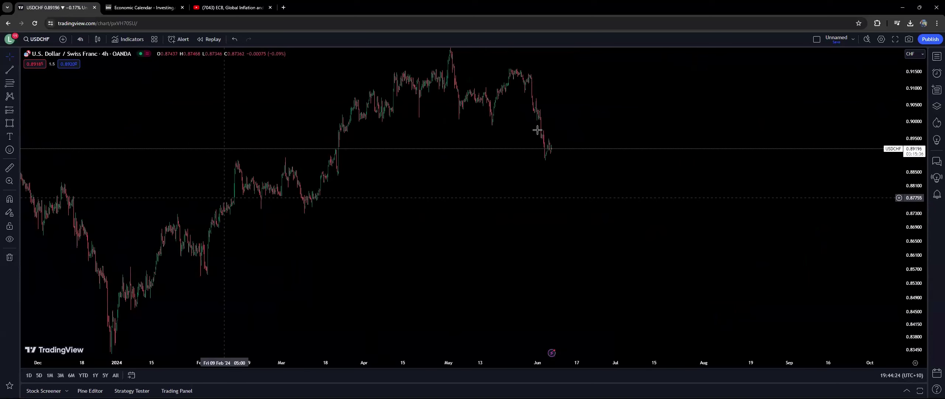
left_click_drag(335, 213, 683, 236)
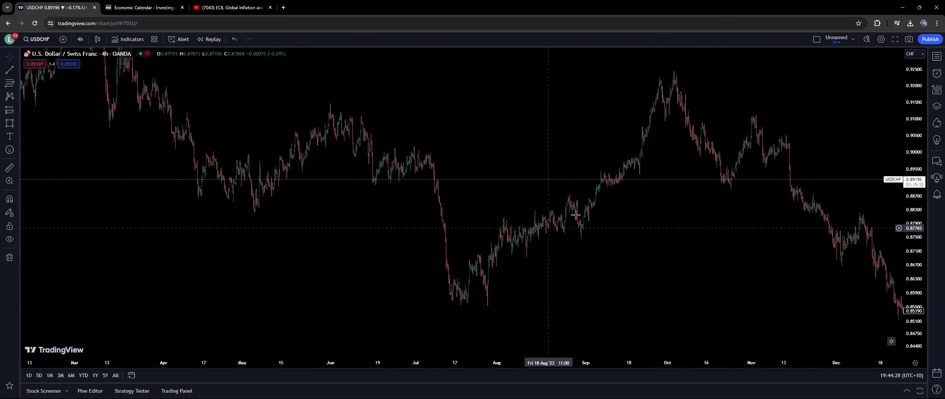
left_click_drag(811, 207, 257, 223)
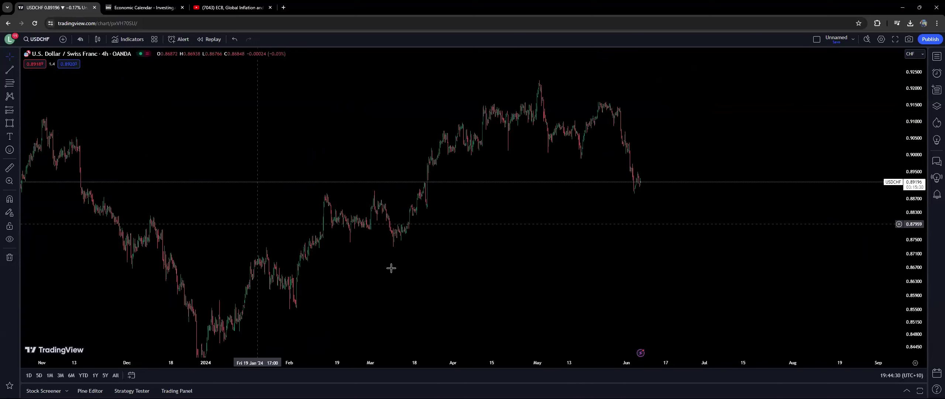
left_click_drag(391, 268, 404, 217)
left_click_drag(360, 233, 314, 251)
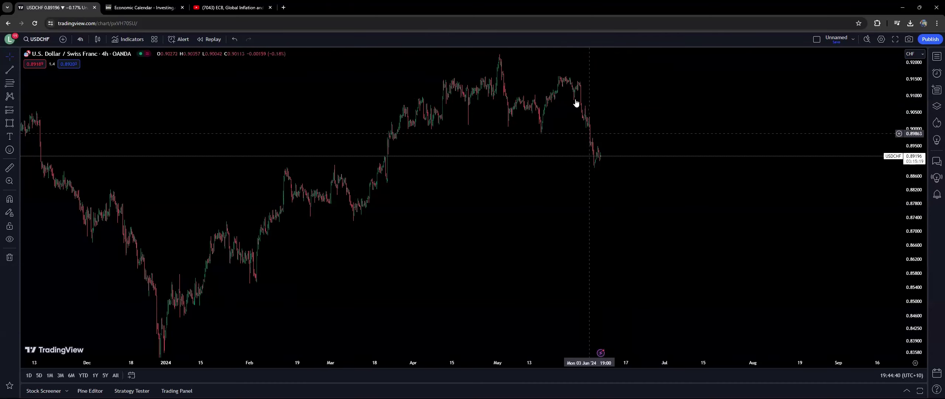
Measure the 4-hour drop from the late-May high to the June low with the Ruler, then clear it.
left_click_drag(575, 232, 582, 281)
scroll(26, 157, "up", 3)
left_click(9, 168)
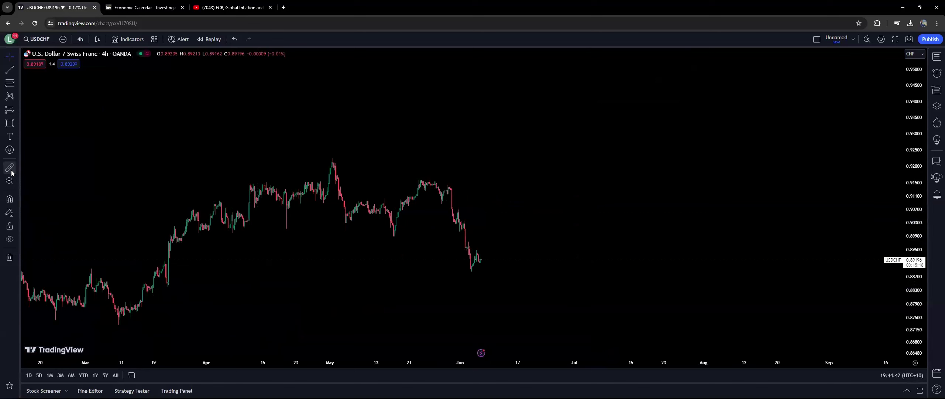
left_click(452, 187)
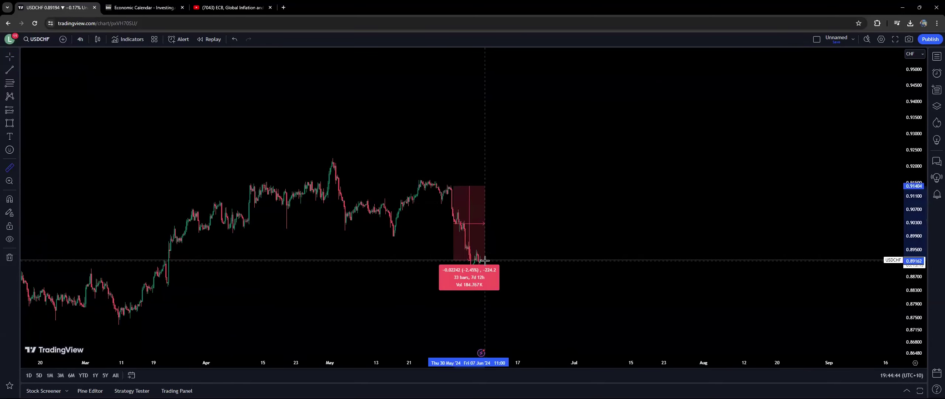
left_click(485, 260)
left_click(207, 97)
Switch to 1-hour candles and measure the roughly 2.47% fall from the May 23 high.
left_click(80, 39)
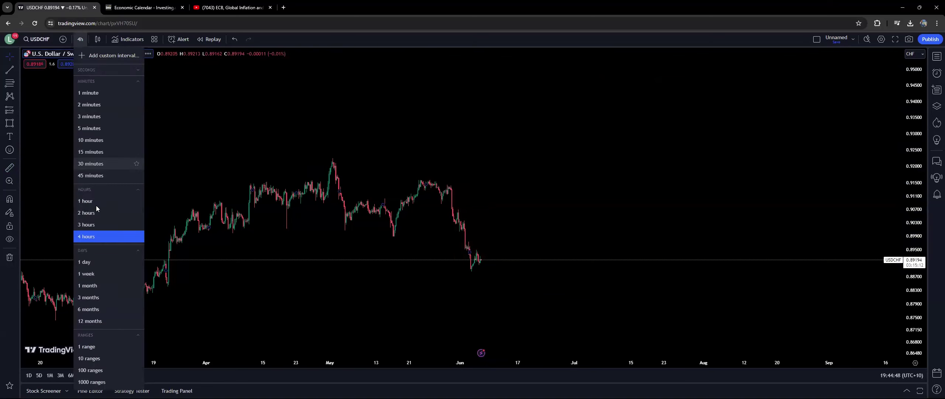
left_click(94, 201)
scroll(502, 334, "down", 5)
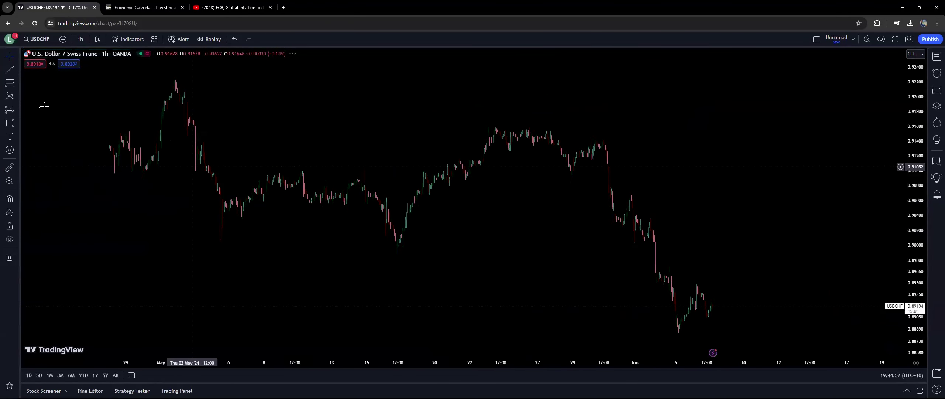
left_click(9, 167)
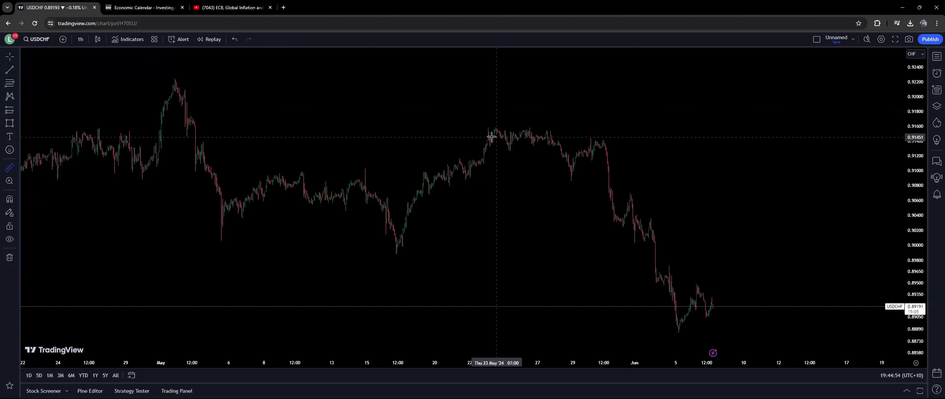
left_click(491, 137)
left_click(730, 305)
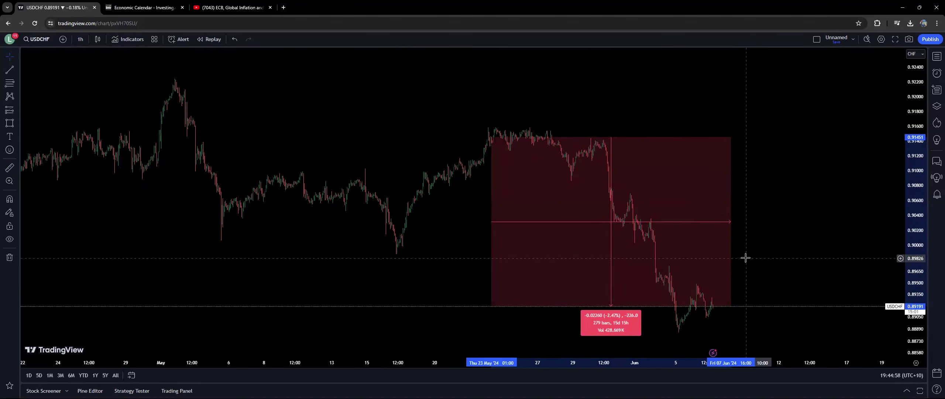
left_click(745, 257)
scroll(738, 194, "down", 3)
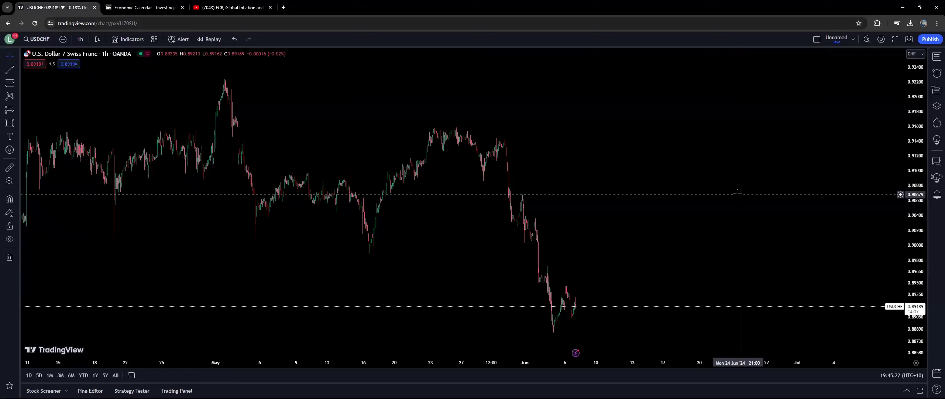